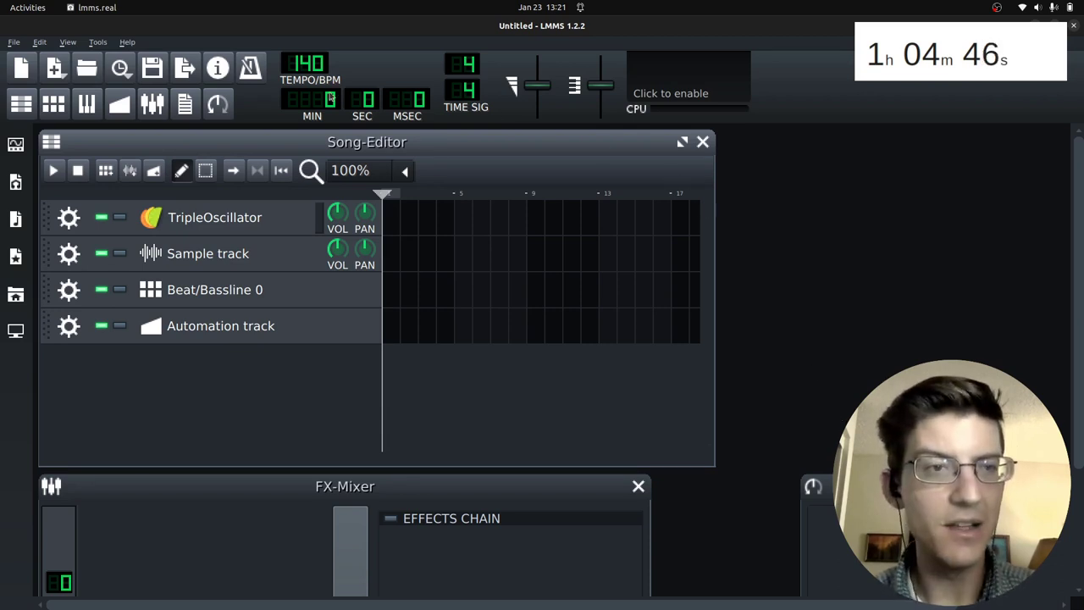
left_click(15, 43)
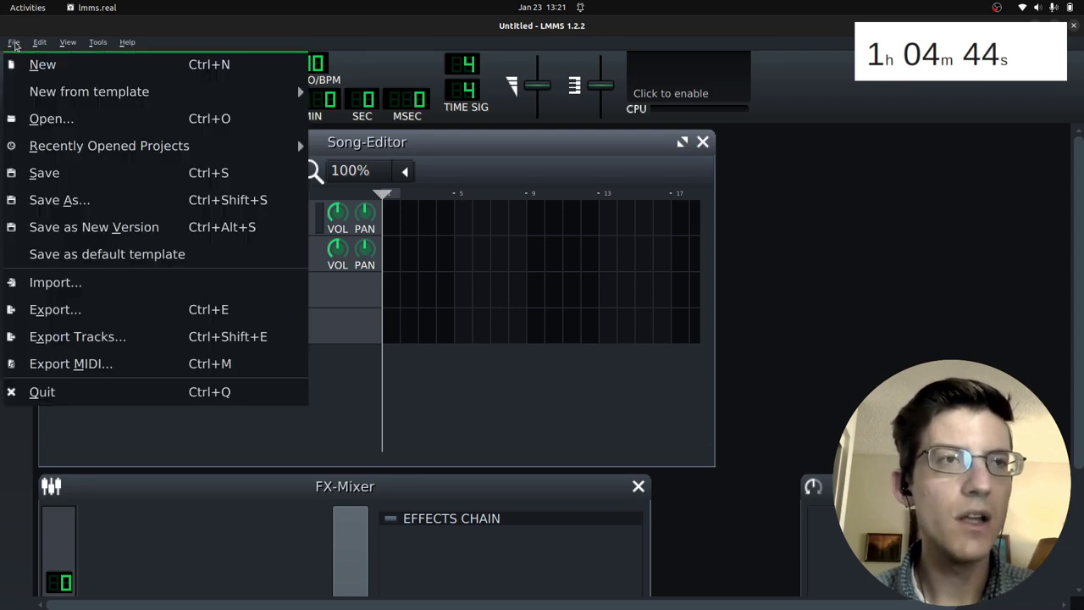
left_click(62, 67)
left_click(13, 42)
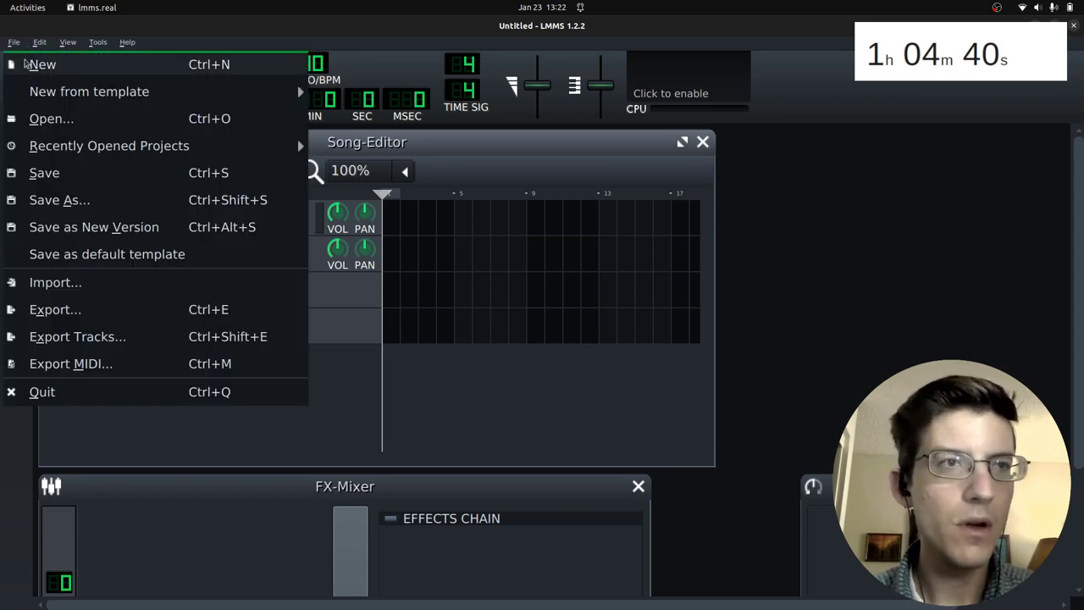
mouse_move(69, 99)
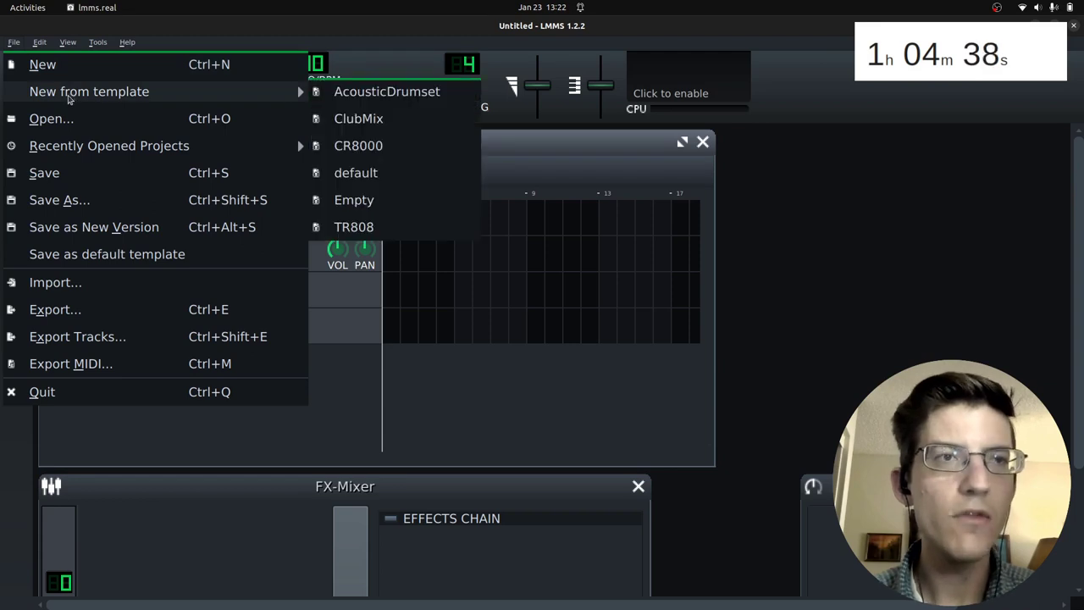
left_click(705, 248)
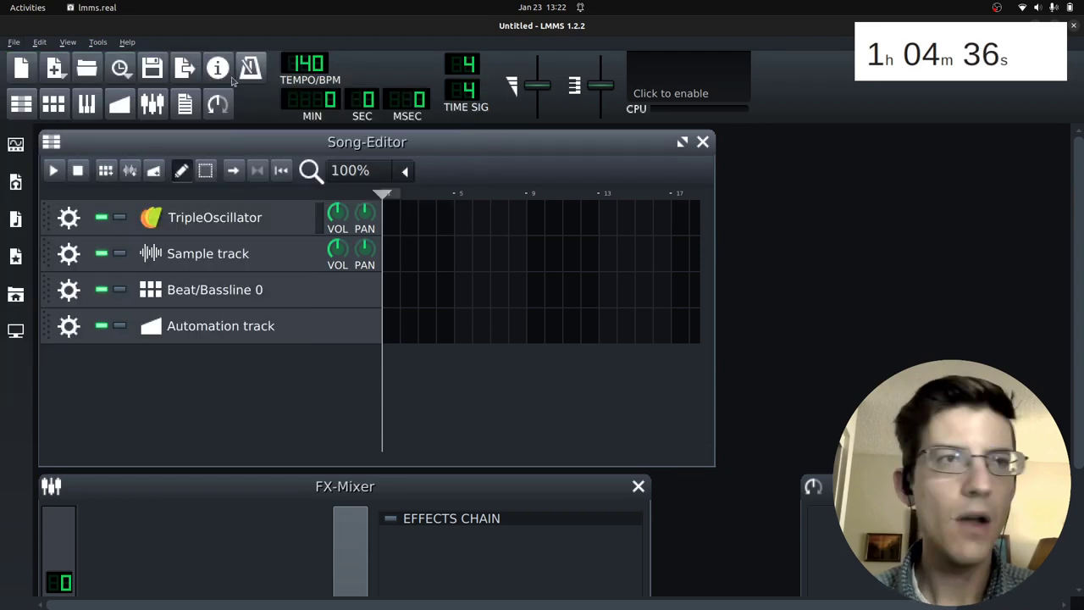
Create a new project from the Empty template
left_click(14, 42)
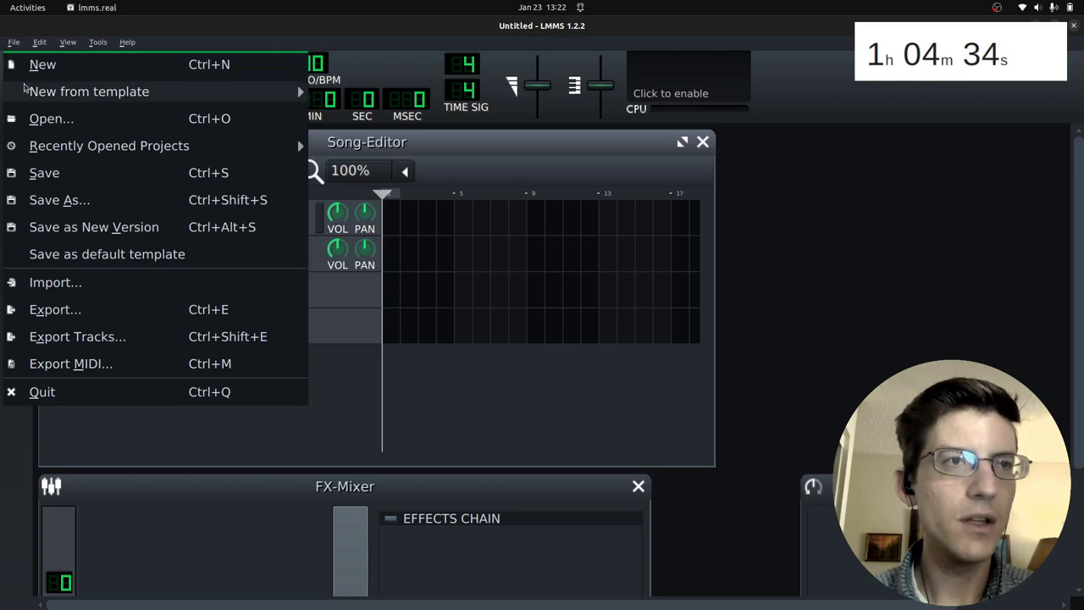
mouse_move(31, 94)
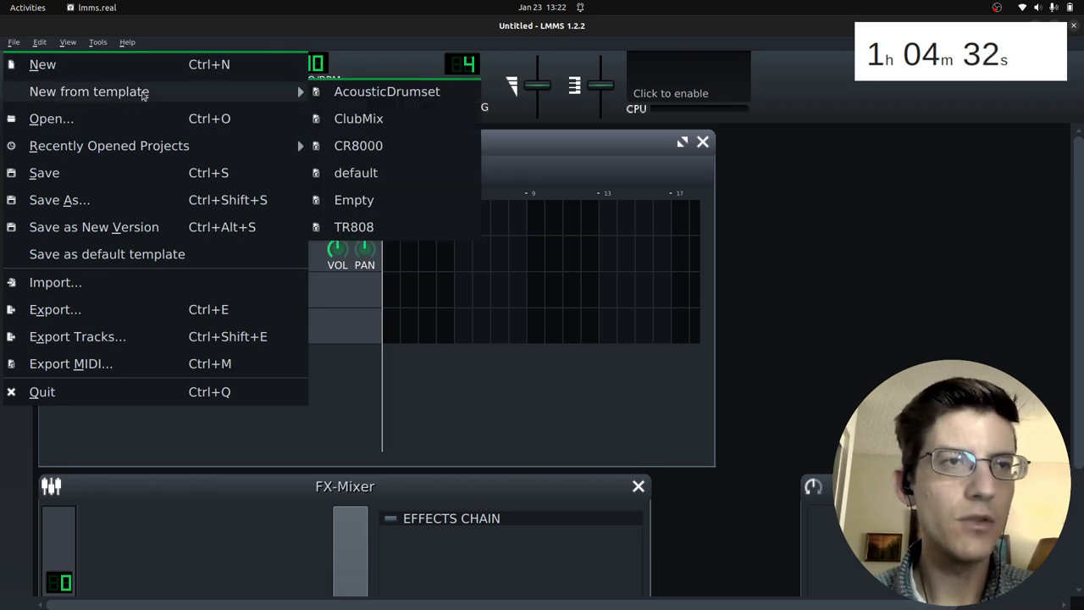
left_click(400, 201)
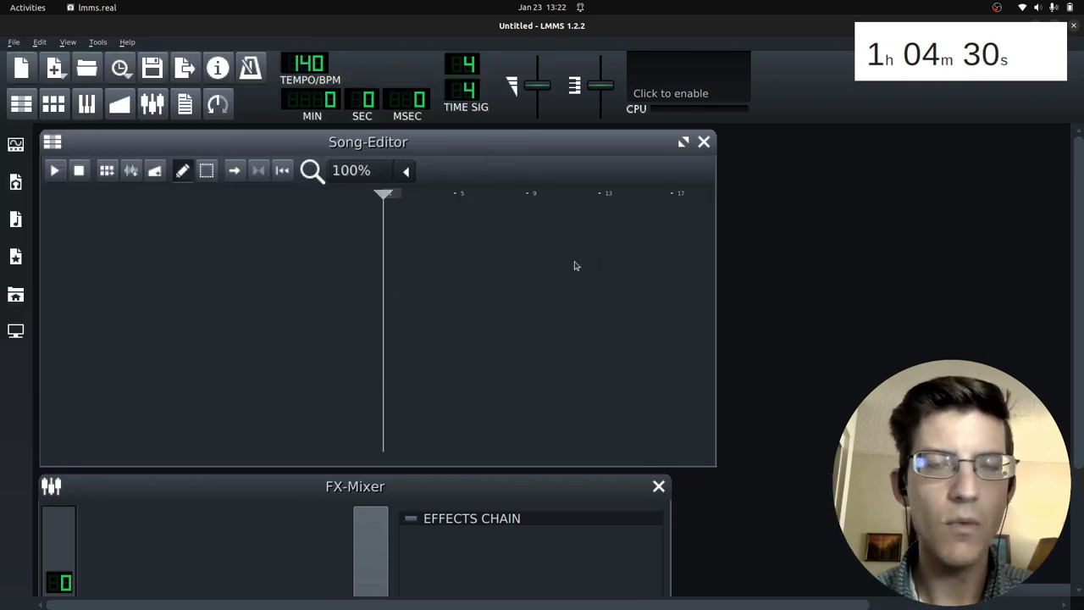
Close the FX-Mixer window and move the Song-Editor to the middle of the workspace
left_click_drag(186, 480, 343, 241)
left_click(813, 246)
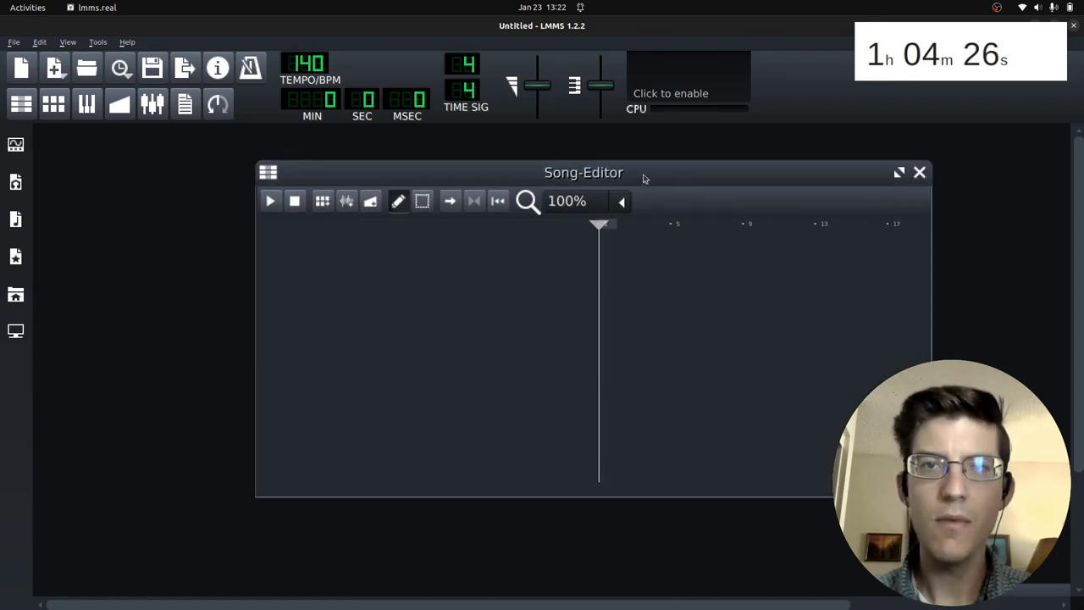
left_click_drag(641, 173, 569, 216)
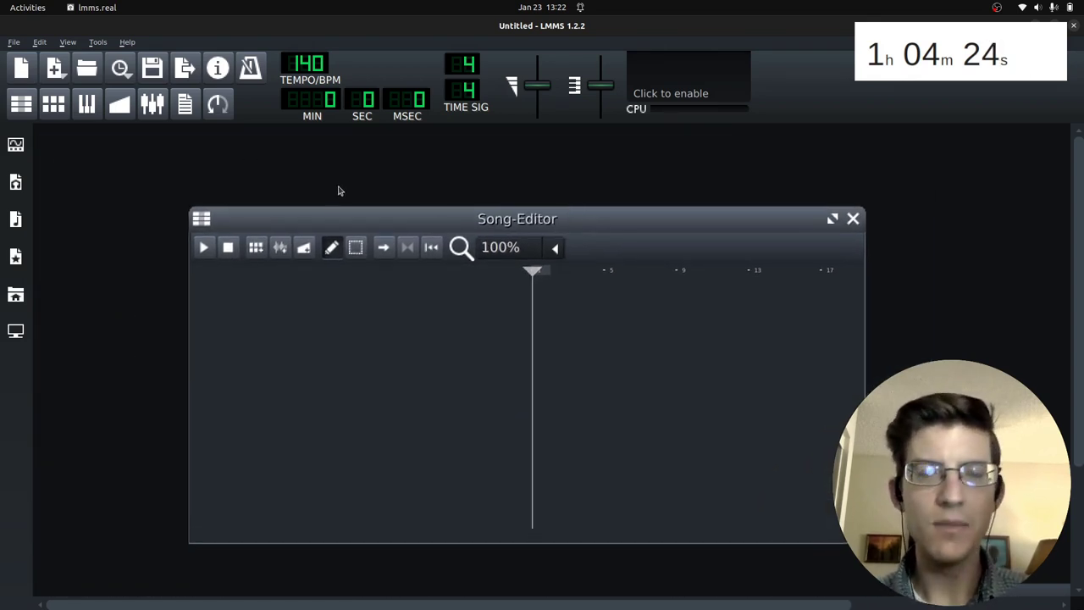
Add a TripleOscillator track to the Song-Editor from the instrument plugins and reposition the Song-Editor so it is fully in view
left_click(16, 145)
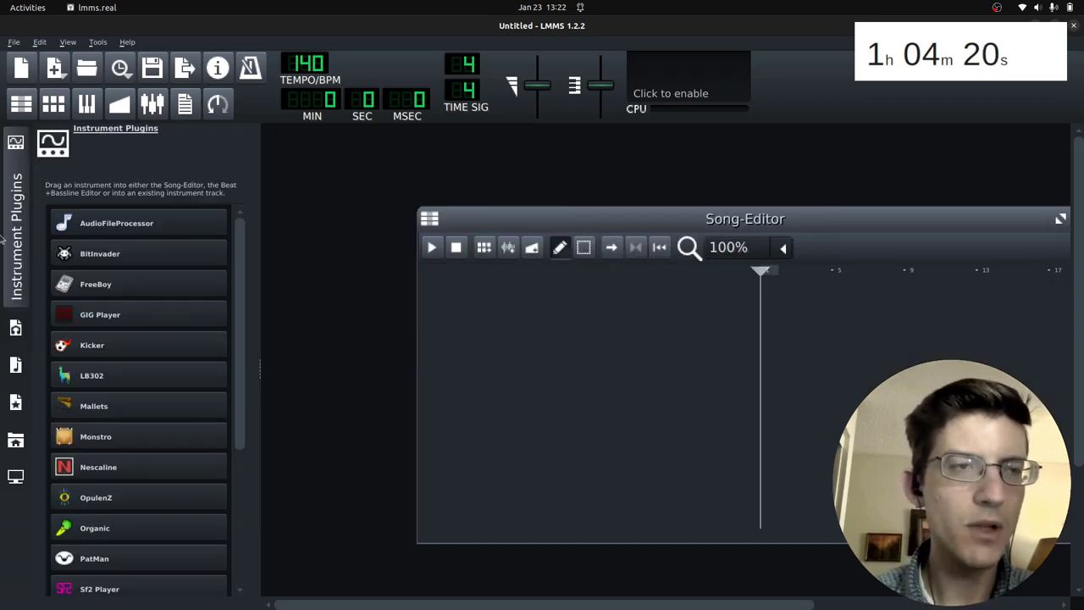
scroll(148, 381, "down", 5)
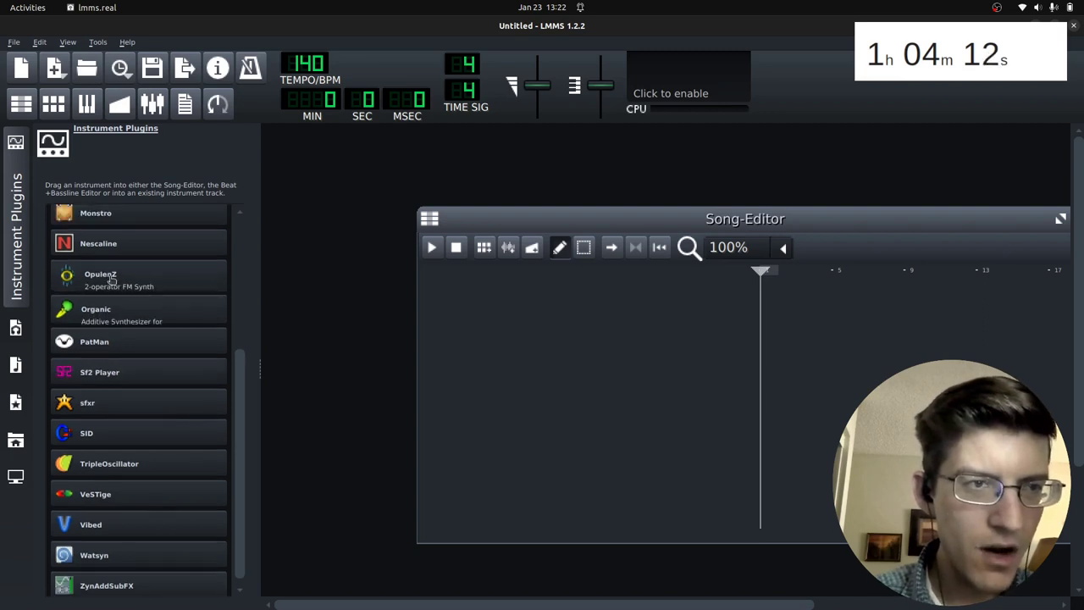
scroll(108, 296, "up", 5)
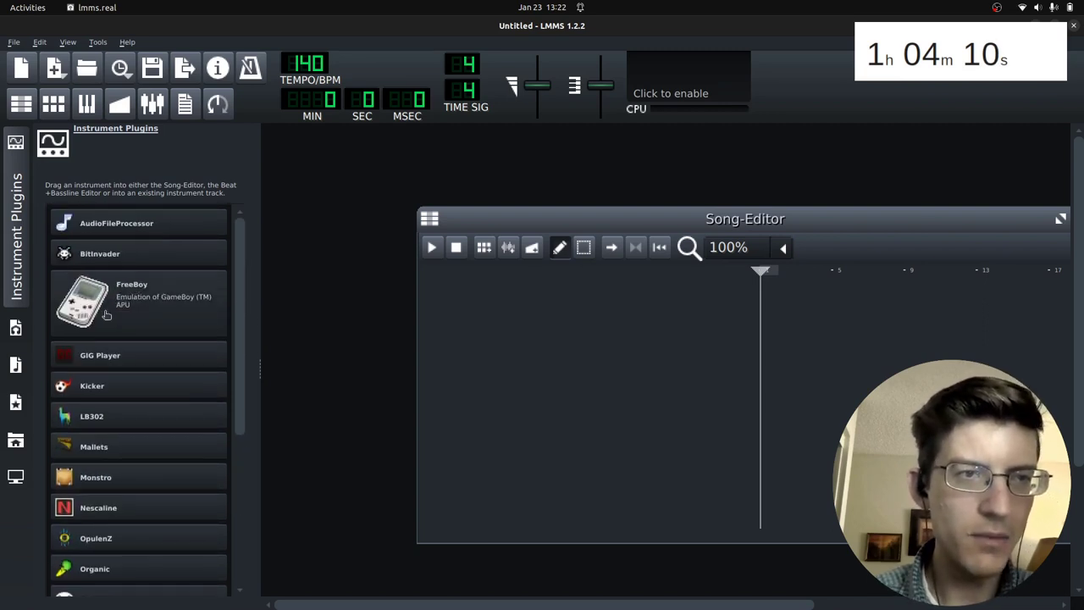
scroll(128, 364, "down", 5)
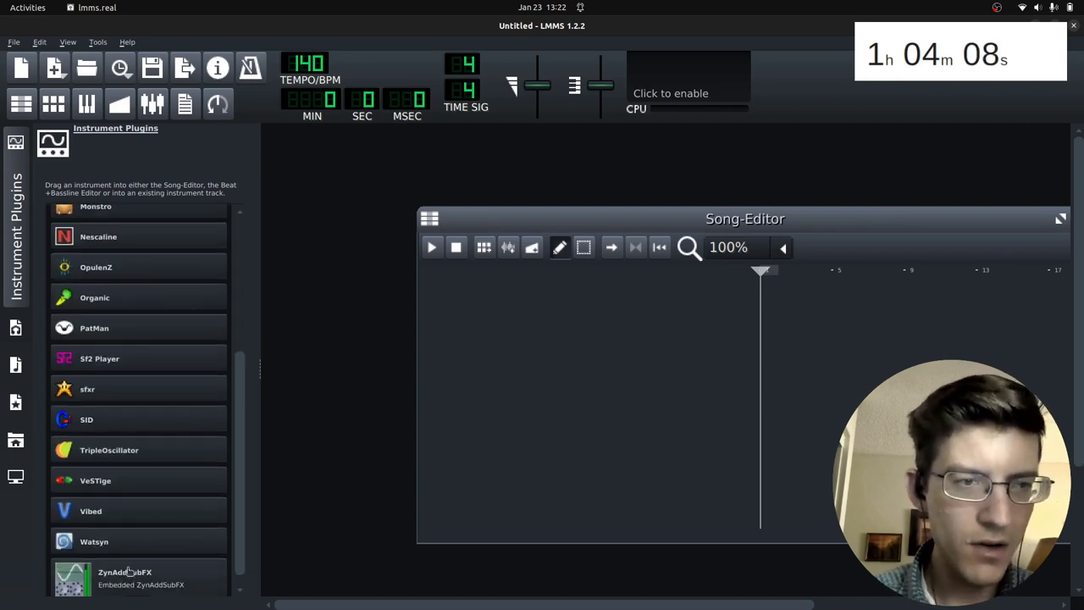
left_click_drag(93, 462, 534, 339)
left_click_drag(688, 218, 673, 171)
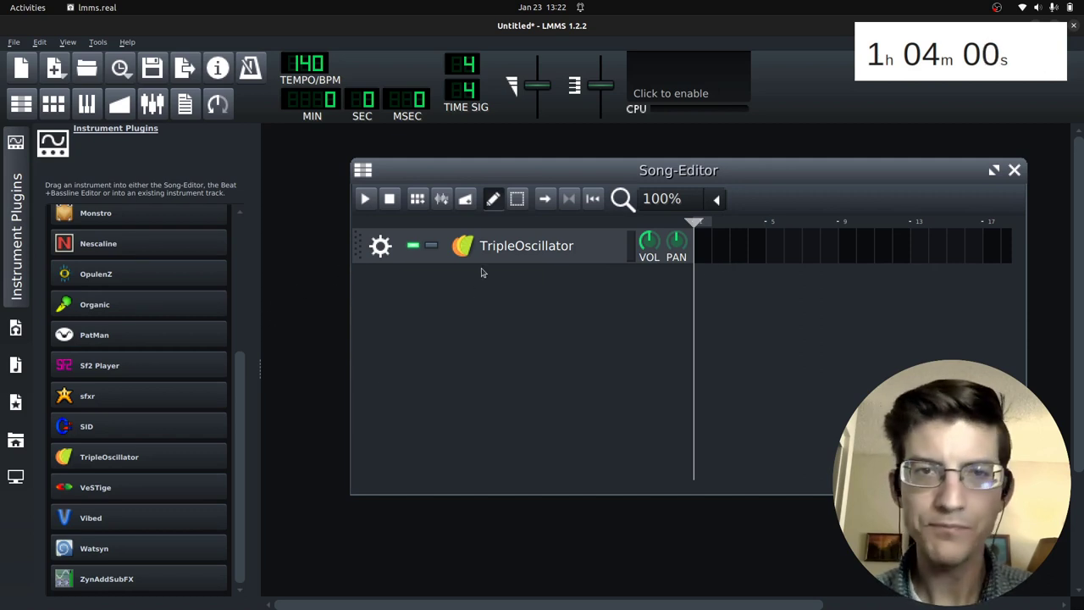
Open the TripleOscillator track's instrument window and position it over the Song-Editor so its oscillator controls are accessible
left_click(549, 255)
left_click_drag(424, 137, 494, 143)
mouse_move(1082, 258)
left_mouse_down()
mouse_move(1082, 295)
mouse_move(1082, 269)
left_mouse_up()
left_click_drag(528, 130, 655, 177)
scroll(847, 288, "down", 2)
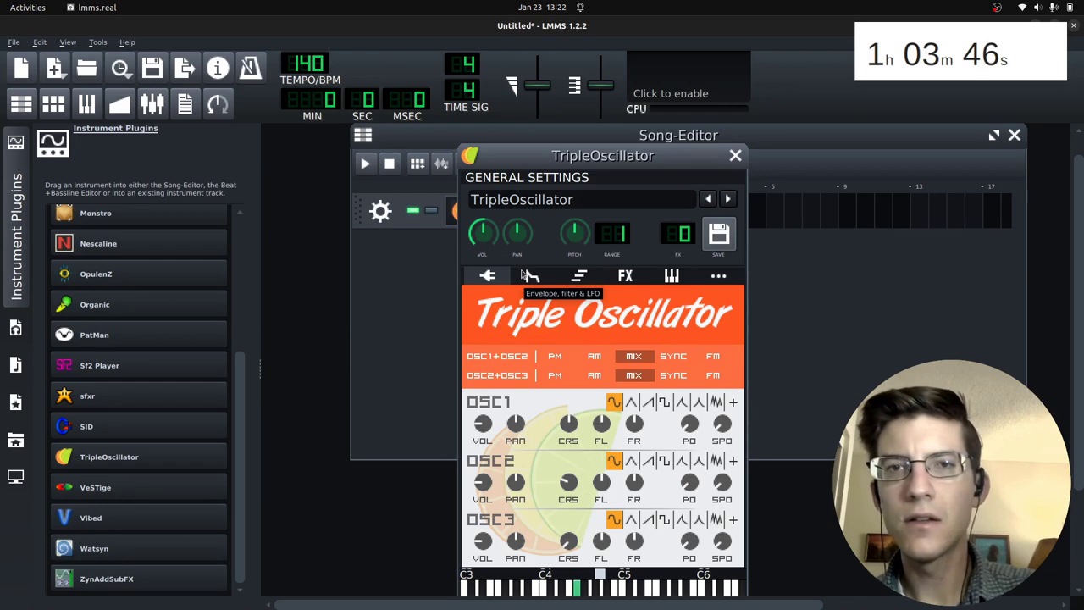
Play a few test notes on the TripleOscillator to hear its default sound
key("e")
key("g")
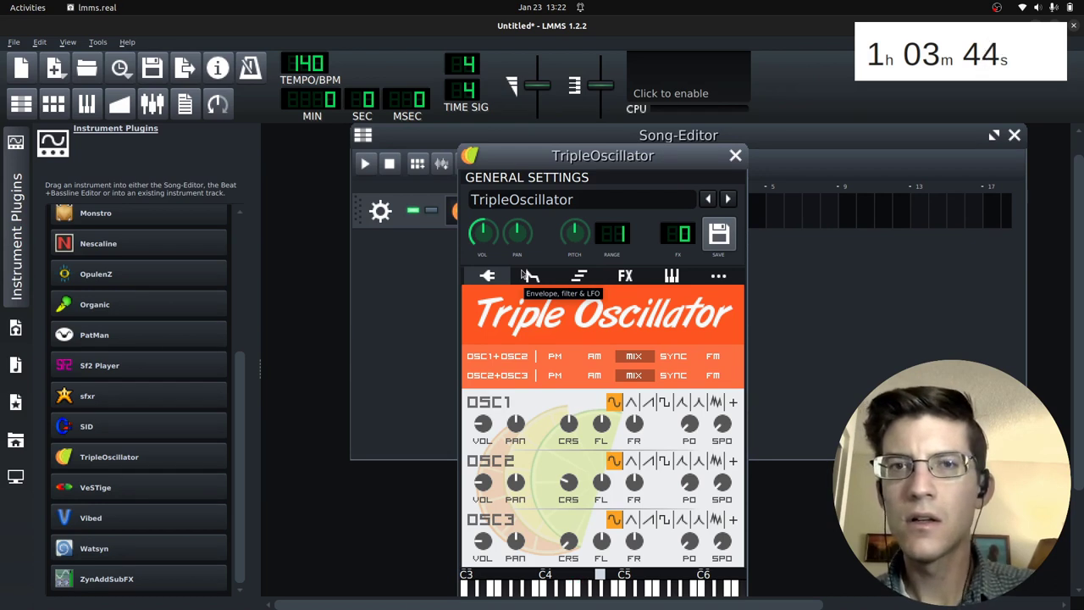
key("v")
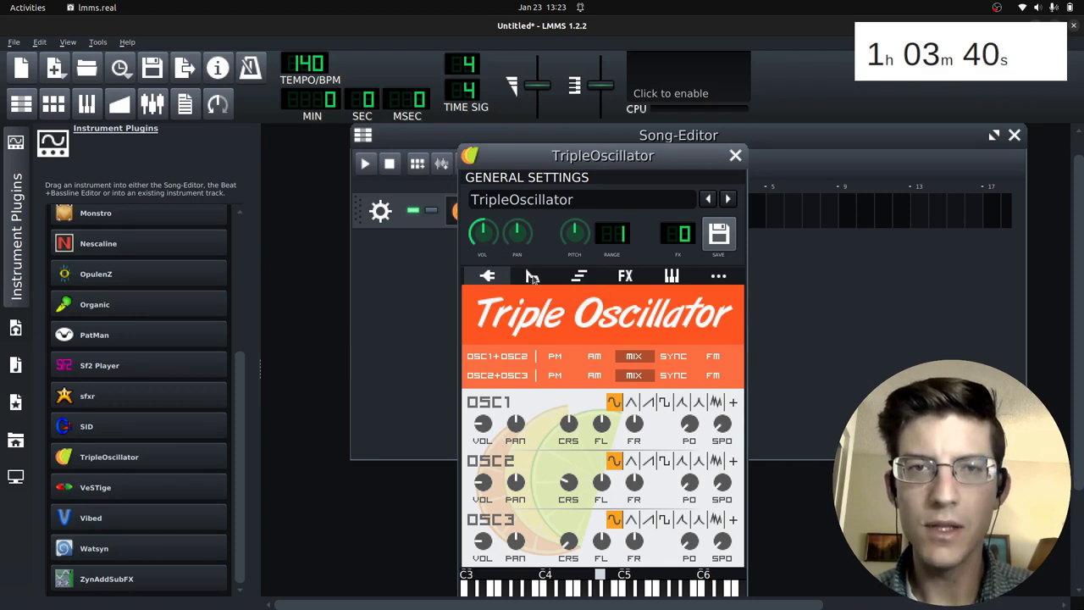
Enable the master output waveform display and play several test notes and chords to watch the signal level
left_click(703, 85)
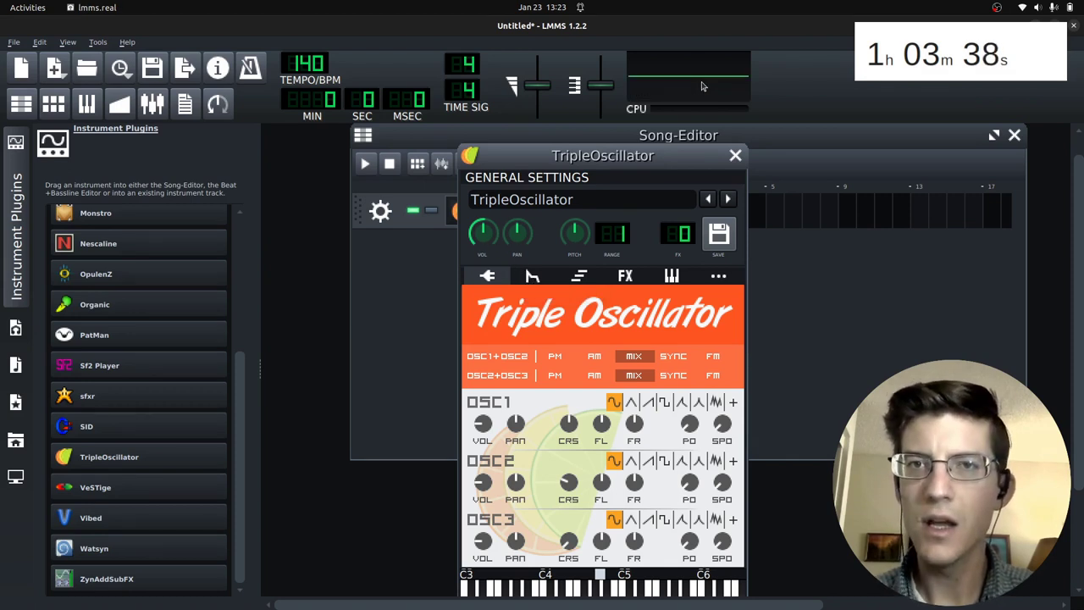
key("r")
key("w")
key("r")
key("r")
key("u")
key("o")
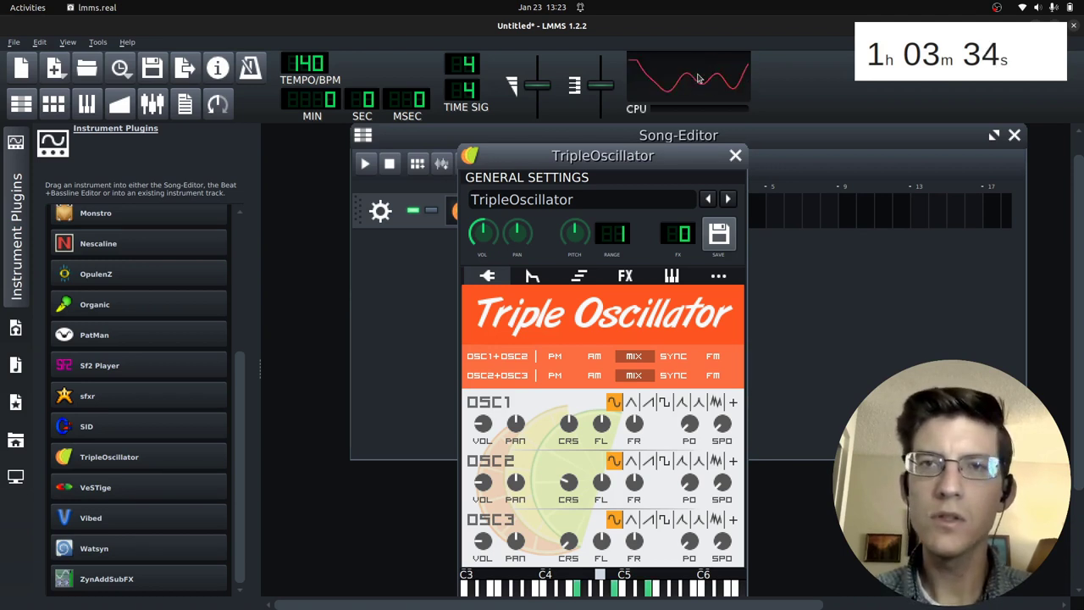
key("w")
key("y")
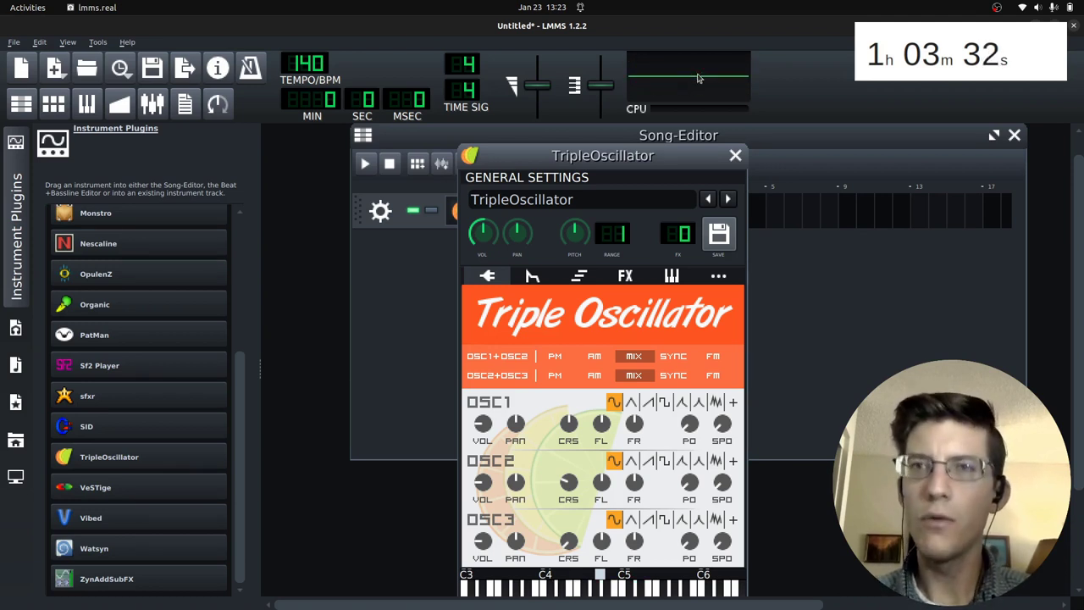
Lower the TripleOscillator's volume to well below its default level
left_click_drag(492, 236, 525, 341)
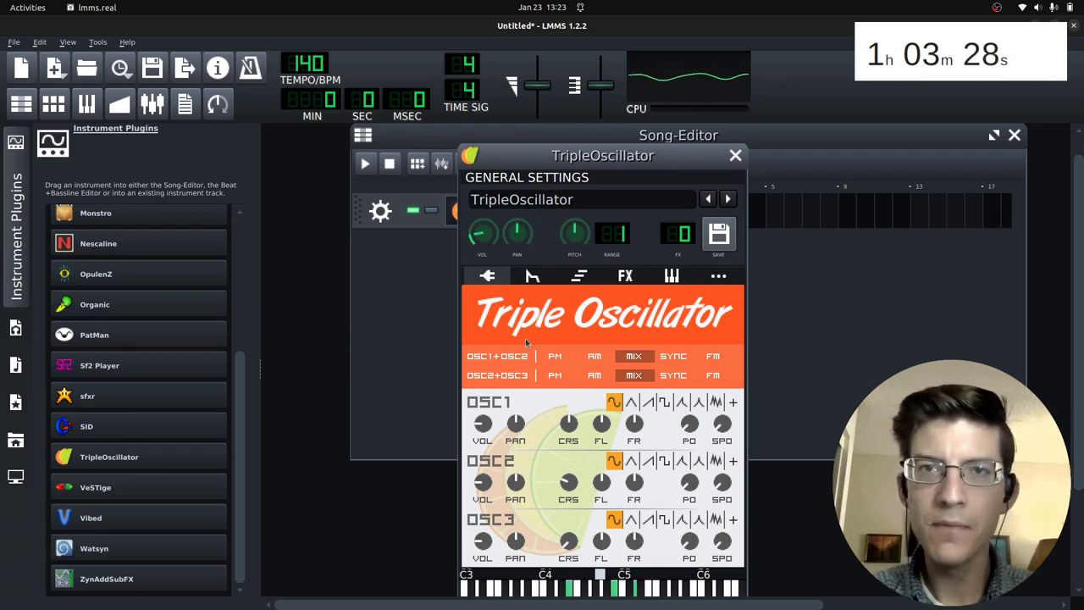
left_click_drag(479, 233, 488, 217)
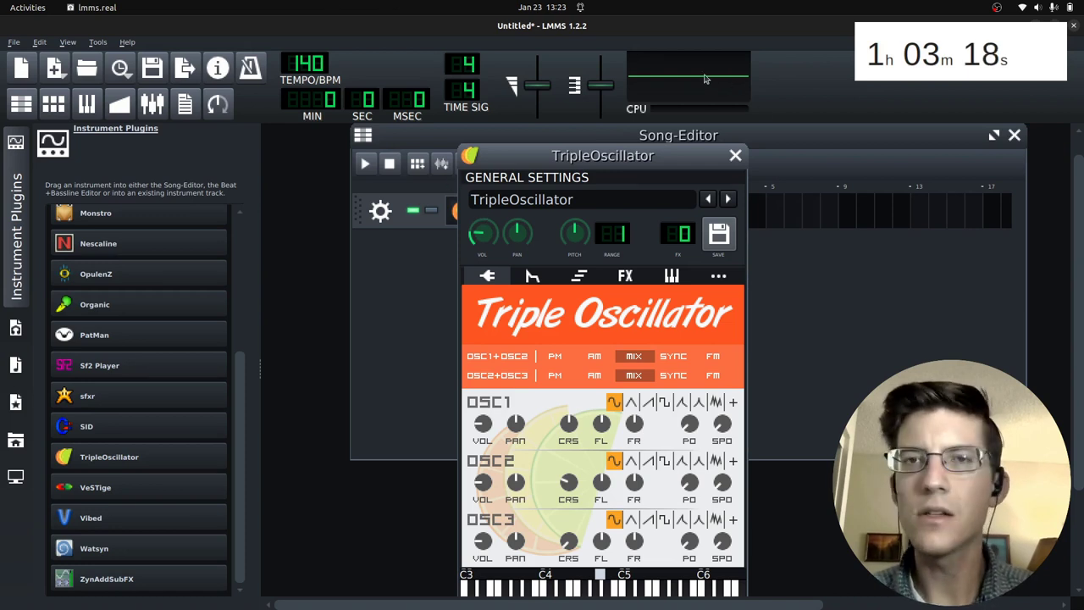
Show the TripleOscillator's volume envelope settings and raise the envelope amount to its maximum
left_click(532, 276)
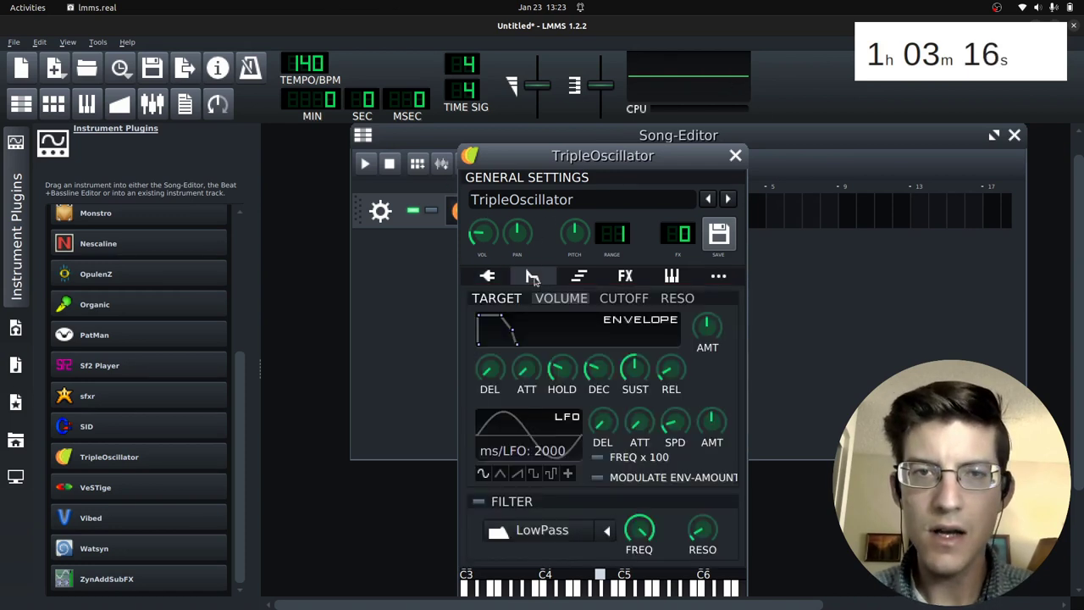
left_click_drag(653, 162, 666, 143)
left_click_drag(719, 307, 721, 288)
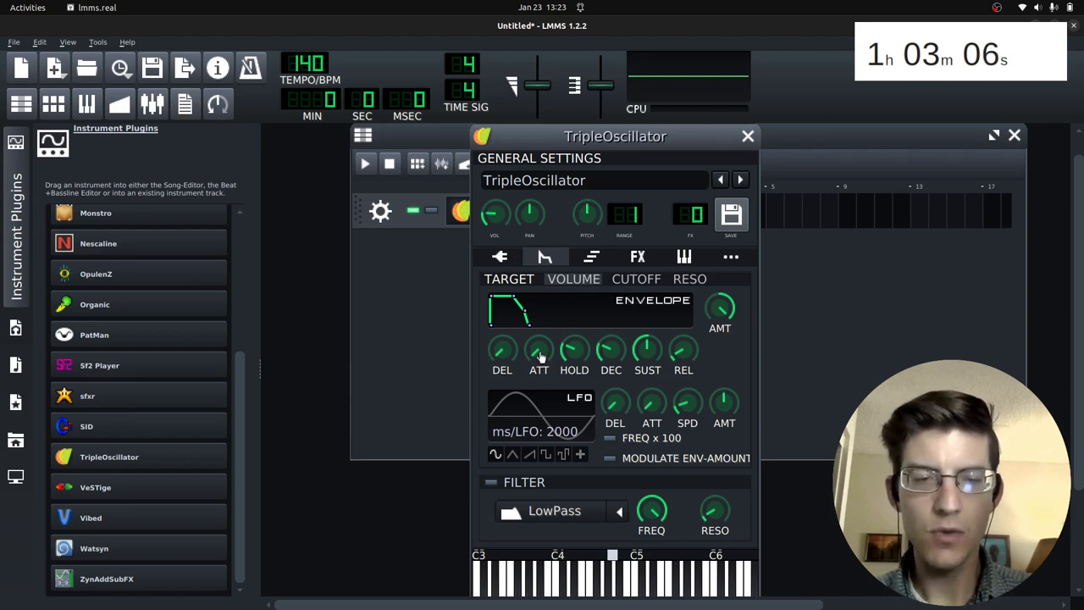
Play a run of test notes to hear how the volume envelope shapes the sound
key("v")
key("n")
key("comma")
key("slash")
key("c")
key("v")
key("comma")
key("x")
key("v")
key("n")
key("x")
key("v")
key("n")
key("v")
key("n")
key("comma")
key("v")
key("n")
key("comma")
key("v")
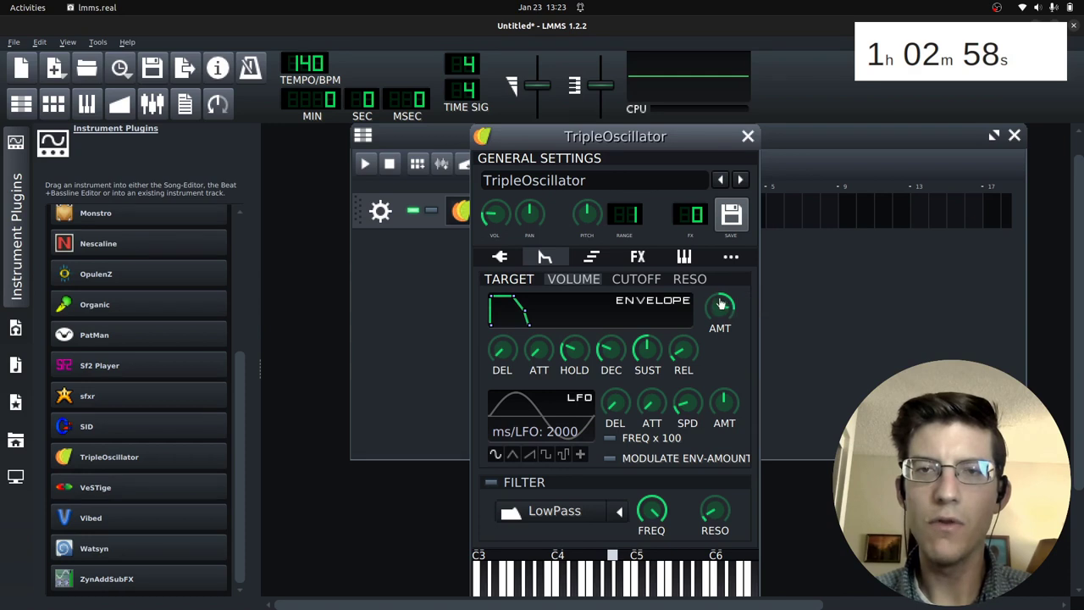
Turn the volume envelope amount down to zero for comparison and raise it back to its maximum
double_click(718, 314)
left_click(532, 339)
mouse_move(722, 308)
left_mouse_down()
mouse_move(740, 400)
mouse_move(720, 319)
left_mouse_up()
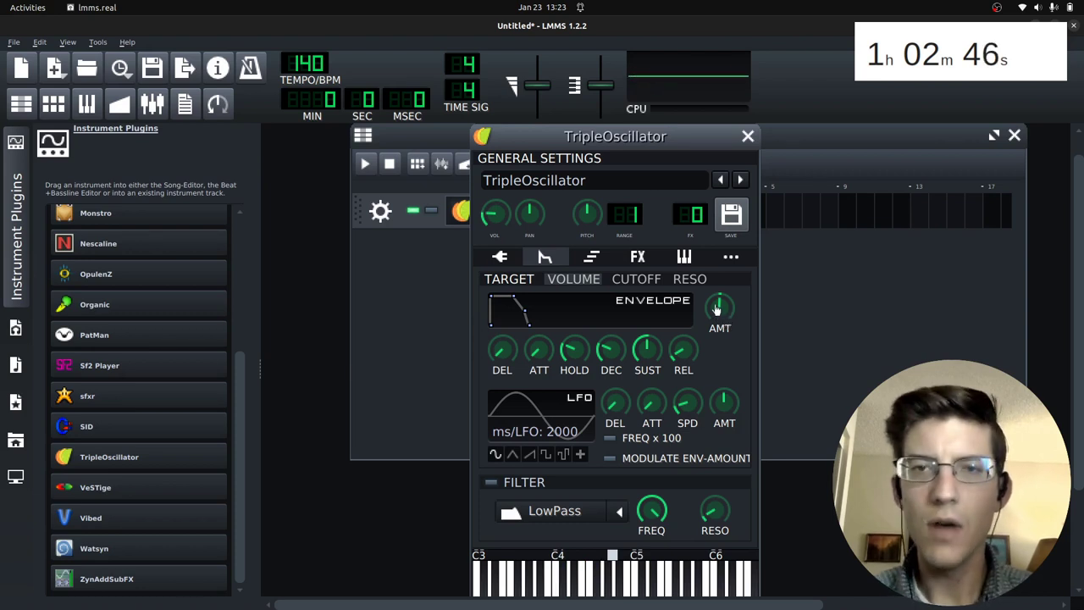
left_click_drag(717, 309, 699, 100)
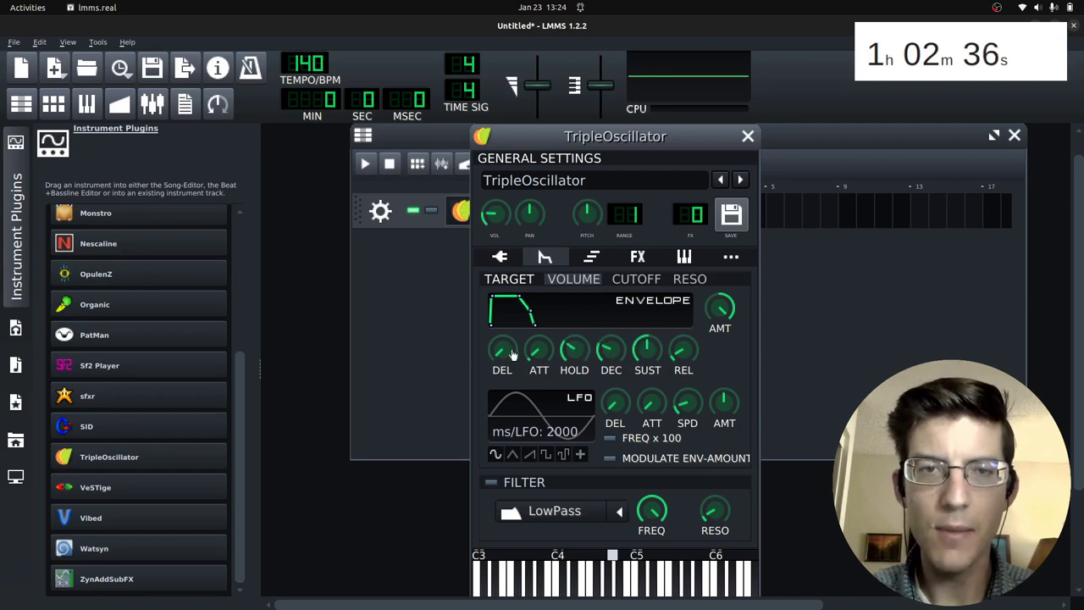
Set the volume envelope's attack to 0.024 and play test notes to hear it
left_click_drag(539, 352, 539, 358)
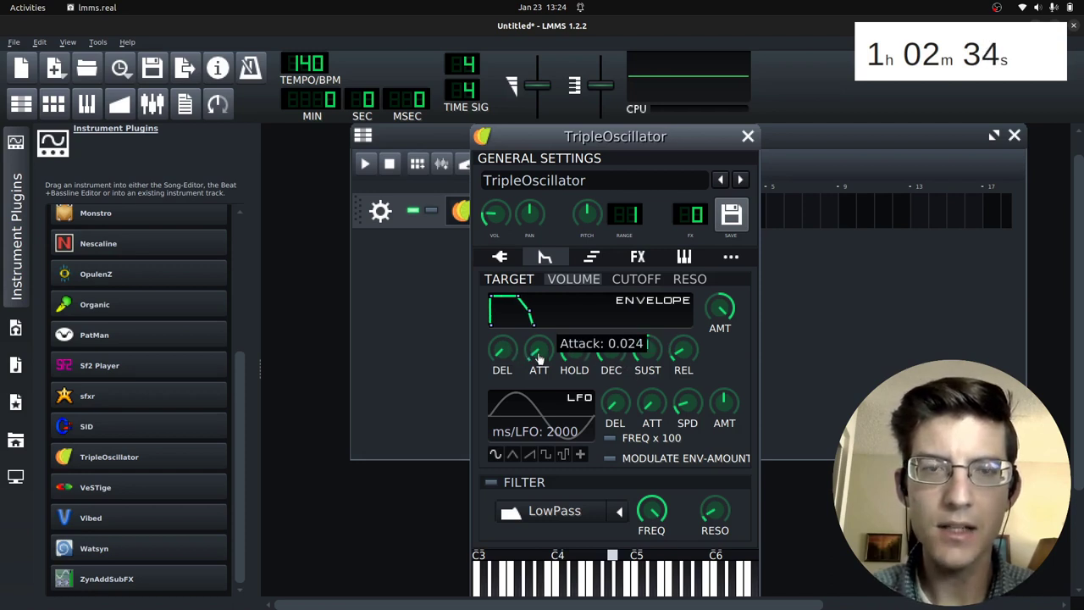
key("e")
key("r")
key("i")
key("e")
key("i")
key("i")
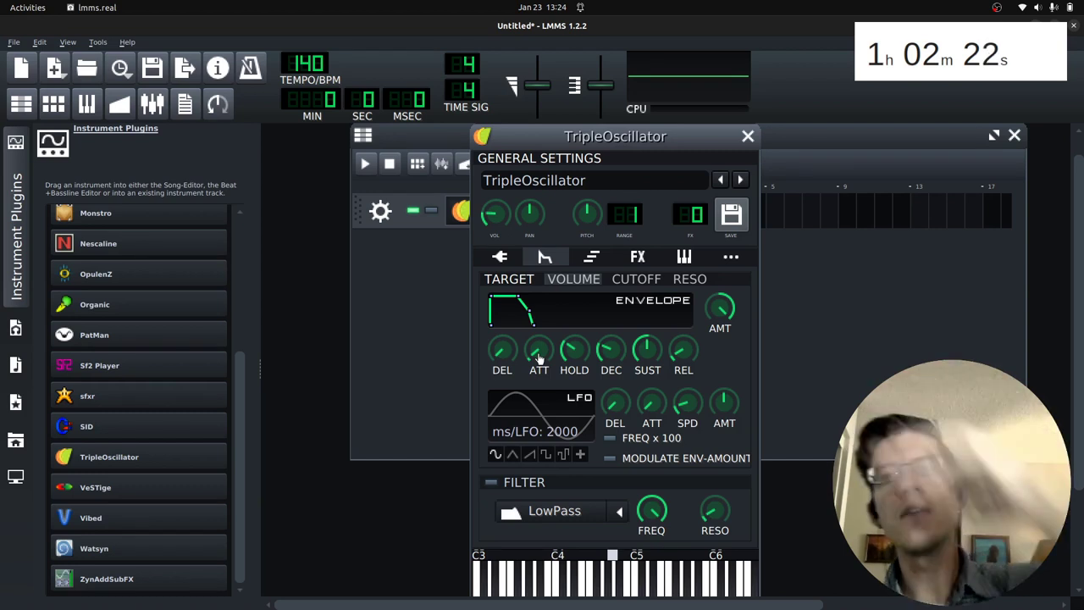
Raise the volume envelope's hold past the midpoint and lengthen its release to just under half, playing test notes after each change
left_click_drag(572, 350, 593, 257)
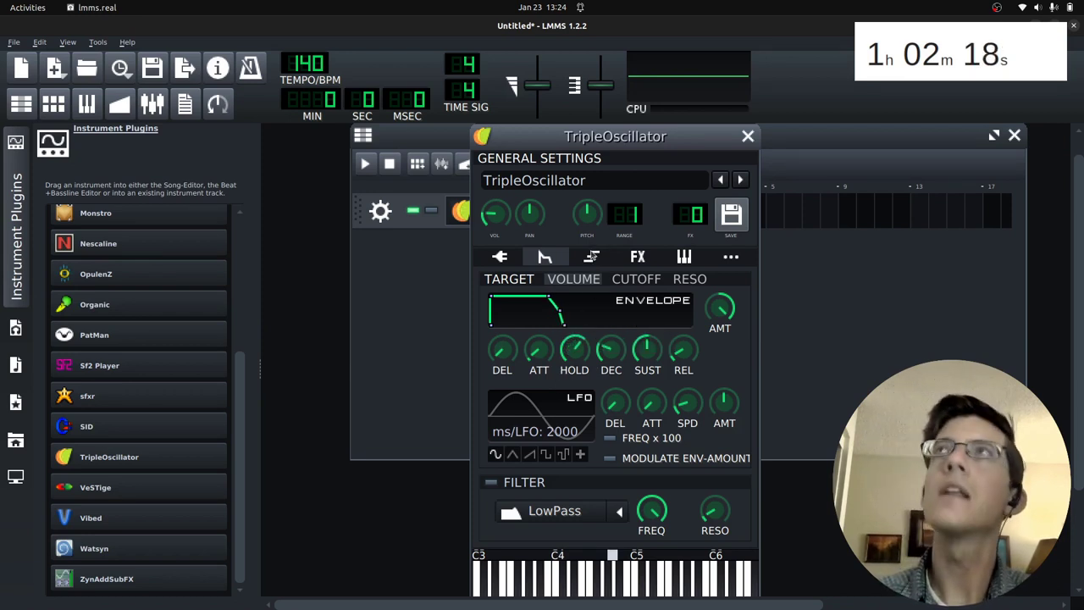
key("e")
key("u")
key("p")
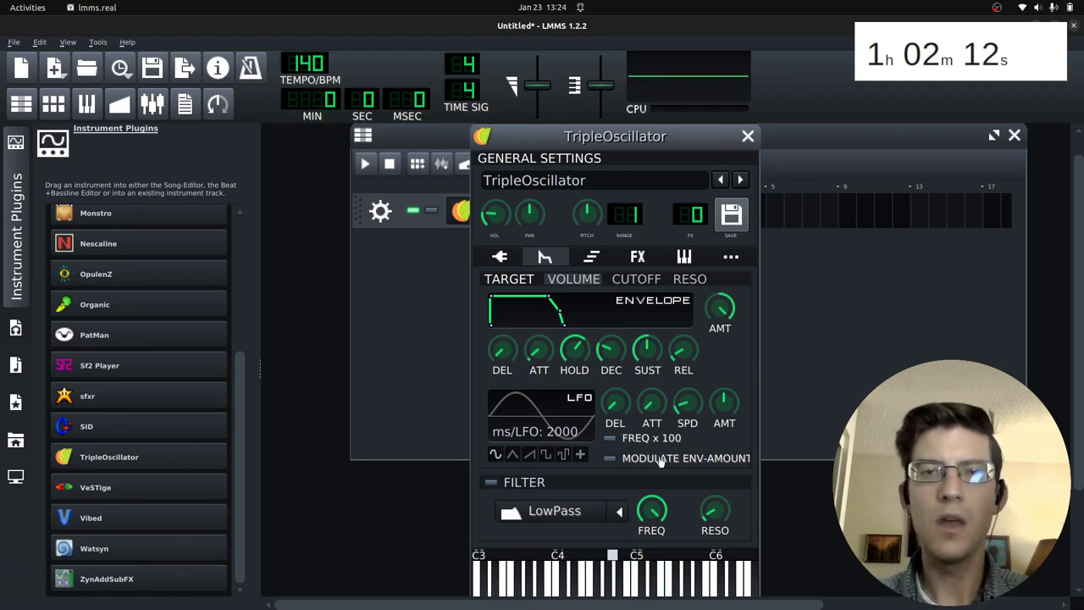
left_click_drag(683, 349, 680, 251)
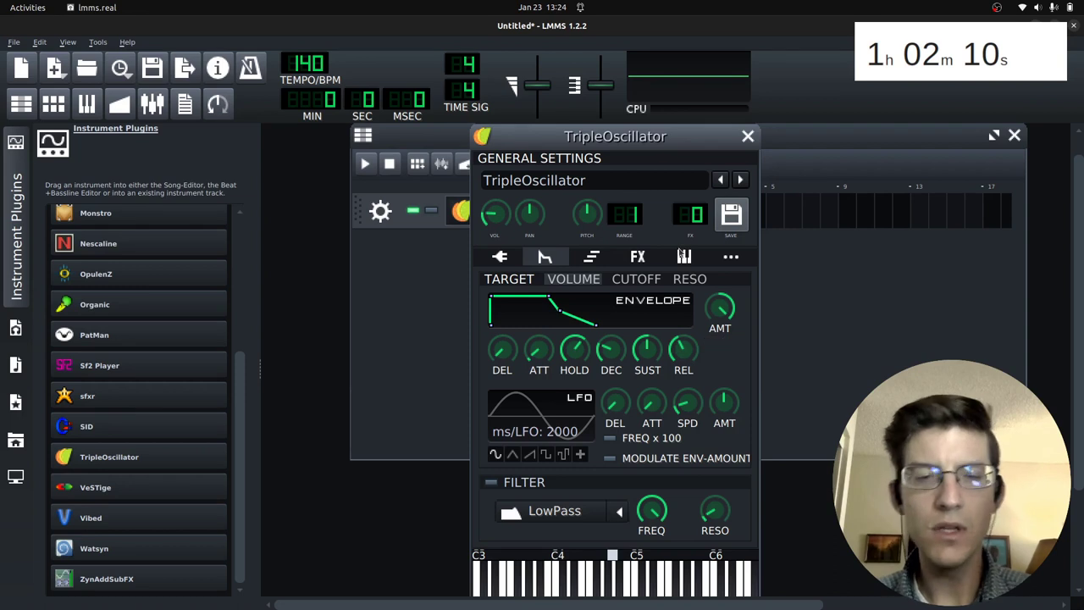
key("e")
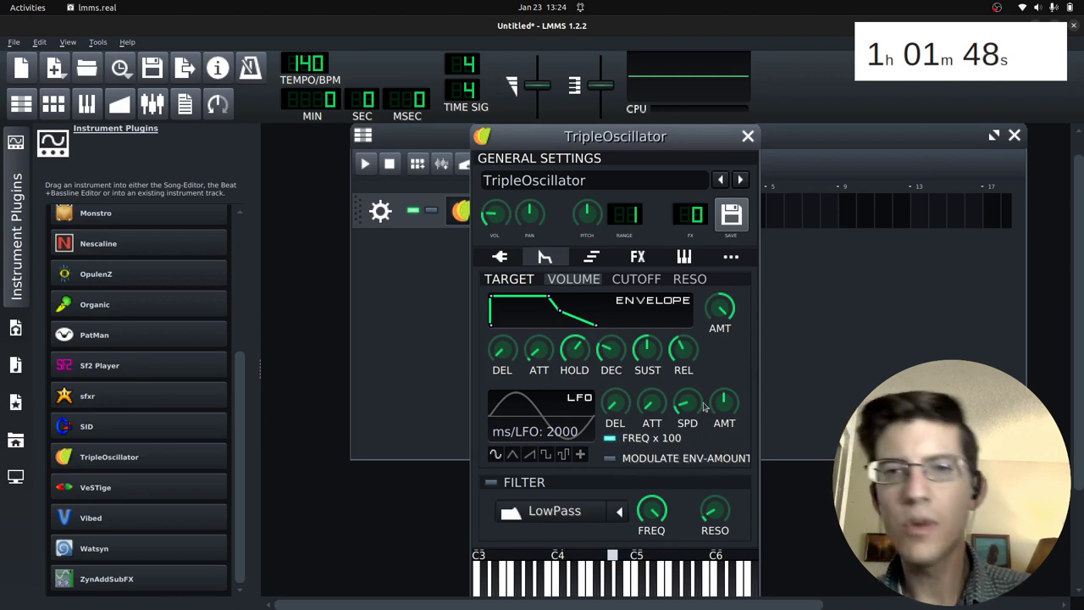
Enable FREQ x 100 on the volume LFO, raise its amount and set its speed to 10160 ms/LFO
left_click_drag(687, 409, 680, 317)
left_click(610, 438)
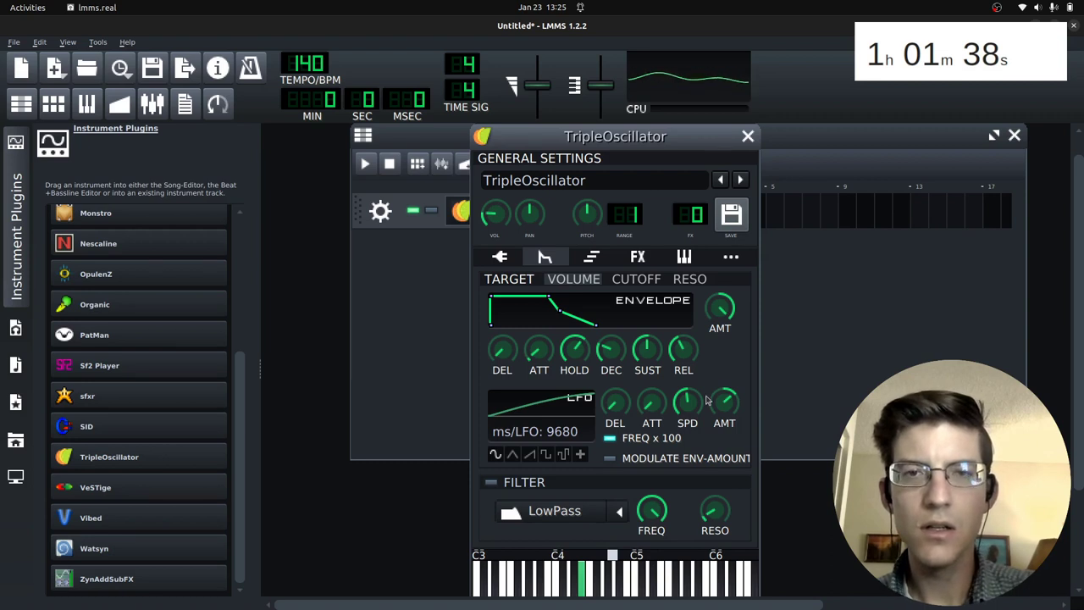
left_click_drag(698, 396, 699, 398)
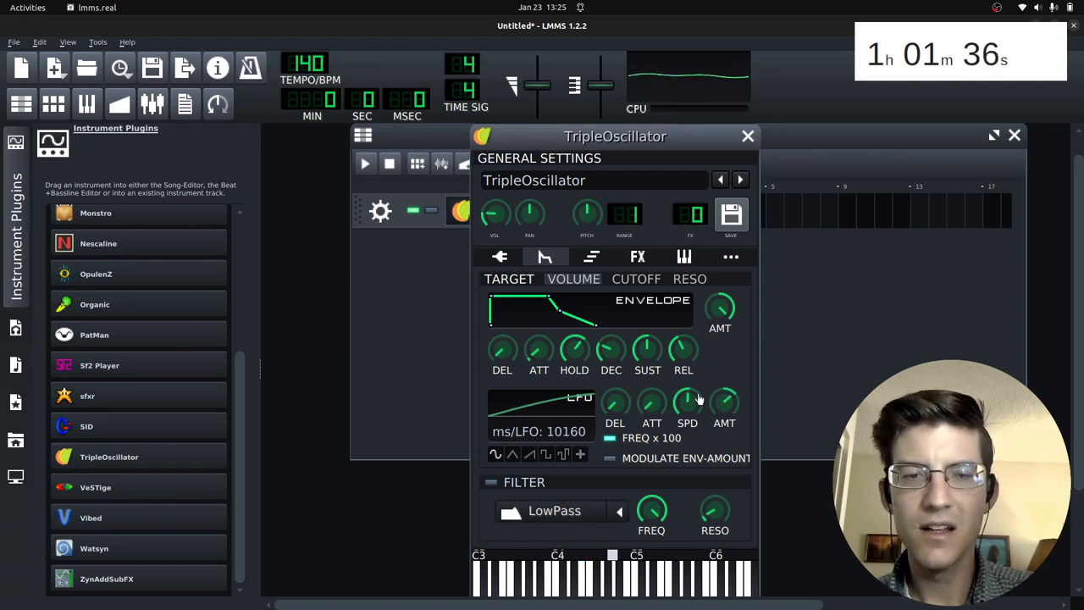
Fine-tune the volume LFO to 11280 ms/LFO with a slightly lower amount and slightly longer attack and delay, playing test notes
left_click_drag(688, 400, 687, 388)
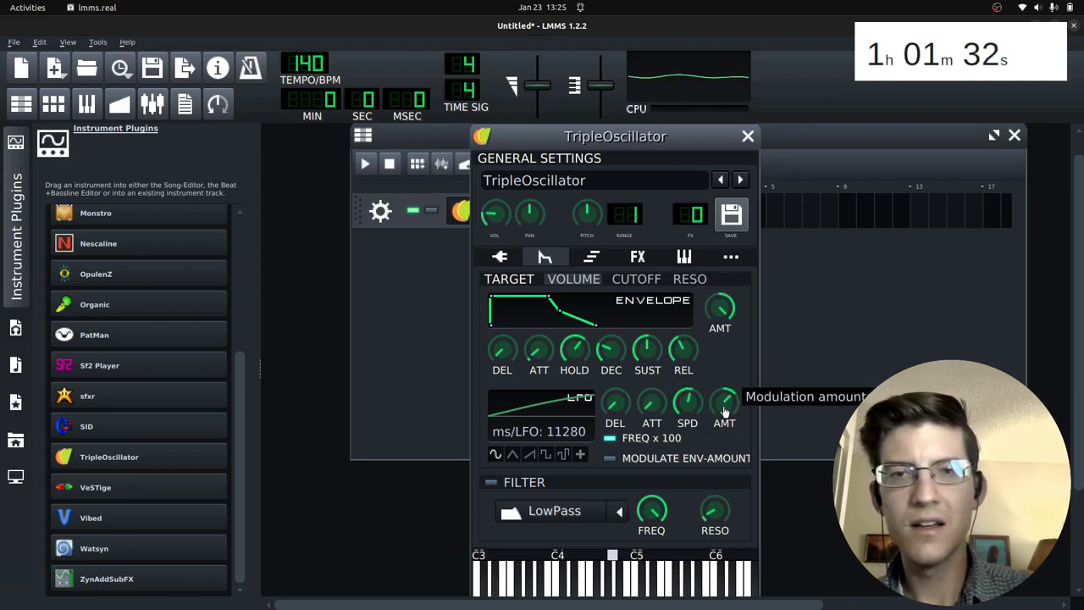
key("e")
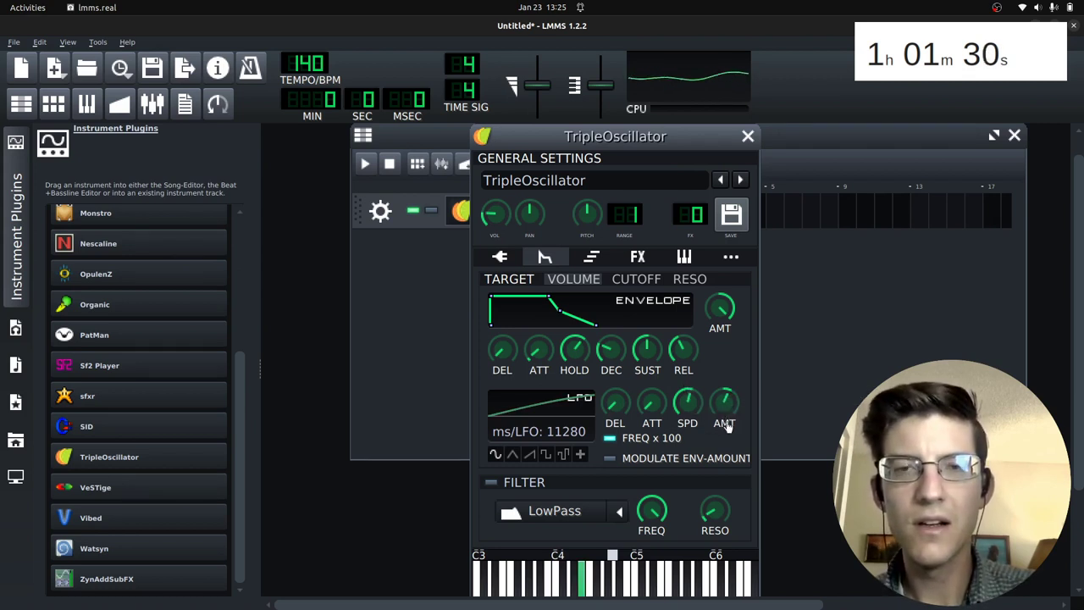
key("t")
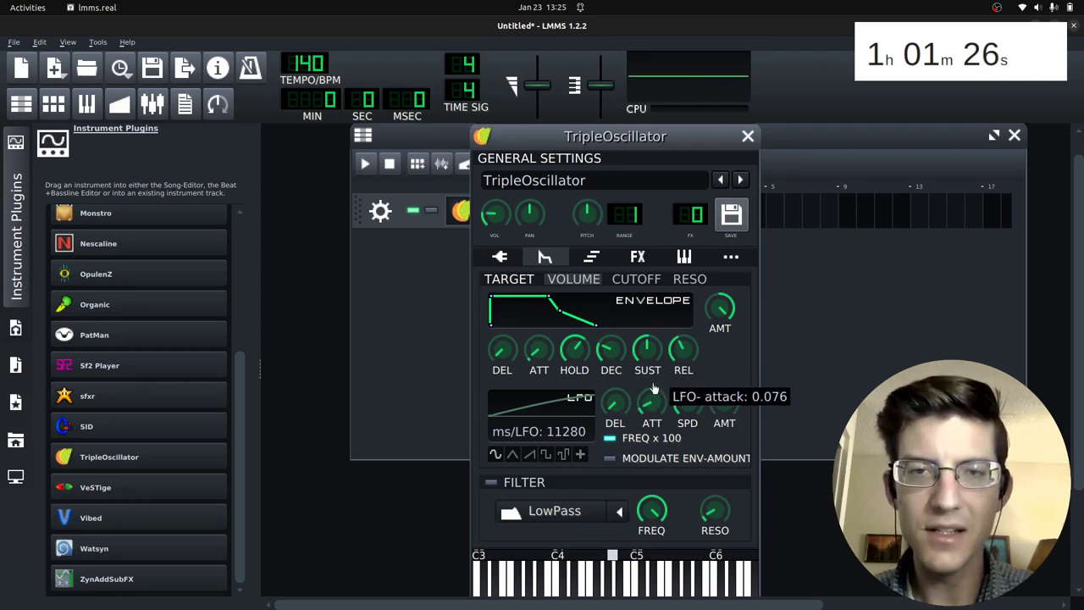
key("c")
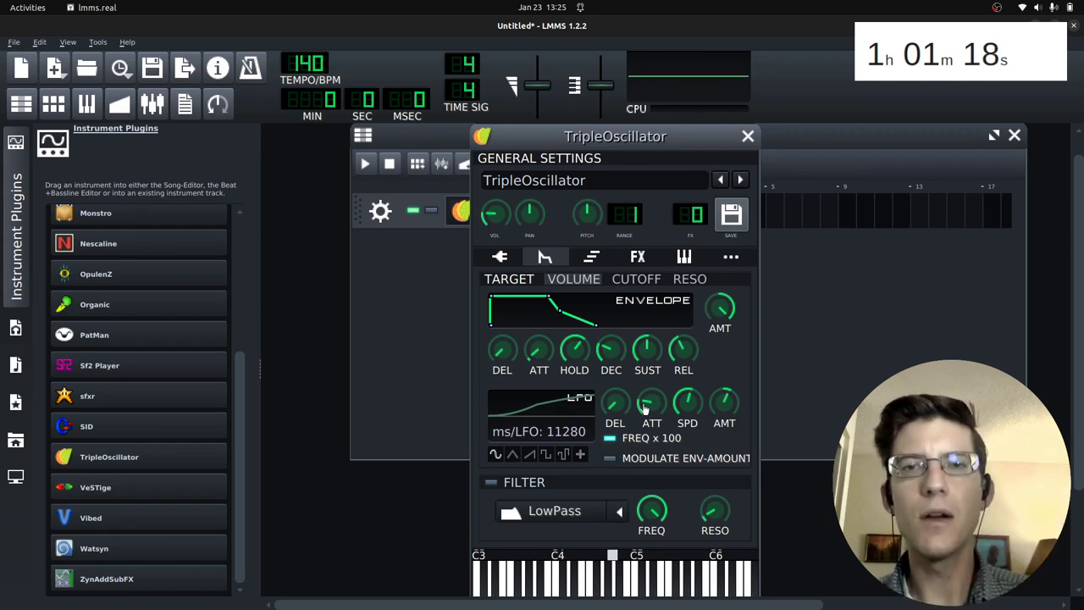
left_click_drag(616, 407, 617, 401)
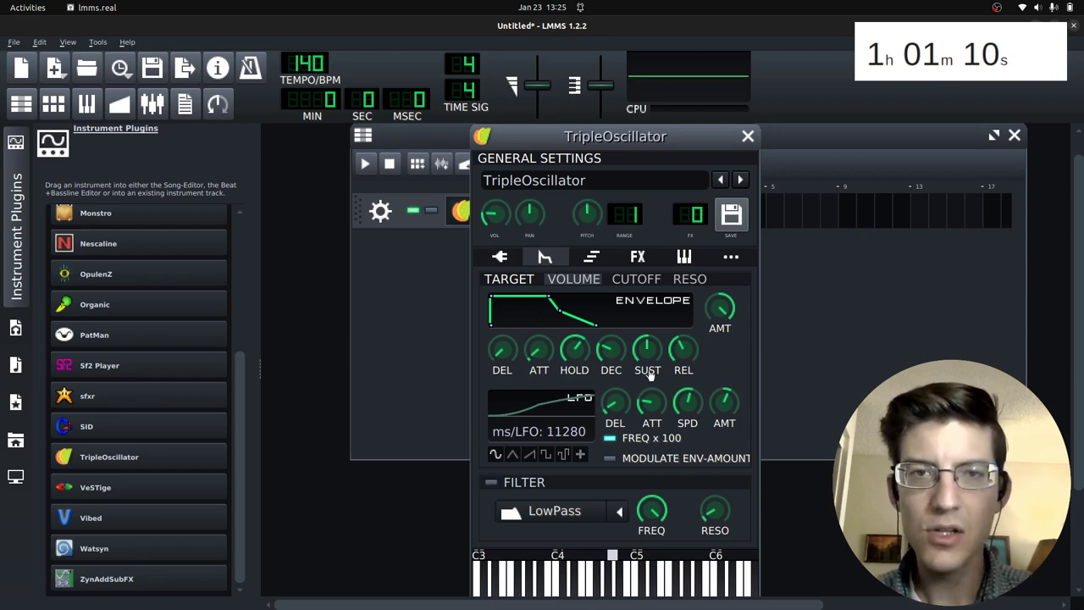
Try SYNC for the OSC2+OSC3 pair and return it to MIX, playing test notes to compare the two
left_click(500, 258)
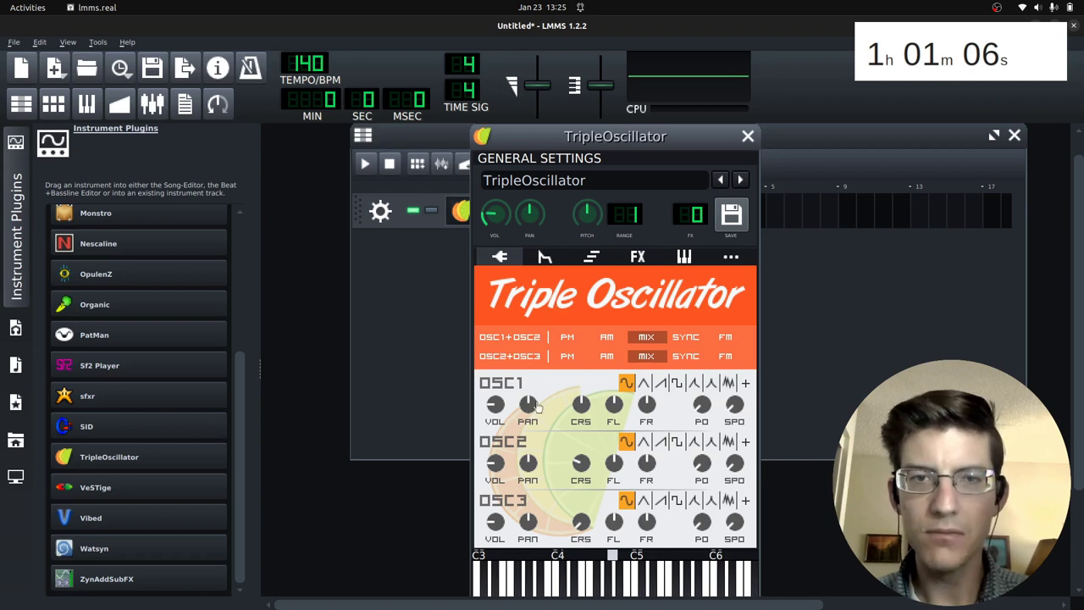
left_click(686, 357)
key("e")
key("e")
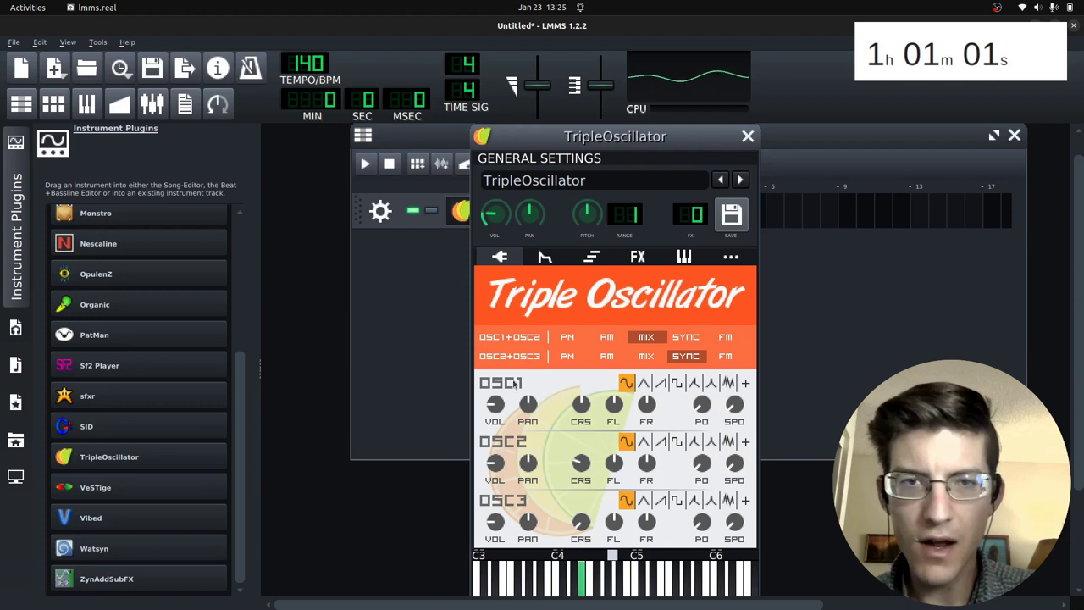
left_click(646, 356)
key("c")
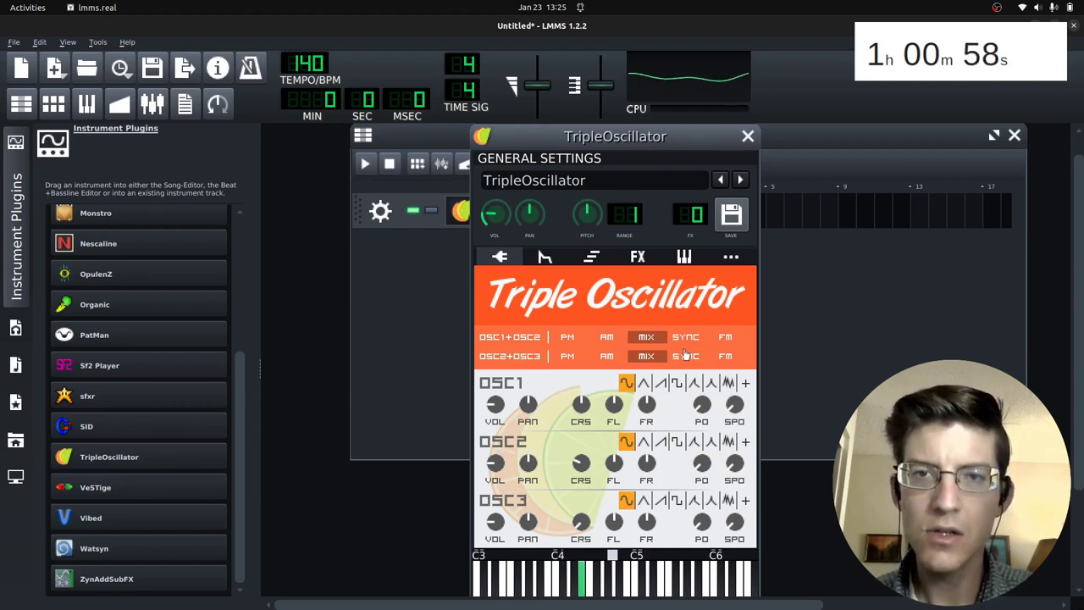
Set the OSC2+OSC3 pair to SYNC and play a run of test notes
left_click(688, 357)
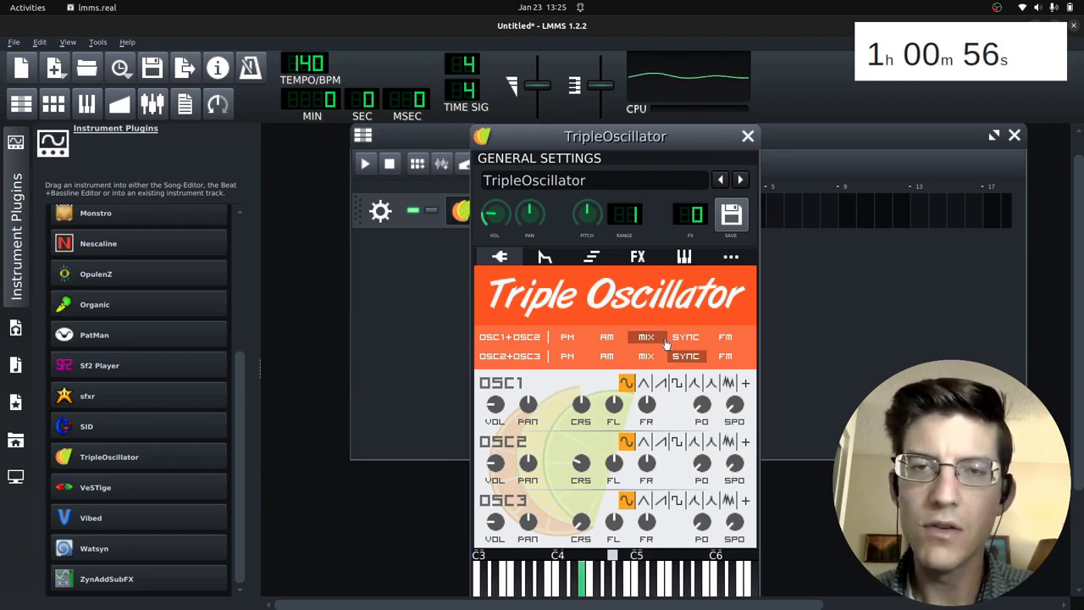
key("t")
key("e")
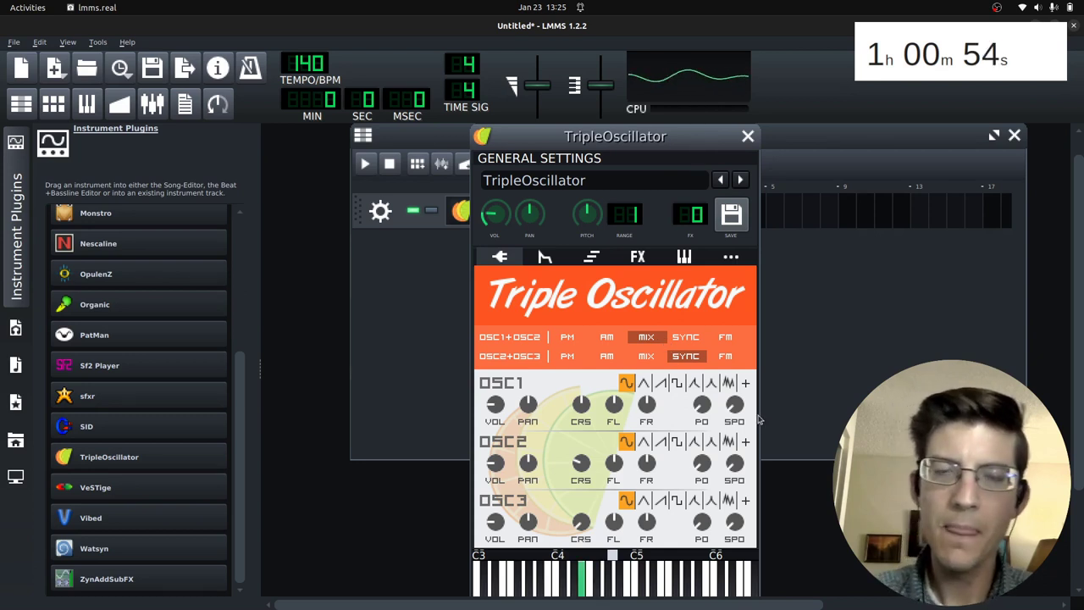
key("r")
key("t")
key("i")
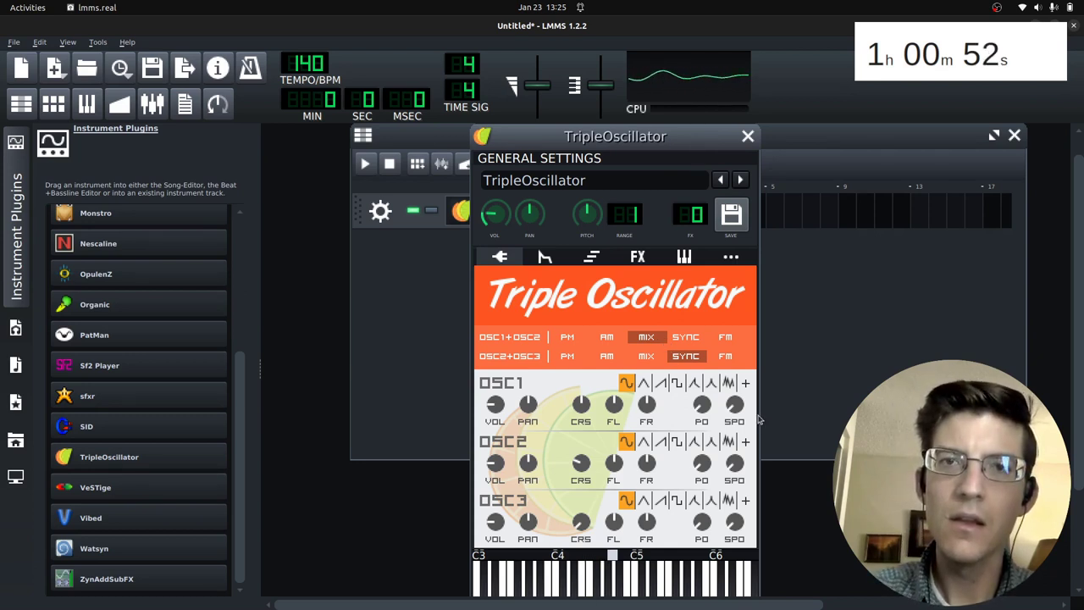
key("y")
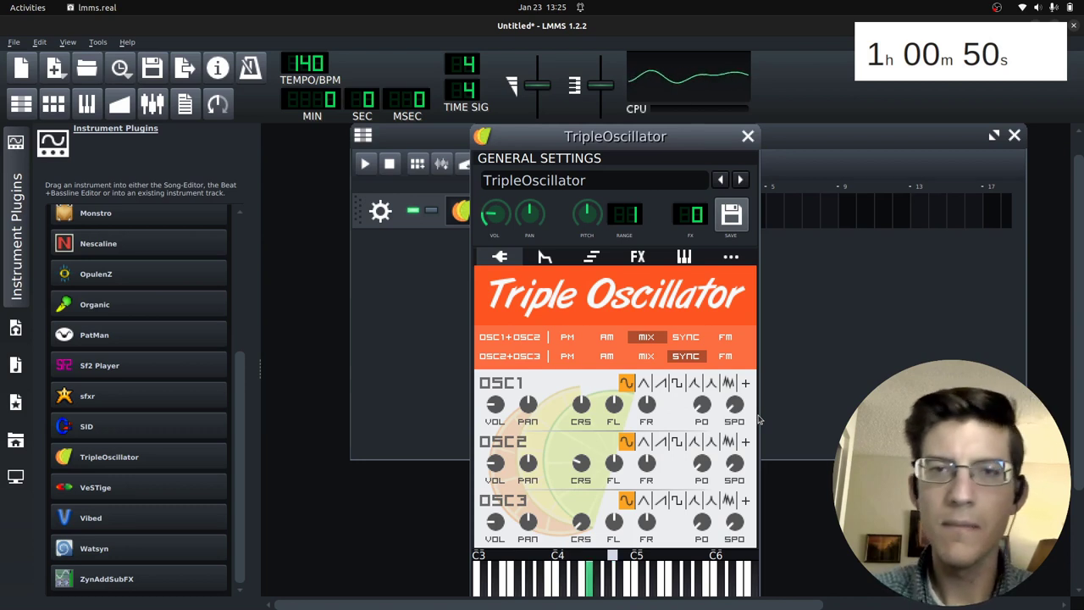
key("t")
Shorten the volume envelope's release slightly while playing test notes
left_click(545, 256)
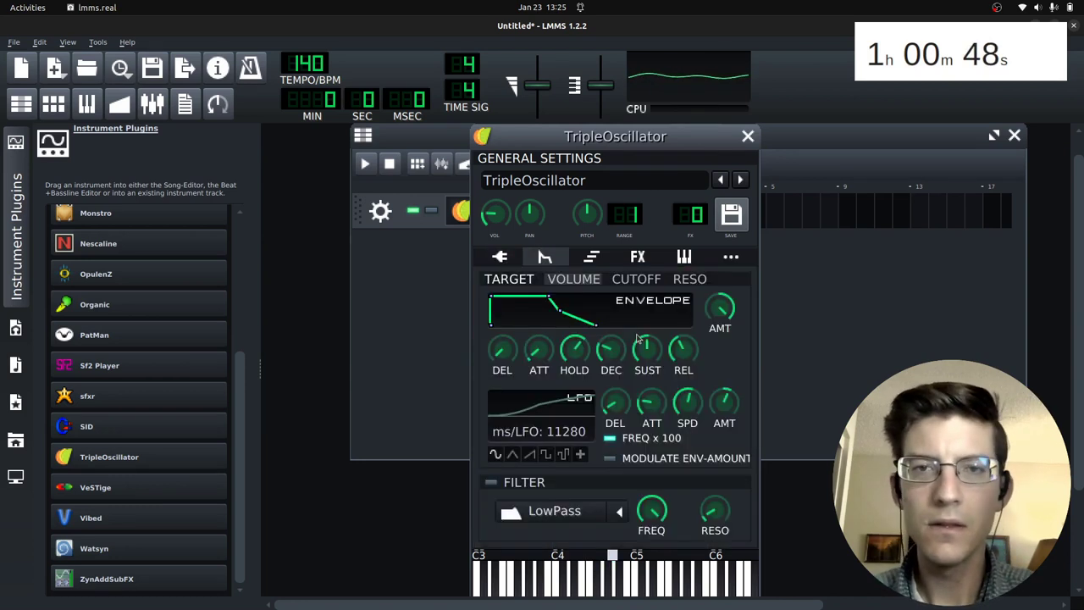
key("t")
key("r")
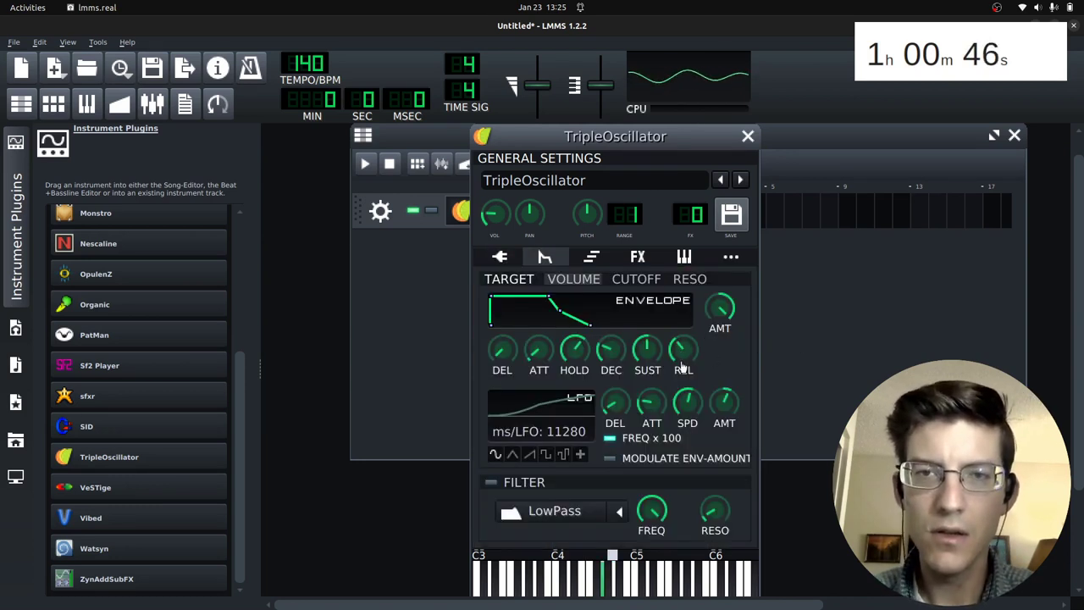
key("y")
key("t")
key("y")
key("r")
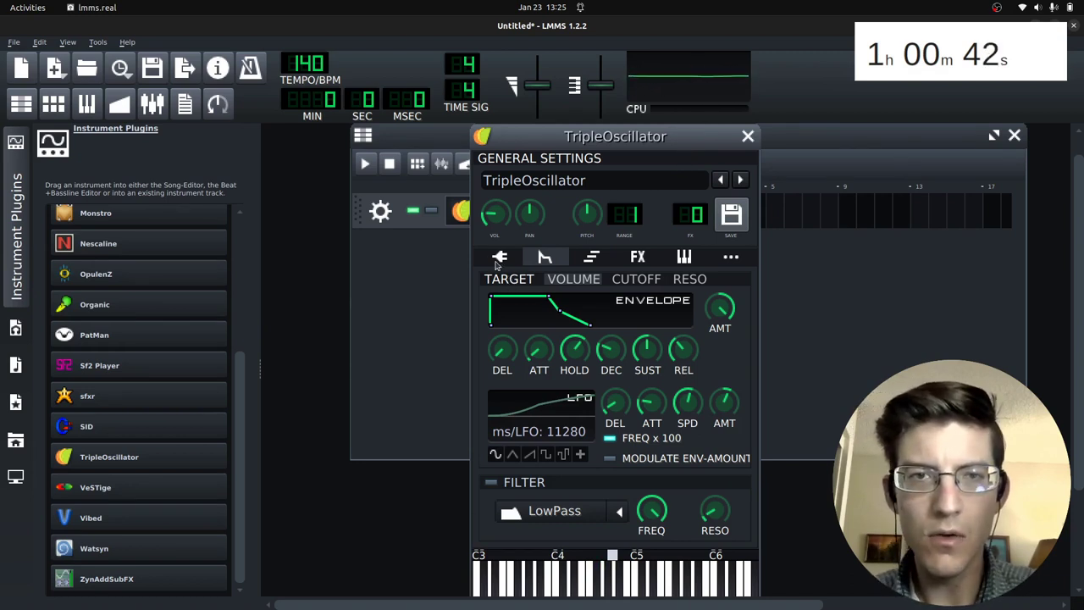
Set OSC3 to a triangle wave, then try a triangle wave on OSC2 and return OSC2 to a sine wave
left_click(499, 260)
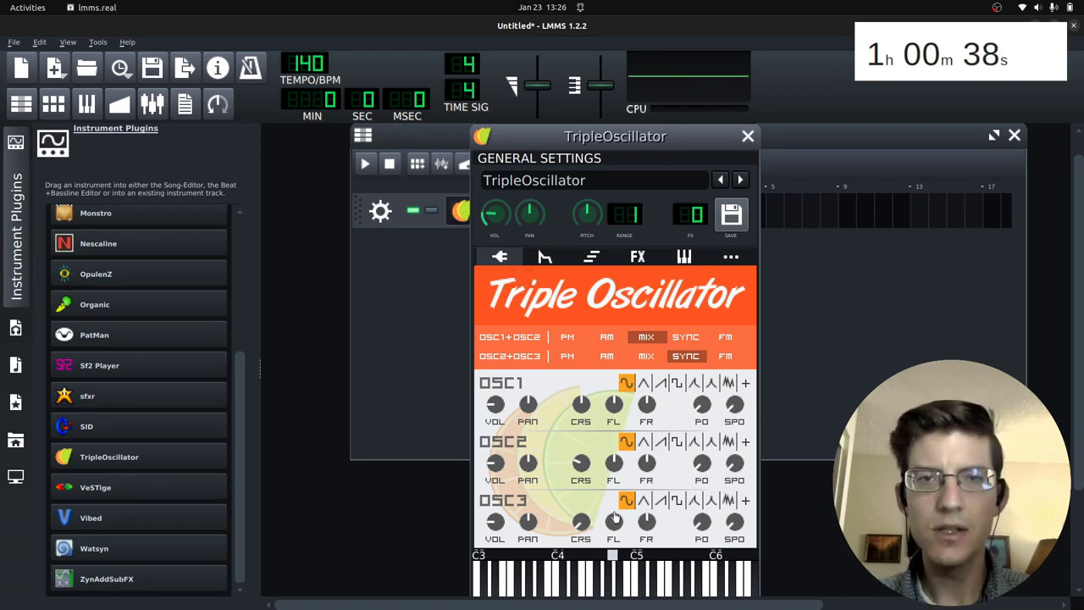
left_click(644, 501)
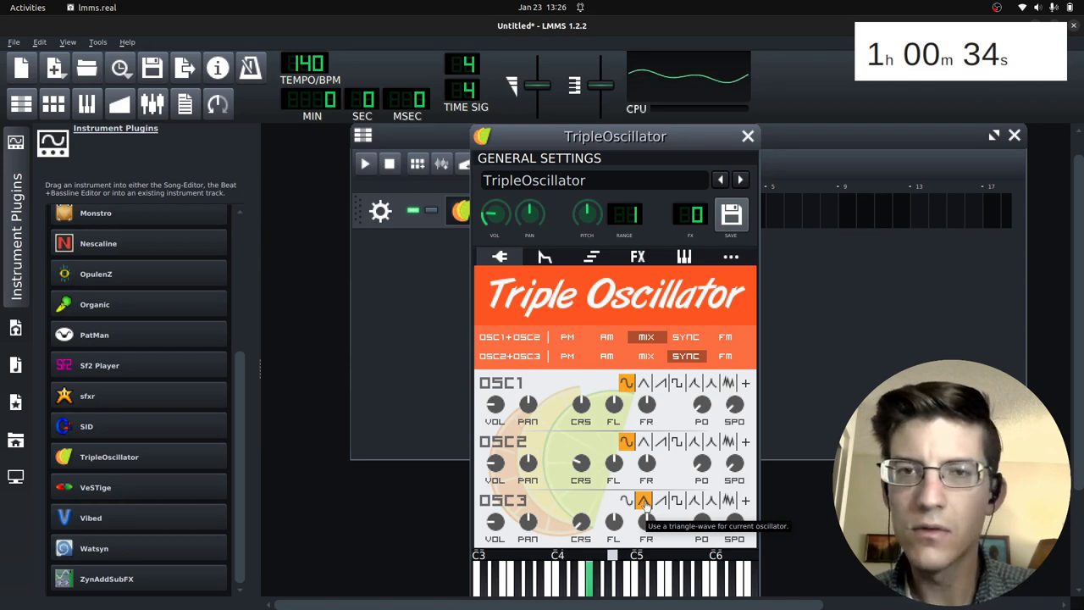
left_click(644, 442)
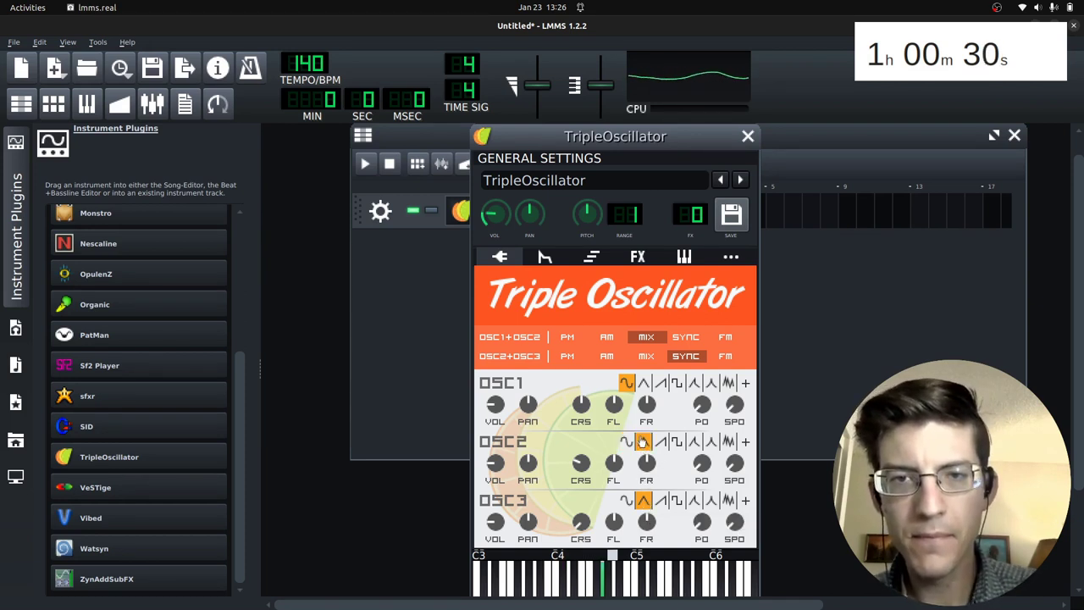
left_click(627, 442)
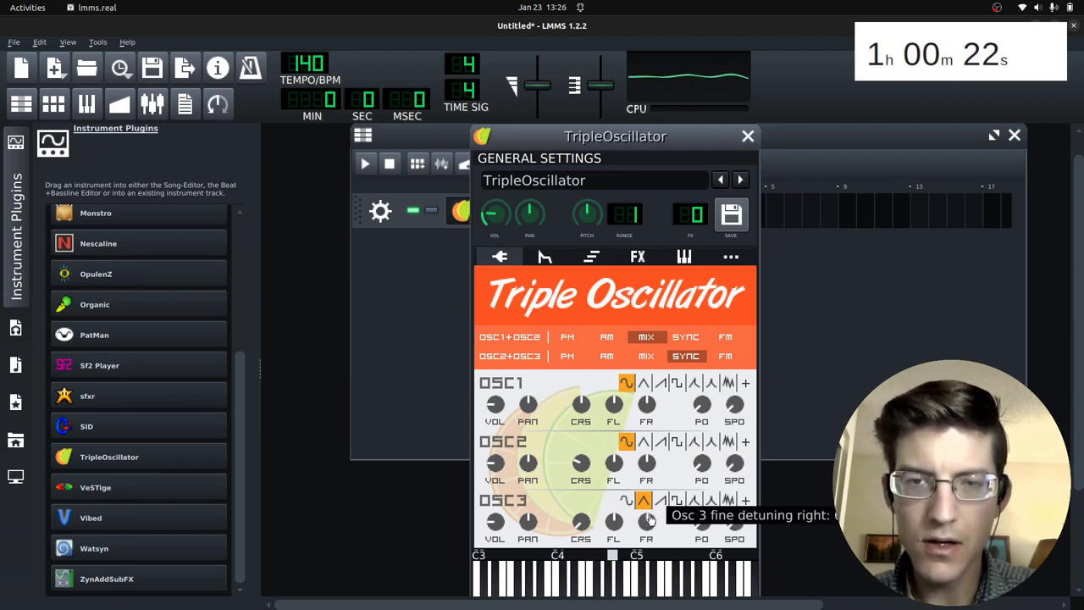
Adjust OSC3's fine detuning slightly while playing test notes
left_click_drag(608, 516, 610, 527)
left_click(618, 521)
left_click_drag(619, 522, 613, 521)
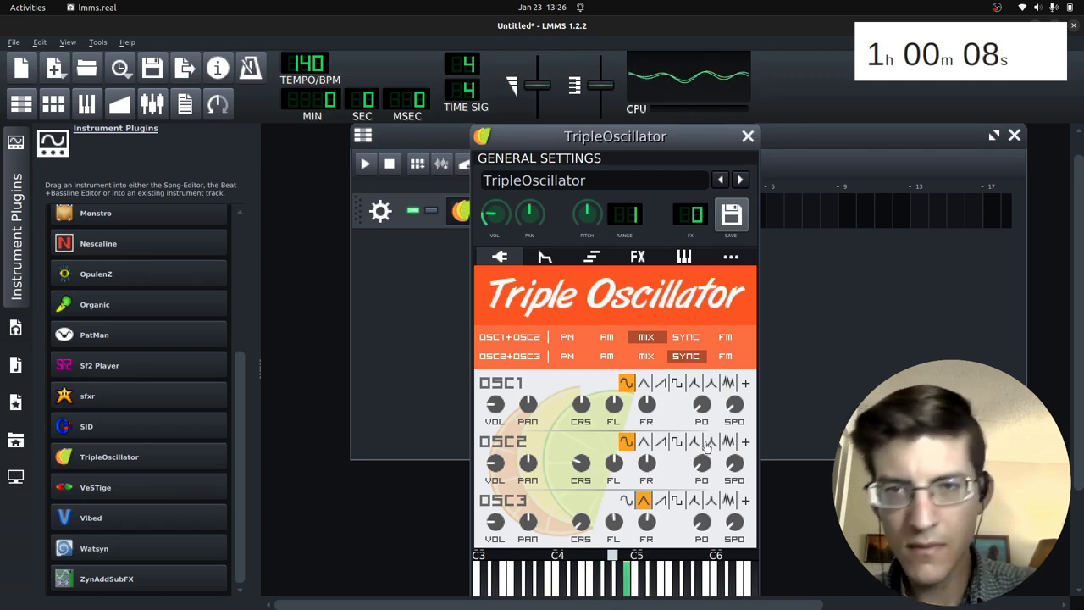
Enable the arpeggio, set its chord to minor and play a test note
left_click(592, 257)
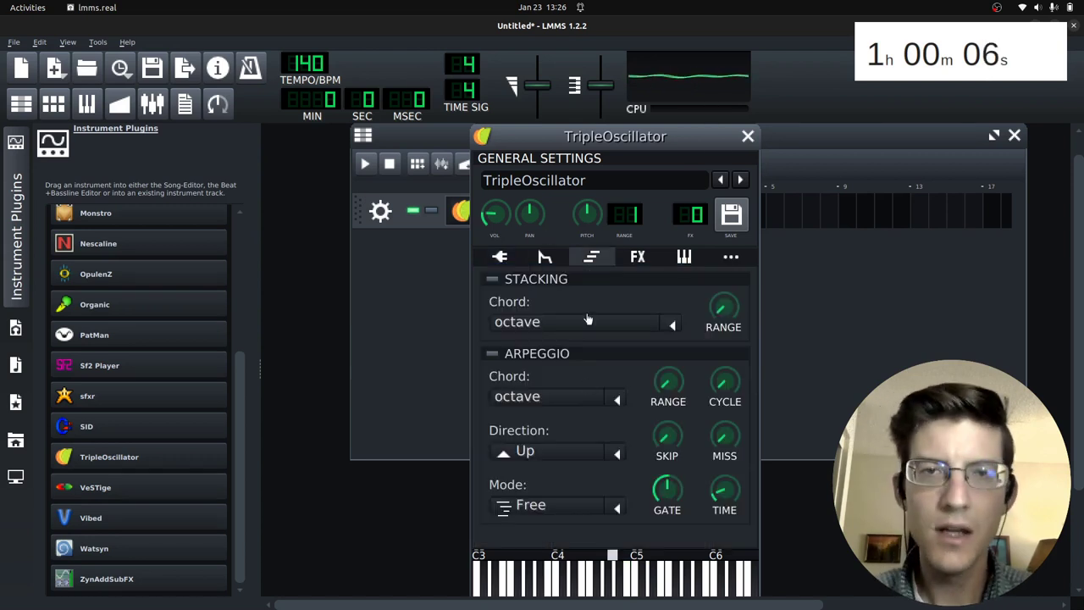
left_click(492, 355)
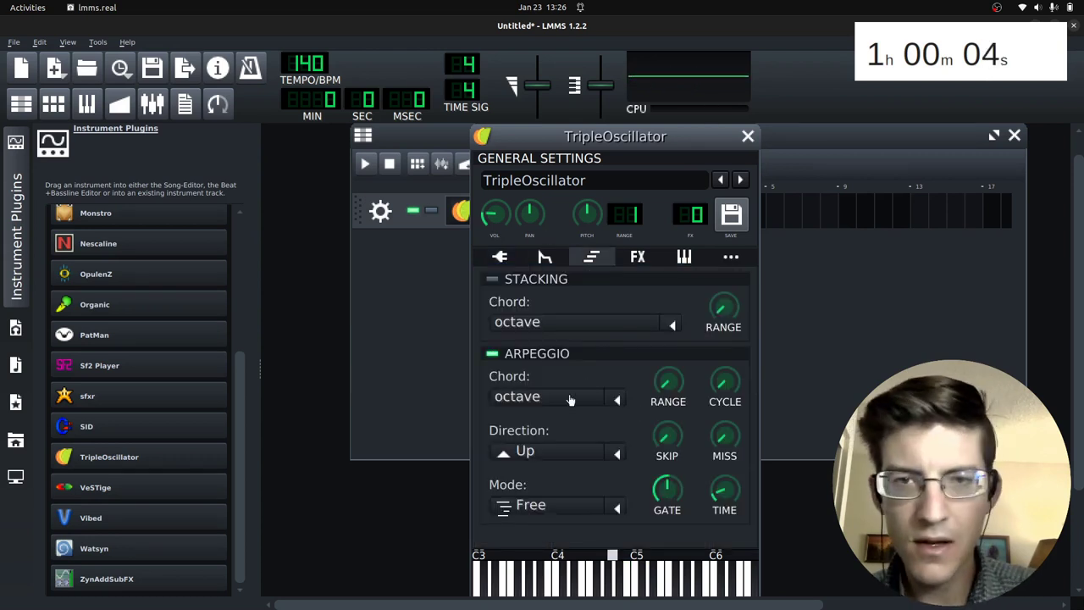
scroll(573, 399, "down", 1)
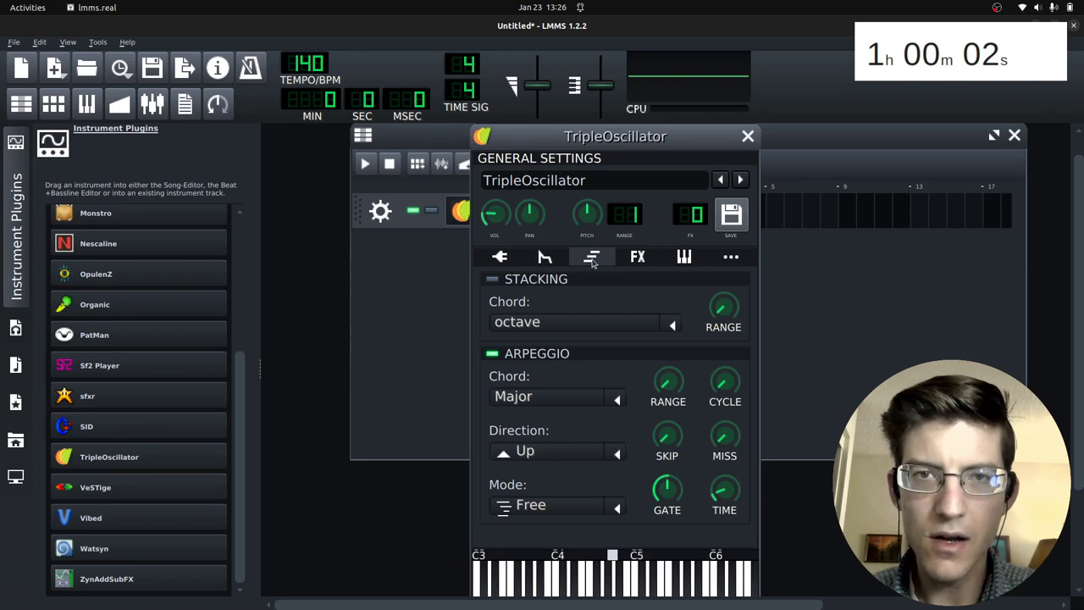
left_click(542, 258)
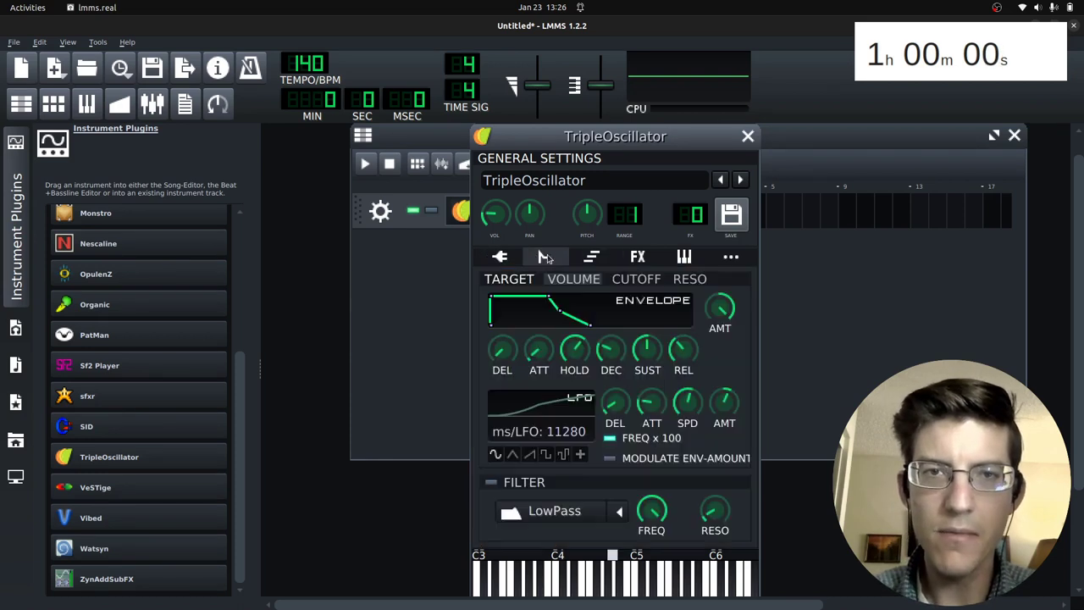
left_click(592, 258)
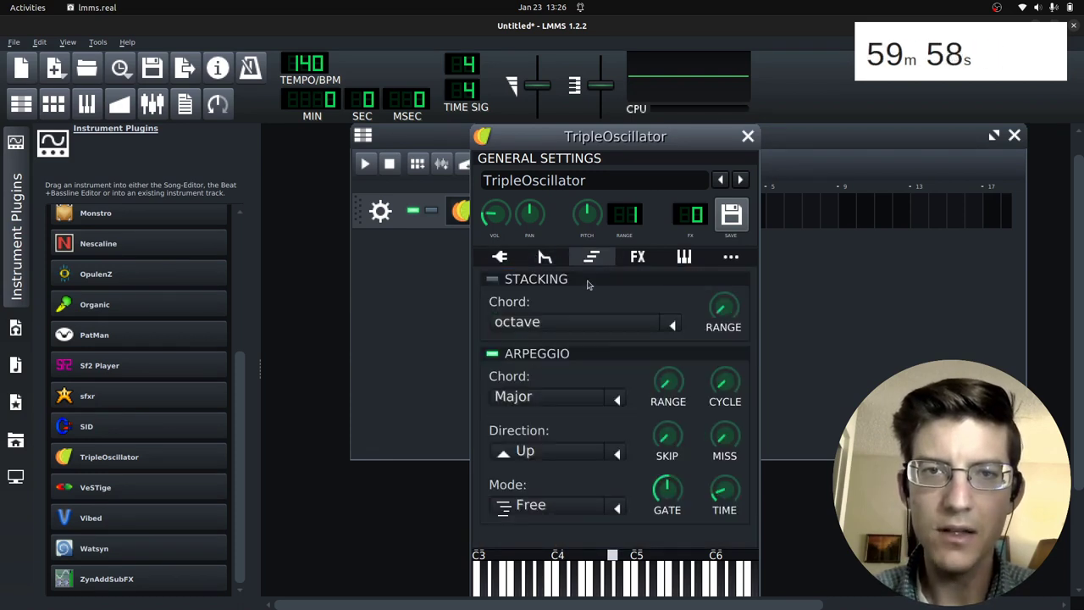
scroll(597, 397, "down", 1)
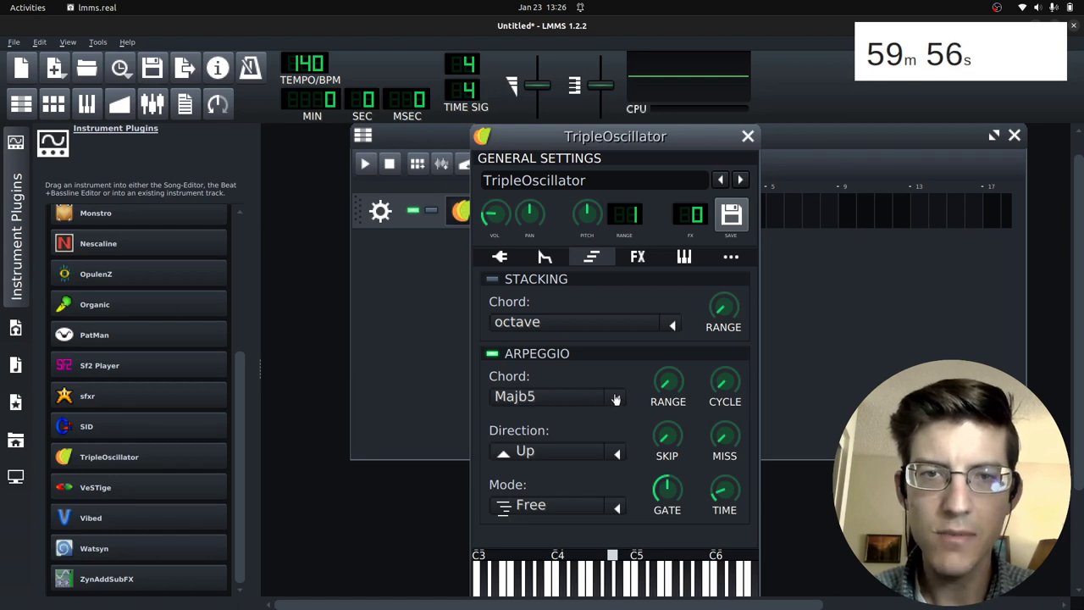
left_click(616, 399)
left_click(102, 113)
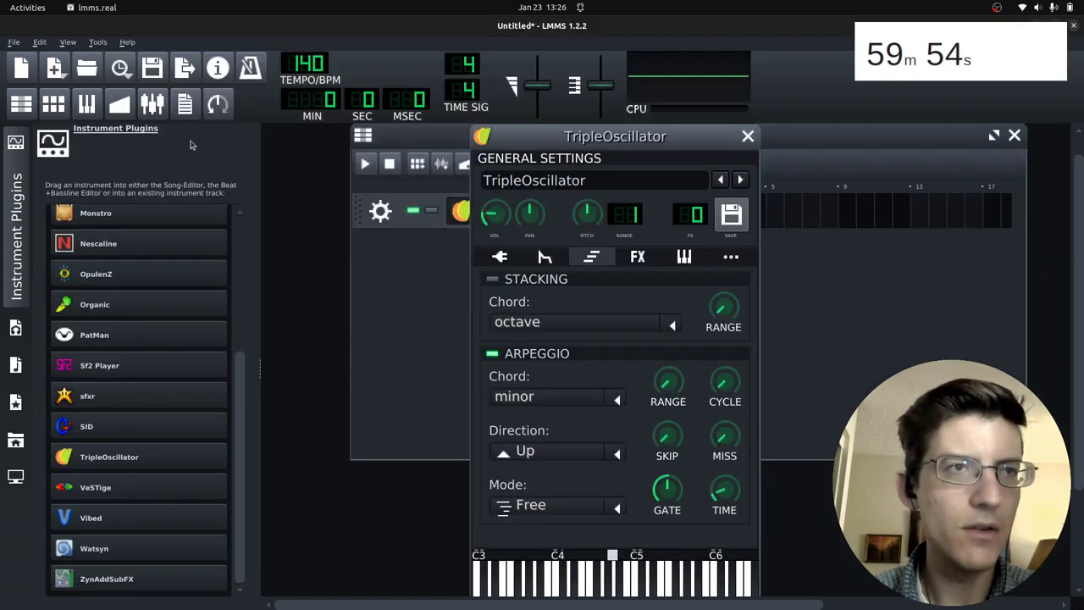
key("e")
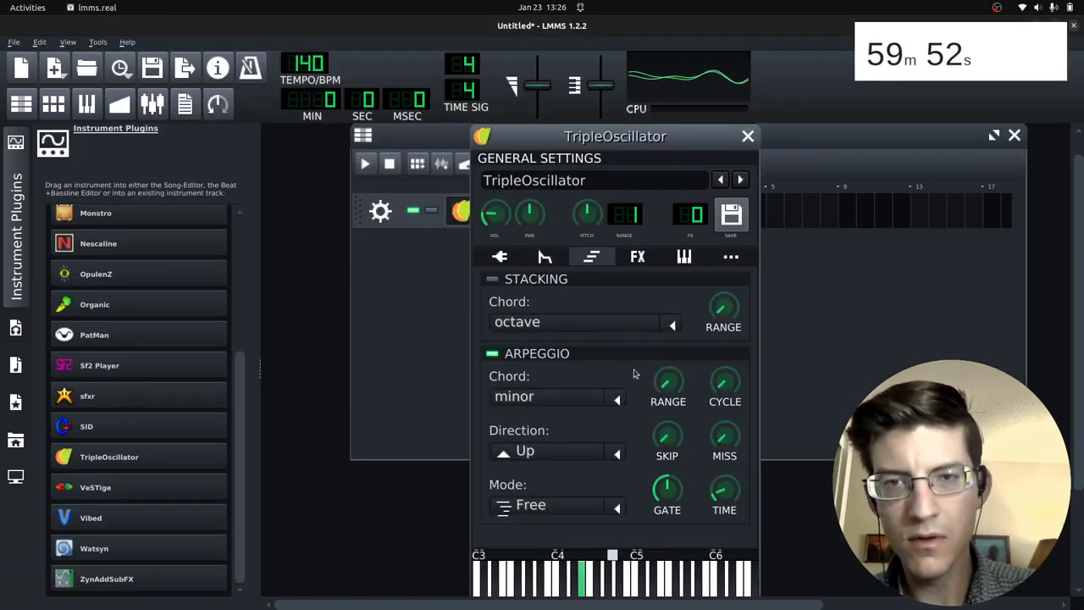
Return OSC3 to a sine wave and set both its left and right fine detuning to 0
left_click(500, 256)
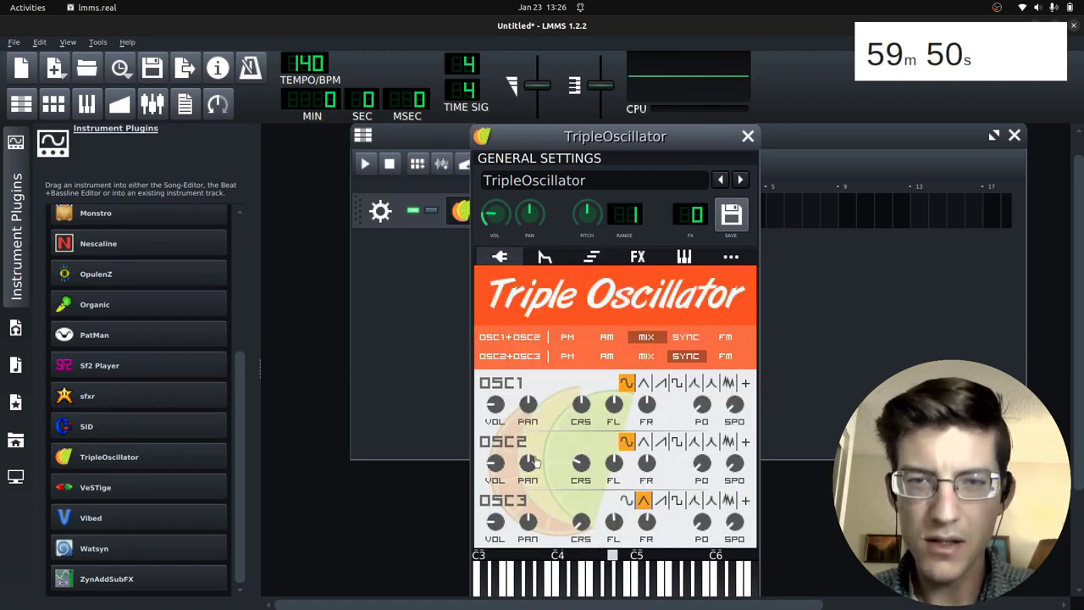
left_click(627, 500)
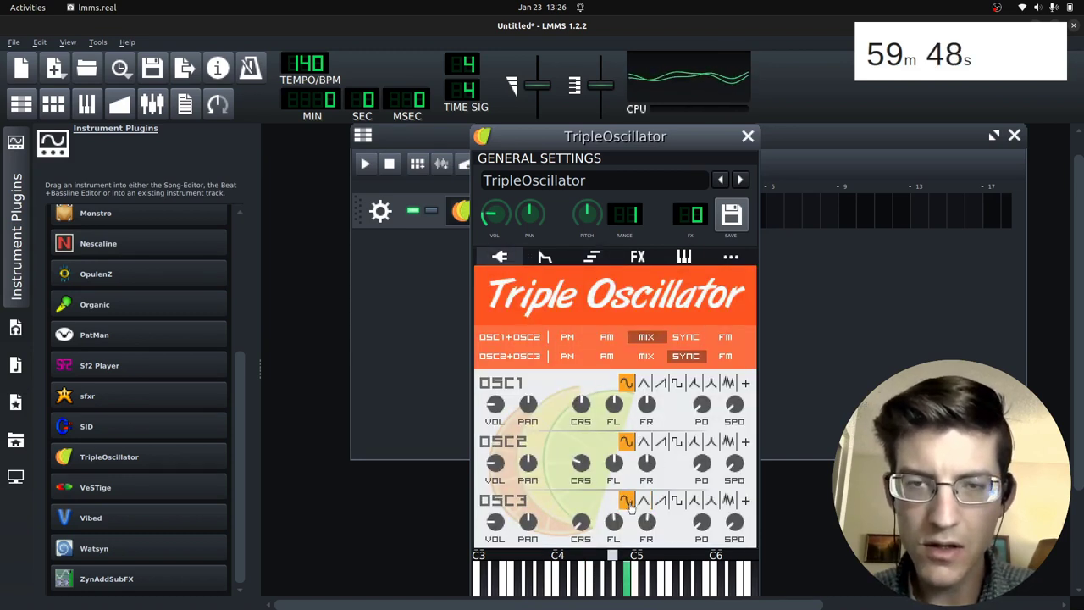
double_click(614, 523)
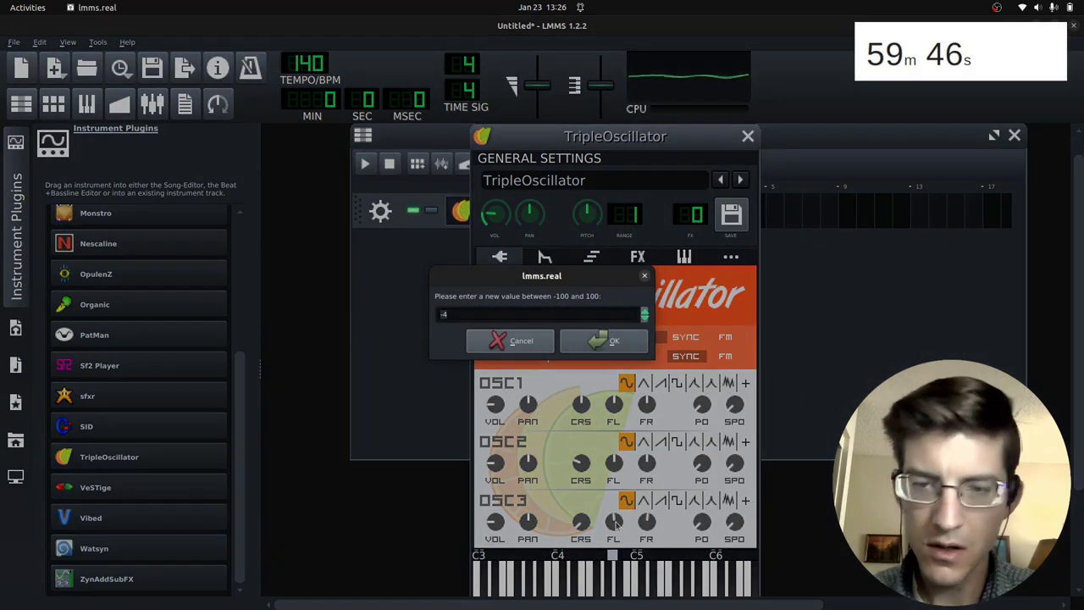
left_click(580, 343)
double_click(647, 522)
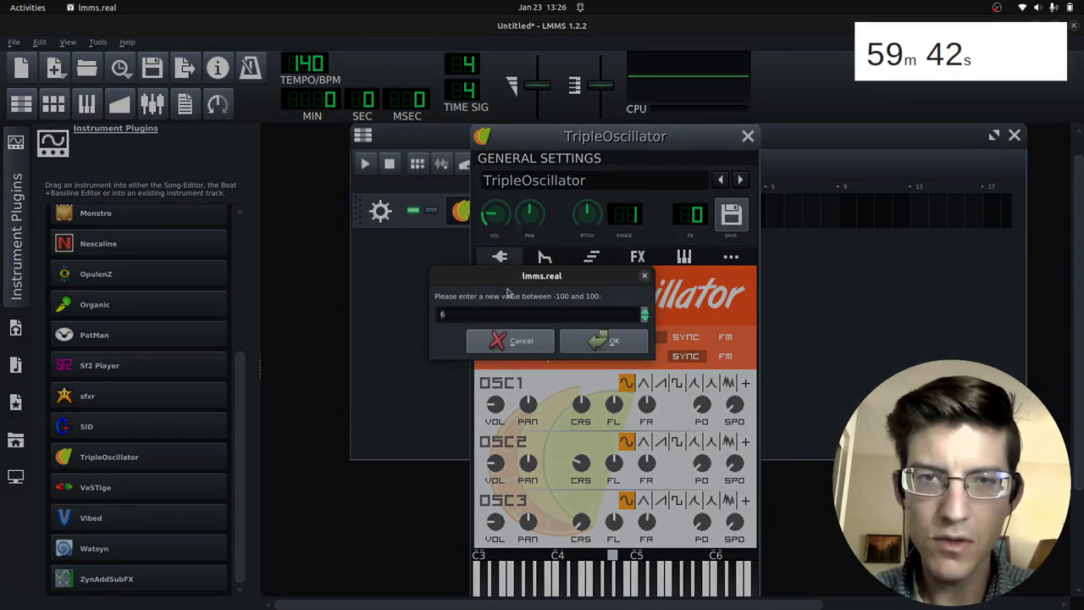
type("0")
key("Return")
Play a series of test notes to hear the minor arpeggio with OSC3 as a sine wave
key("t")
key("u")
key("e")
key("t")
key("e")
key("t")
key("u")
key("t")
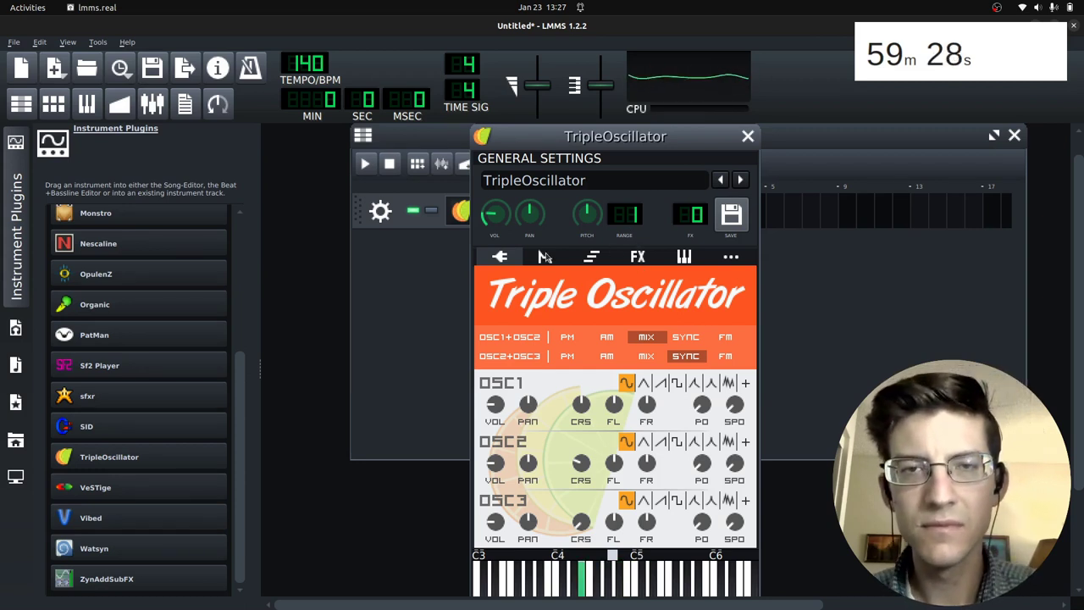
Lengthen the volume envelope's decay to roughly a third of its range and play a test note
left_click(545, 257)
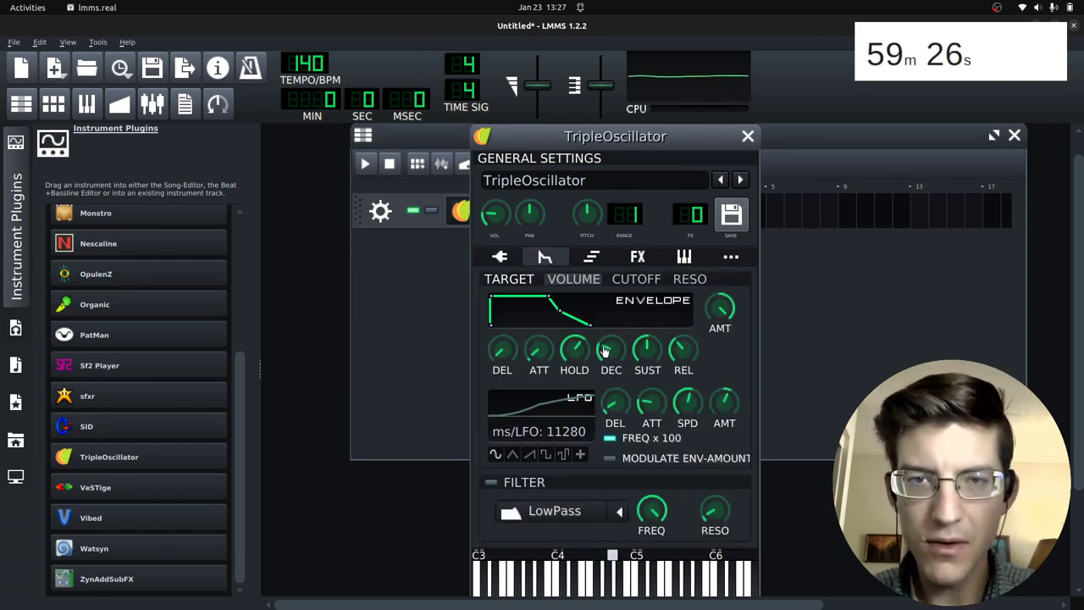
left_click_drag(606, 352, 607, 325)
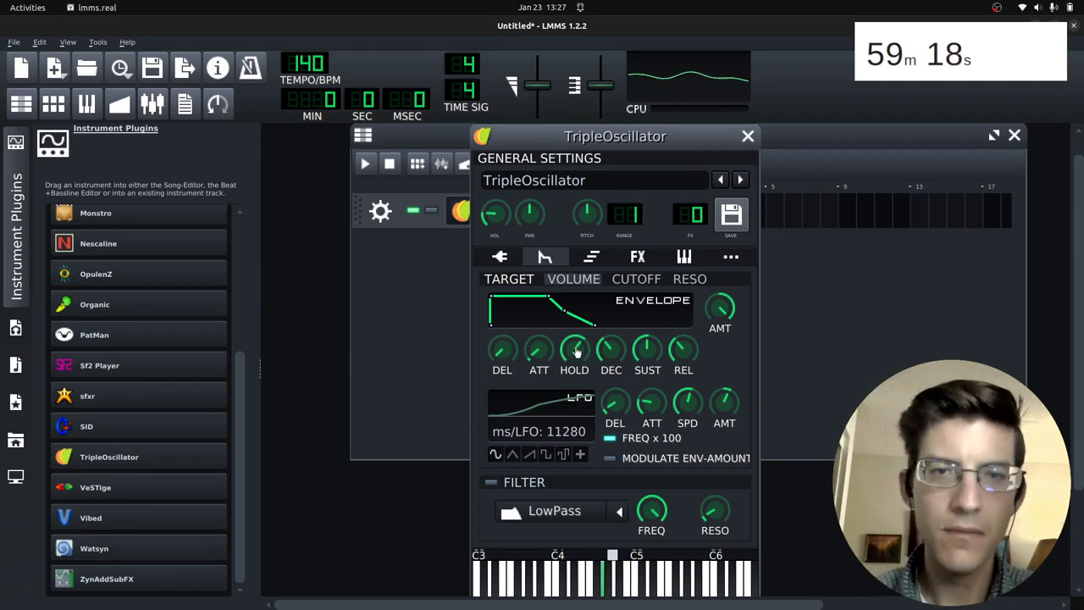
Lengthen the volume envelope's attack slightly and shorten its release
left_click_drag(542, 349, 540, 341)
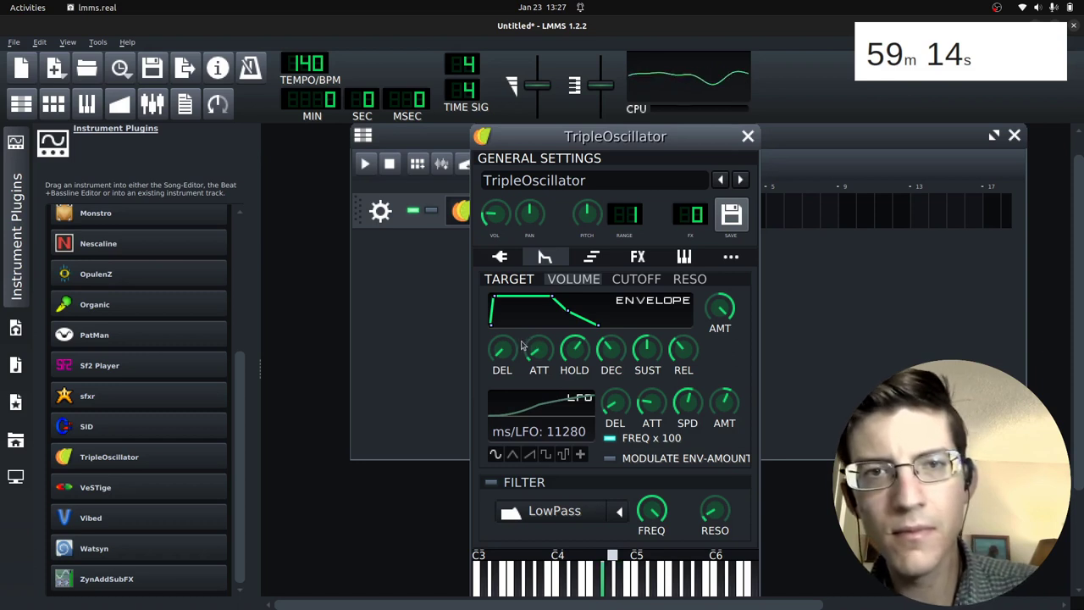
left_click_drag(683, 347, 686, 360)
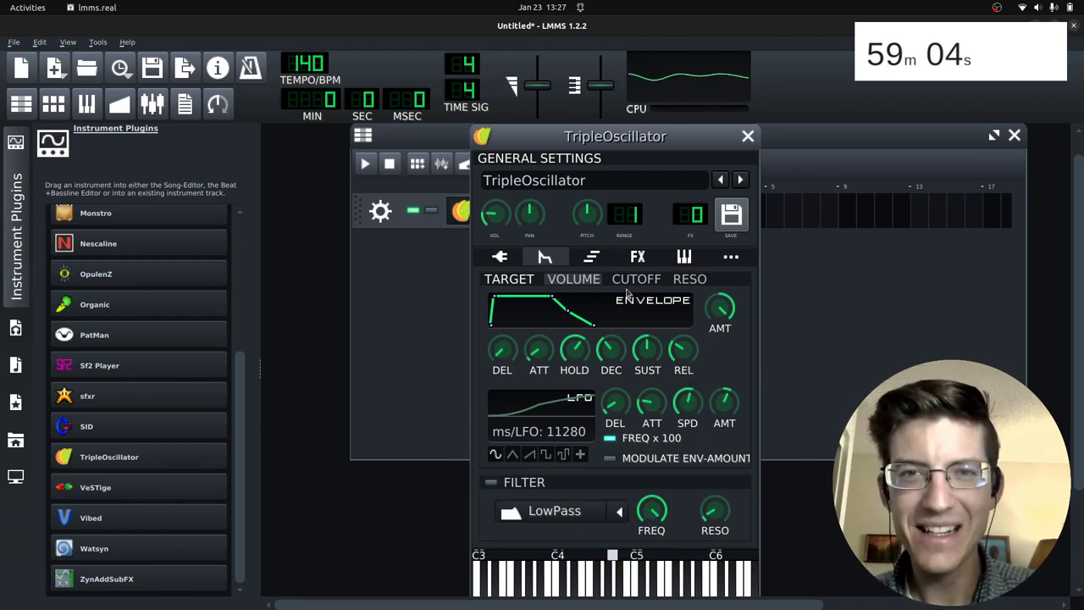
Search the effects for "compress" and add C* Compress - Mono compressor to the TripleOscillator's effects chain
left_click(637, 259)
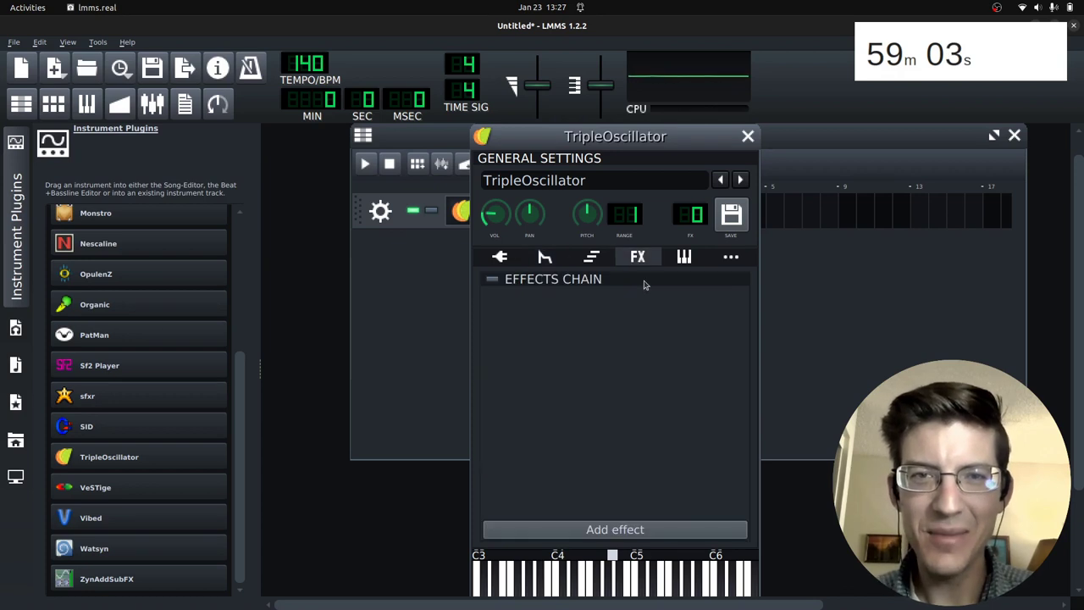
left_click(590, 528)
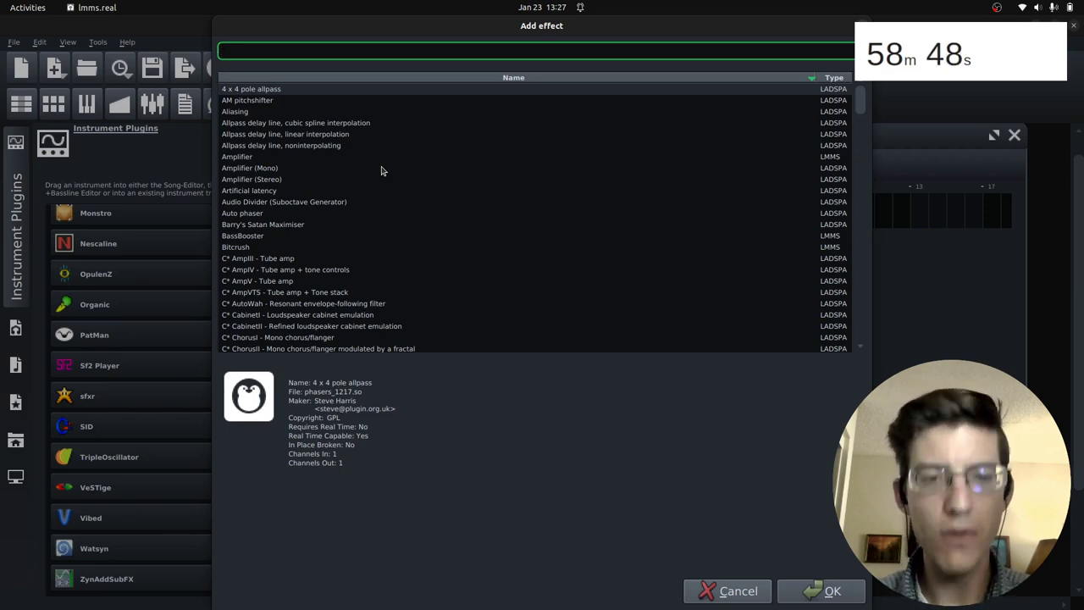
type("compress")
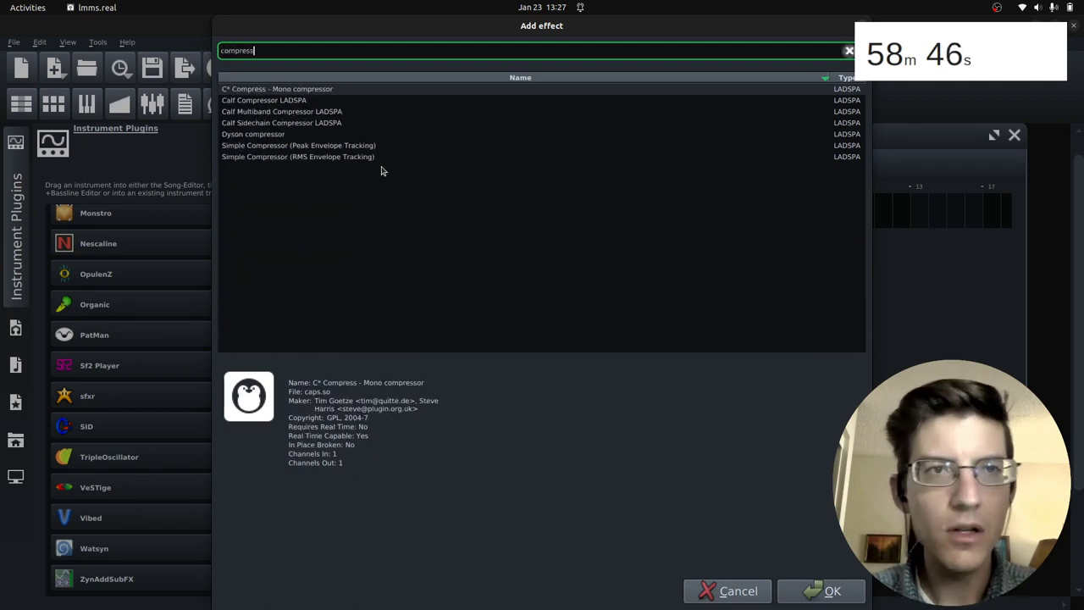
double_click(327, 90)
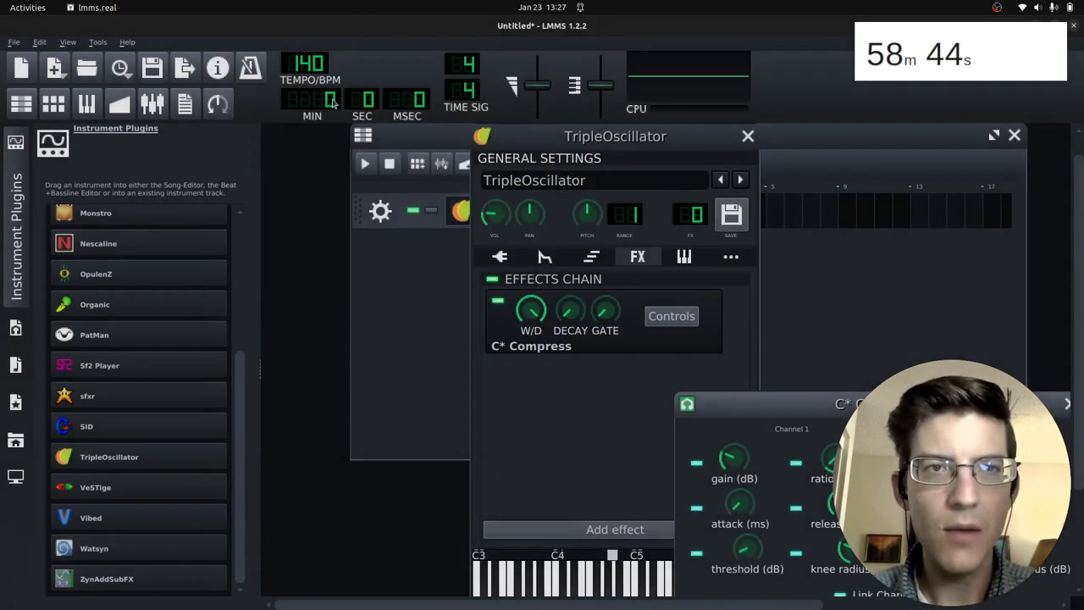
left_click_drag(886, 413, 637, 300)
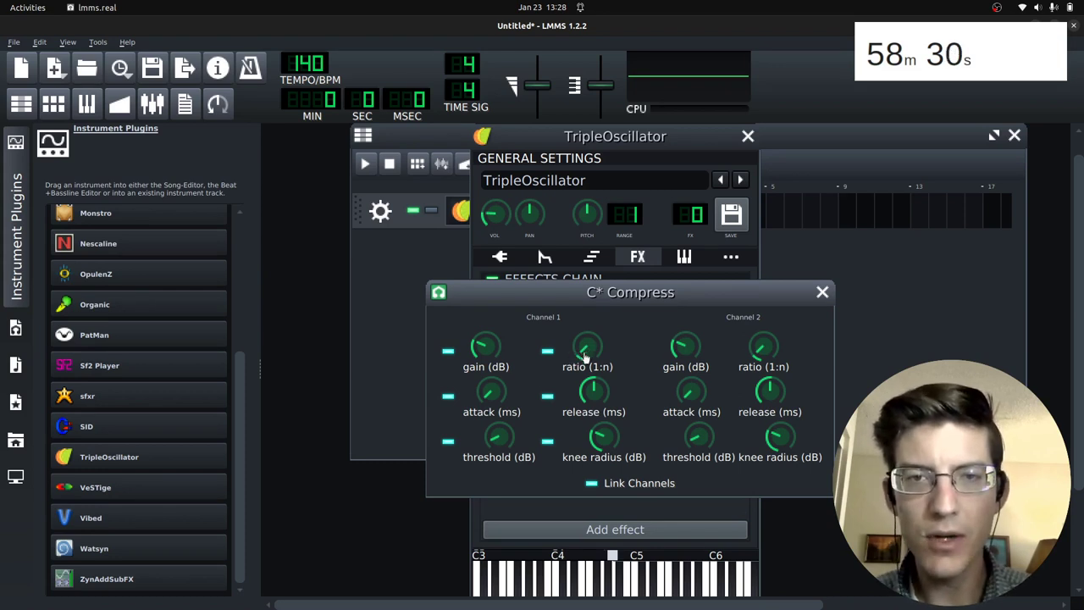
Raise the compressor's threshold slightly and increase its ratio moderately above the minimum
left_click_drag(497, 446, 494, 428)
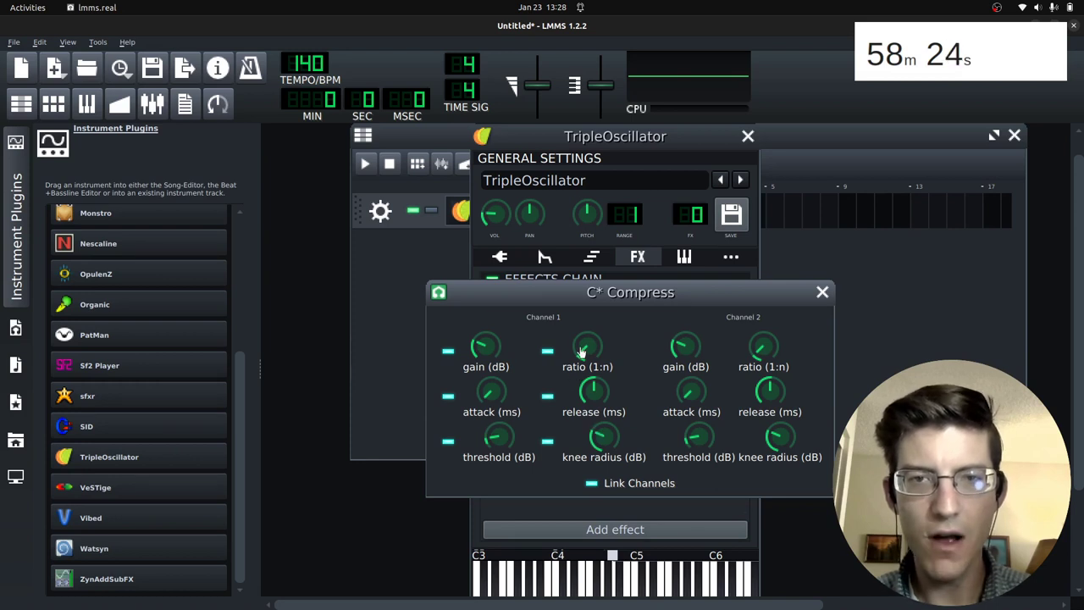
left_click_drag(581, 349, 579, 307)
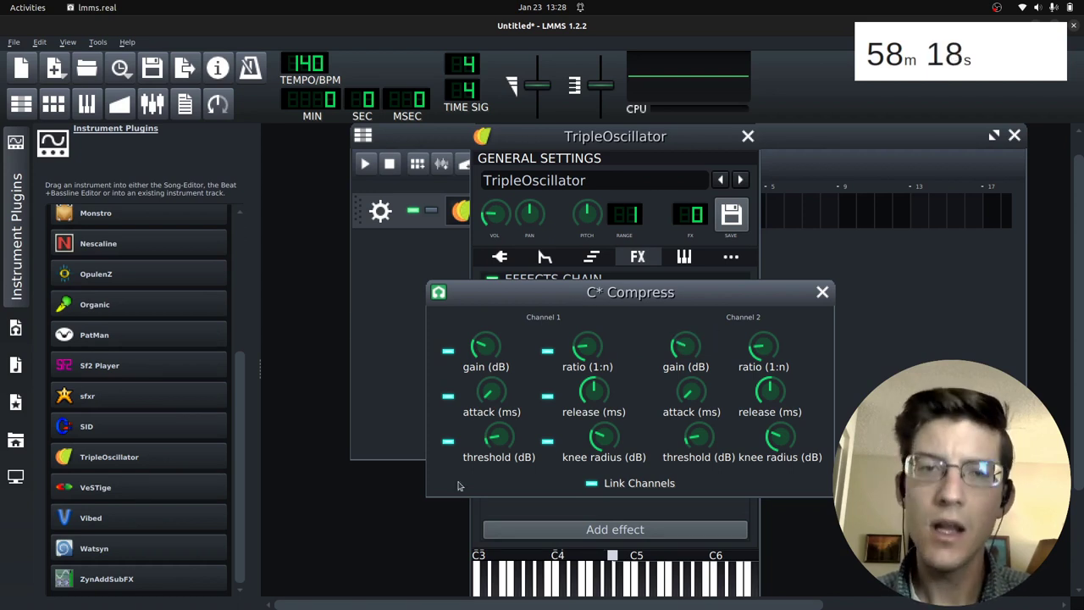
left_click_drag(587, 346, 583, 353)
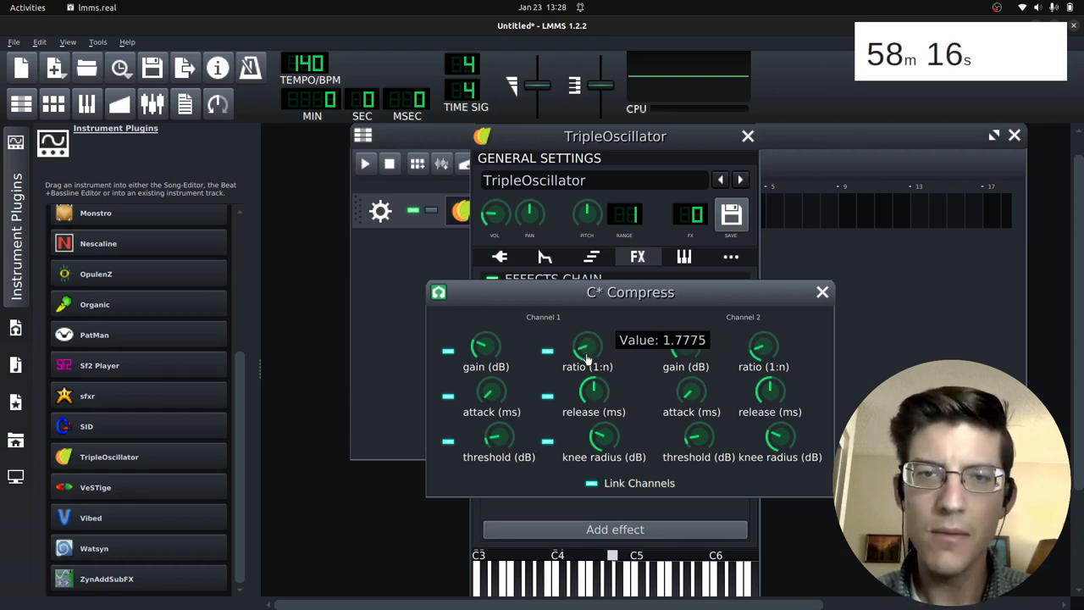
mouse_move(587, 359)
left_mouse_down()
mouse_move(588, 337)
mouse_move(591, 362)
left_mouse_up()
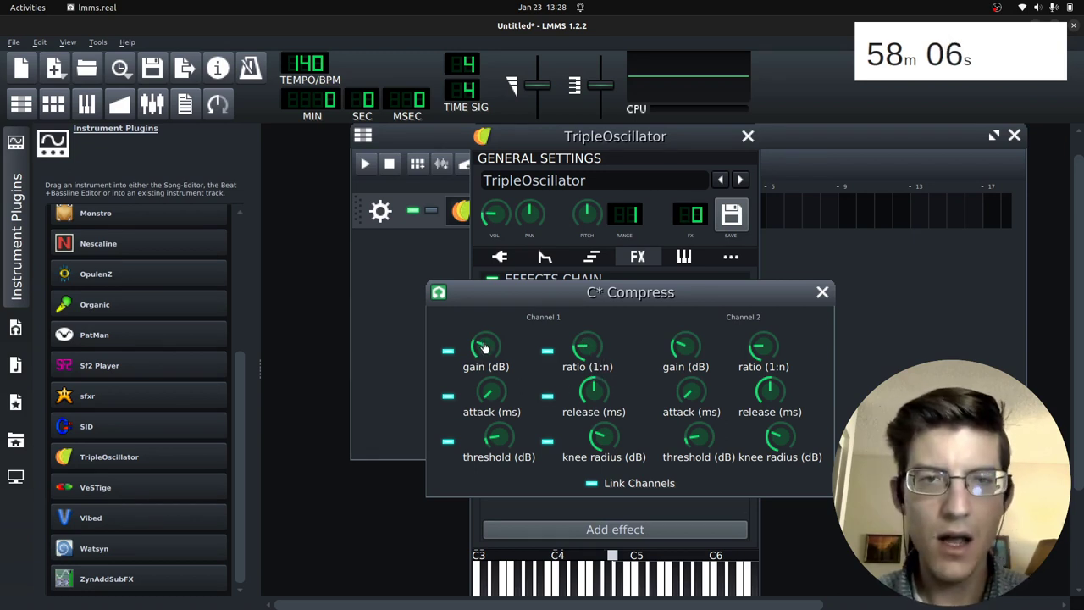
Lower the compressor's gain in small amounts and fine-tune its ratio while playing test notes
left_click_drag(483, 347, 498, 370)
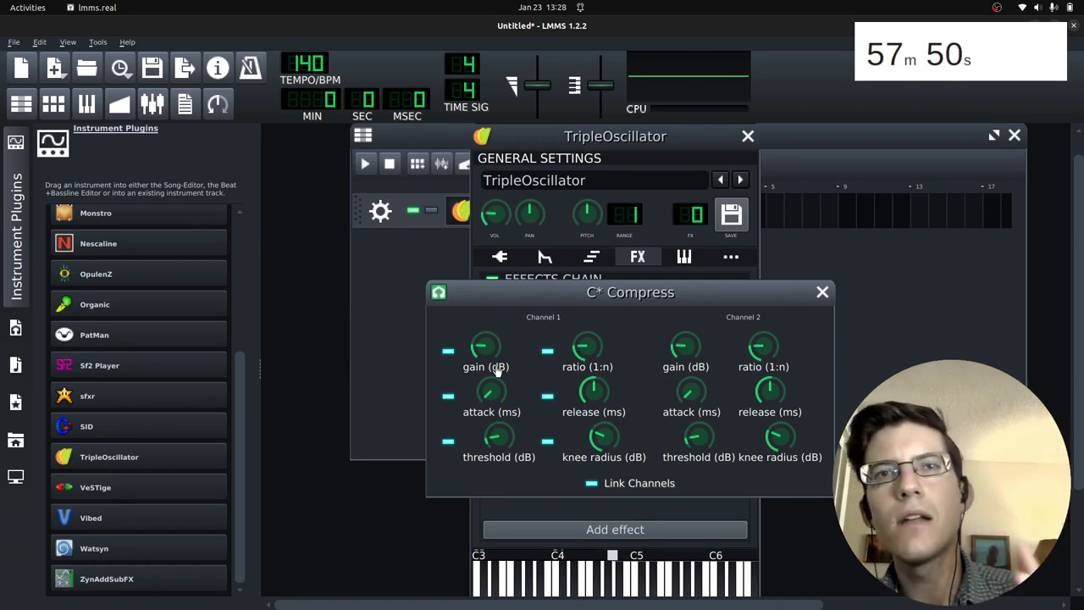
left_click_drag(488, 363, 484, 354)
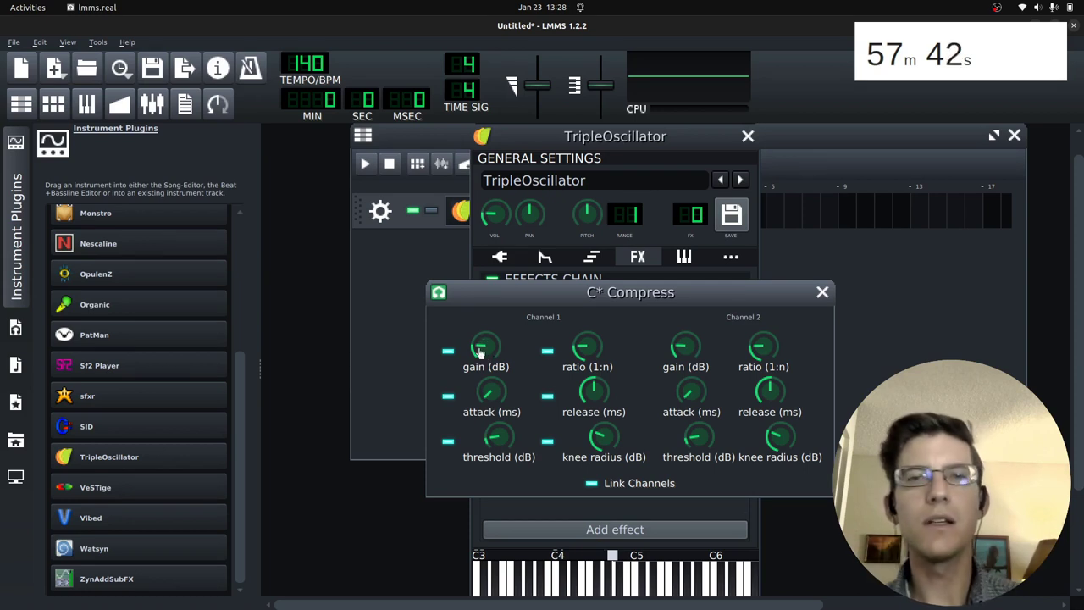
left_click_drag(476, 347, 481, 350)
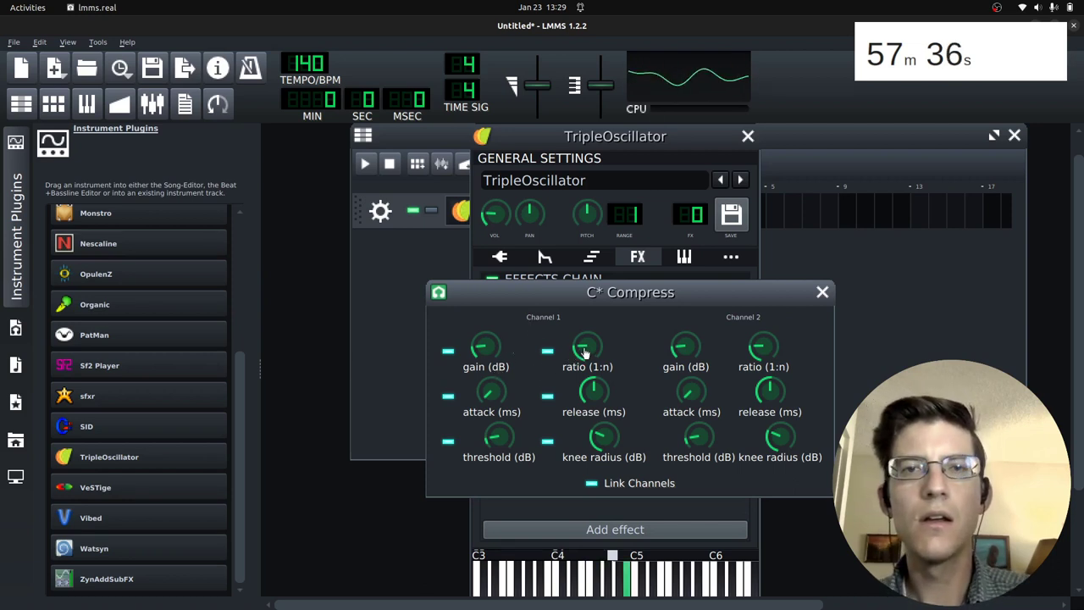
mouse_move(584, 351)
left_mouse_down()
mouse_move(585, 360)
mouse_move(583, 349)
left_mouse_up()
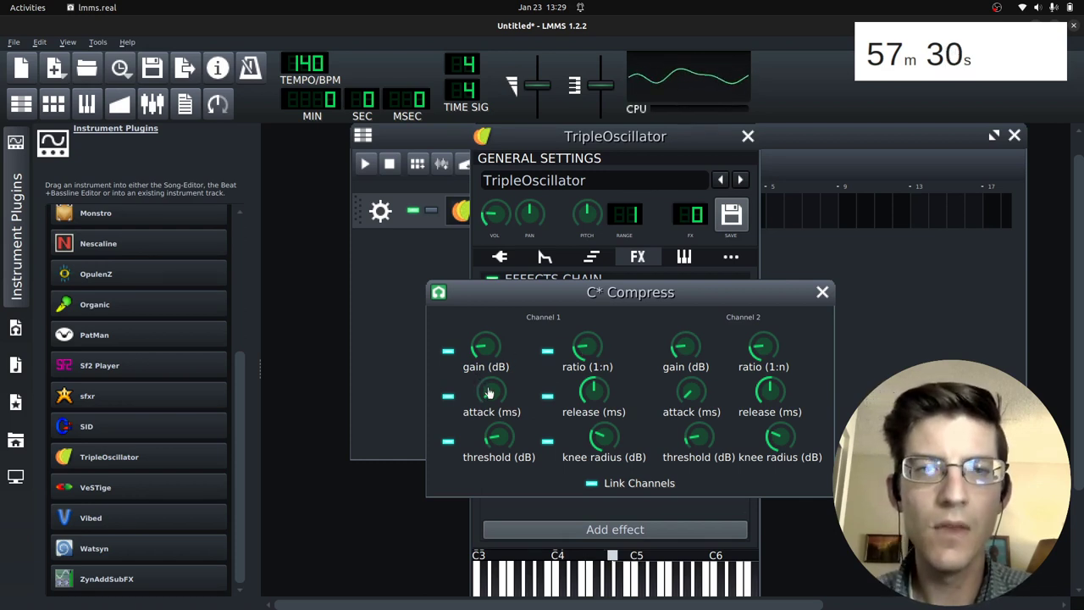
Lengthen the compressor's attack slightly and shorten its release to roughly a fifth of its range
left_click_drag(489, 392, 486, 390)
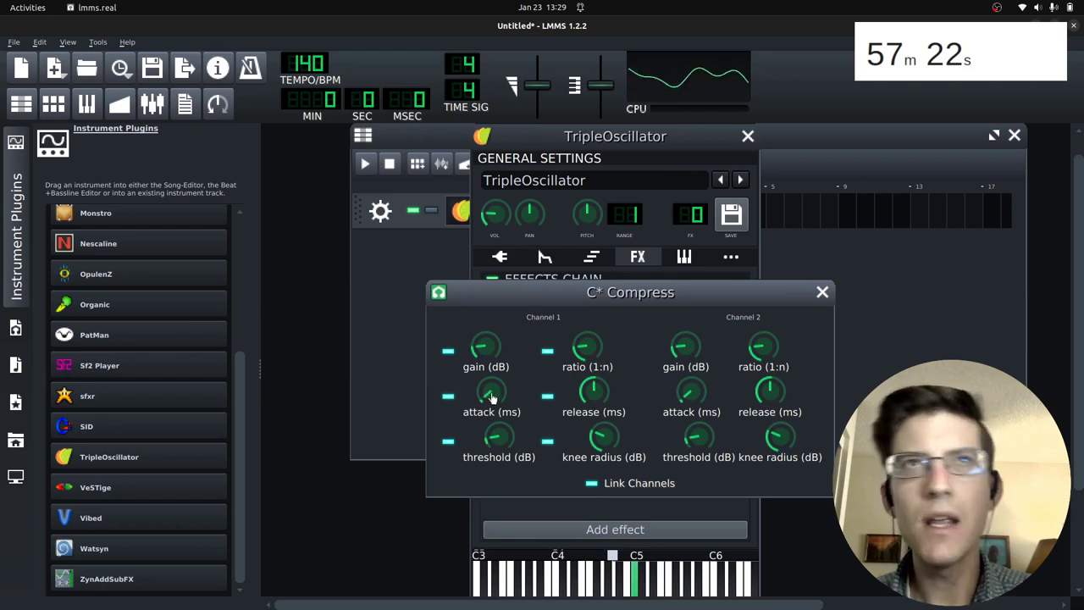
left_click_drag(594, 391, 640, 512)
left_click_drag(593, 404, 595, 400)
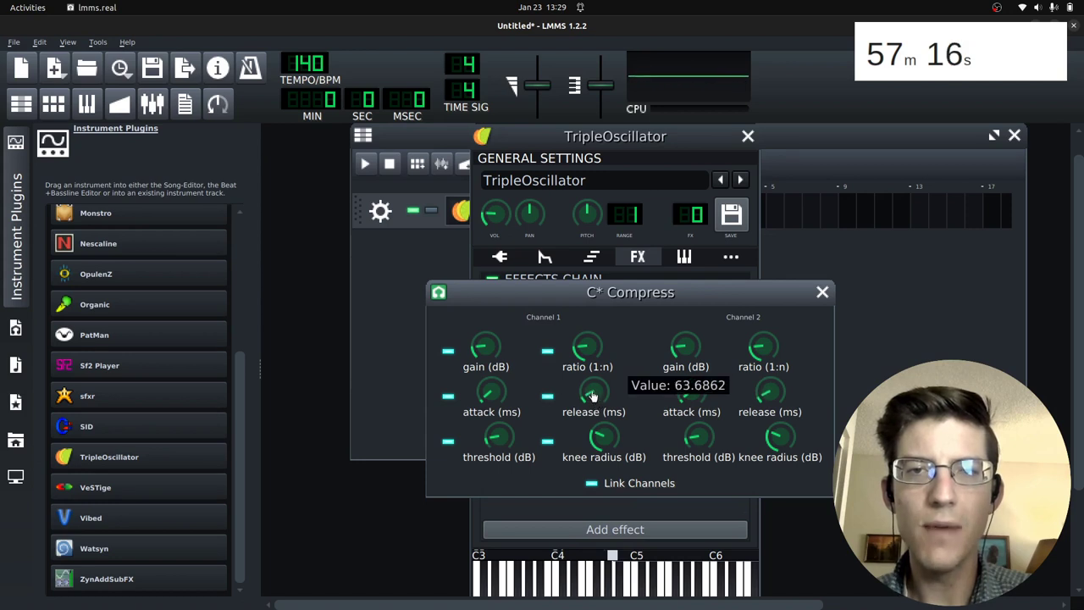
scroll(593, 392, "up", 2)
scroll(593, 391, "up", 5)
scroll(593, 391, "down", 1)
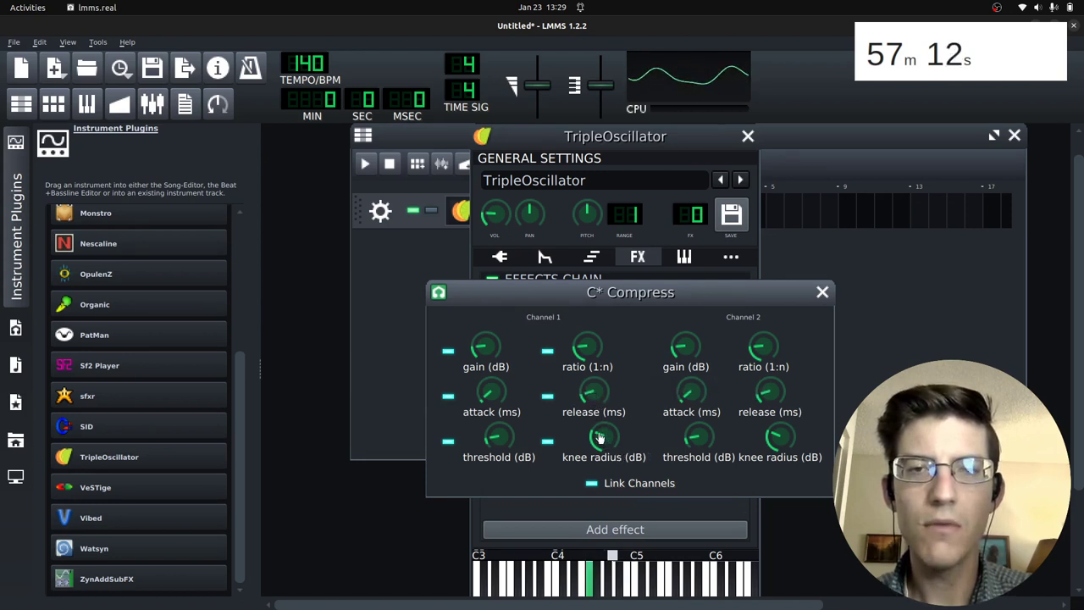
Reduce the compressor's knee radius and close its controls
left_click_drag(599, 438, 614, 460)
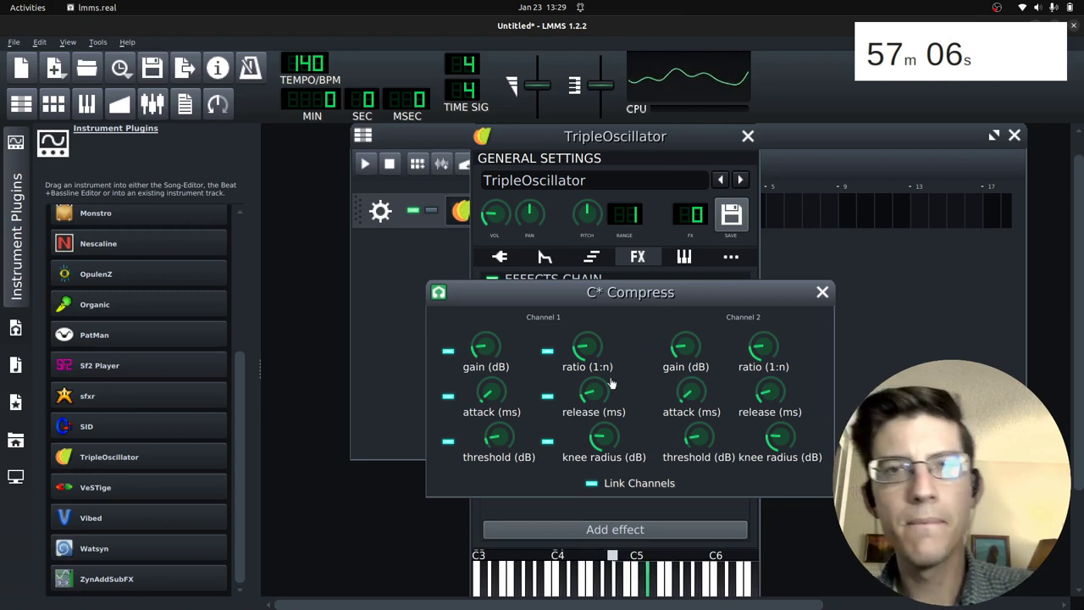
left_click(822, 293)
Shape the resonance envelope with full modulation amount, a lower sustain and a longer decay
left_click(545, 258)
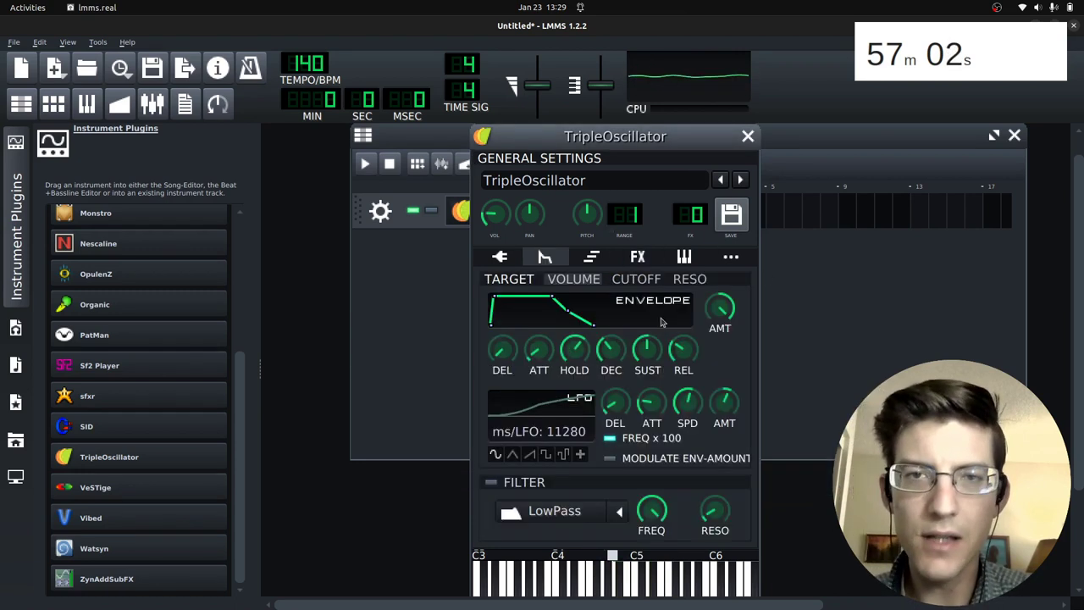
left_click(680, 278)
left_click_drag(719, 307, 714, 280)
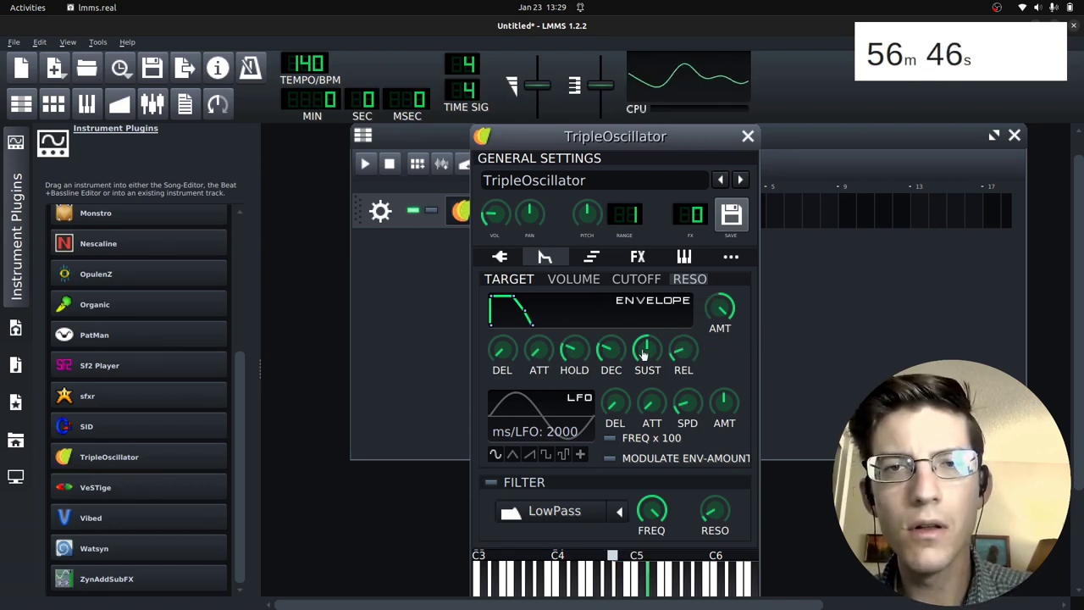
left_click_drag(644, 355, 658, 400)
left_click_drag(606, 353, 549, 351)
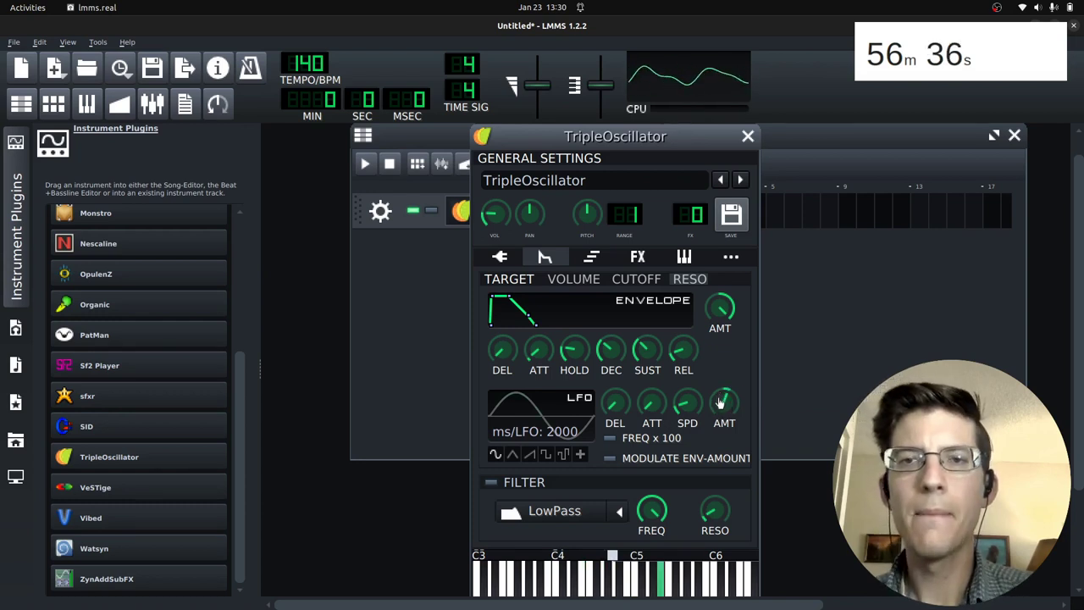
Enable FREQ x 100 for the resonance LFO and set its speed to 10720 ms/LFO
left_click(610, 438)
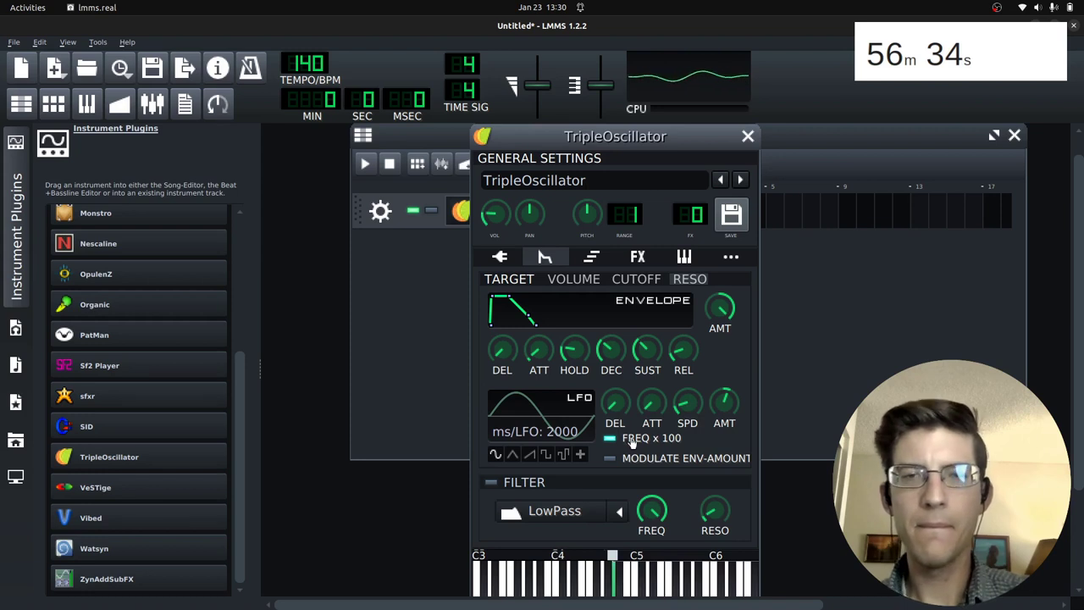
left_click_drag(687, 403, 693, 305)
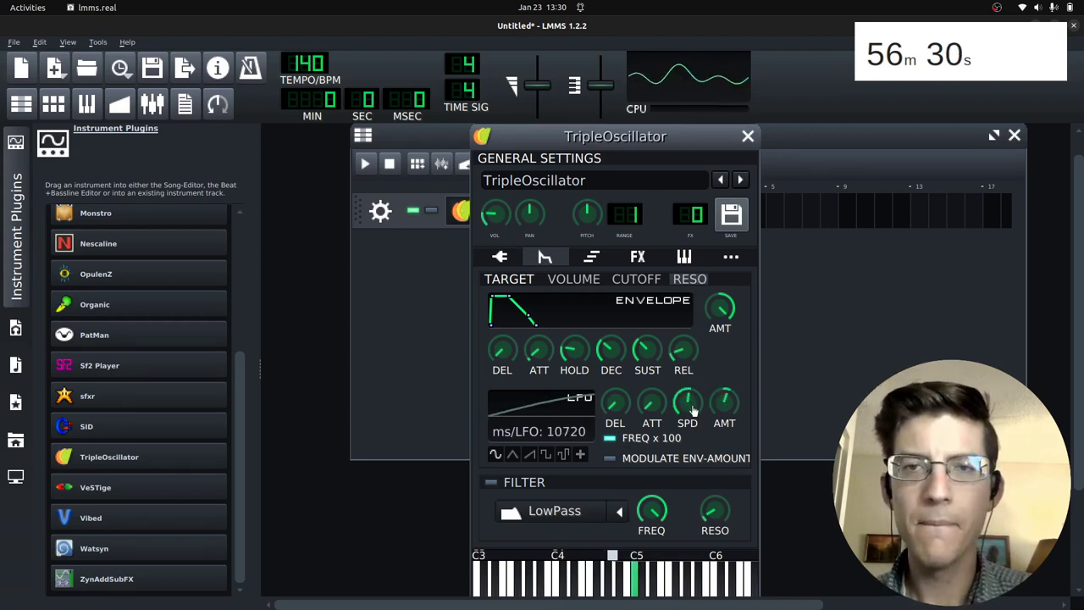
left_click(638, 258)
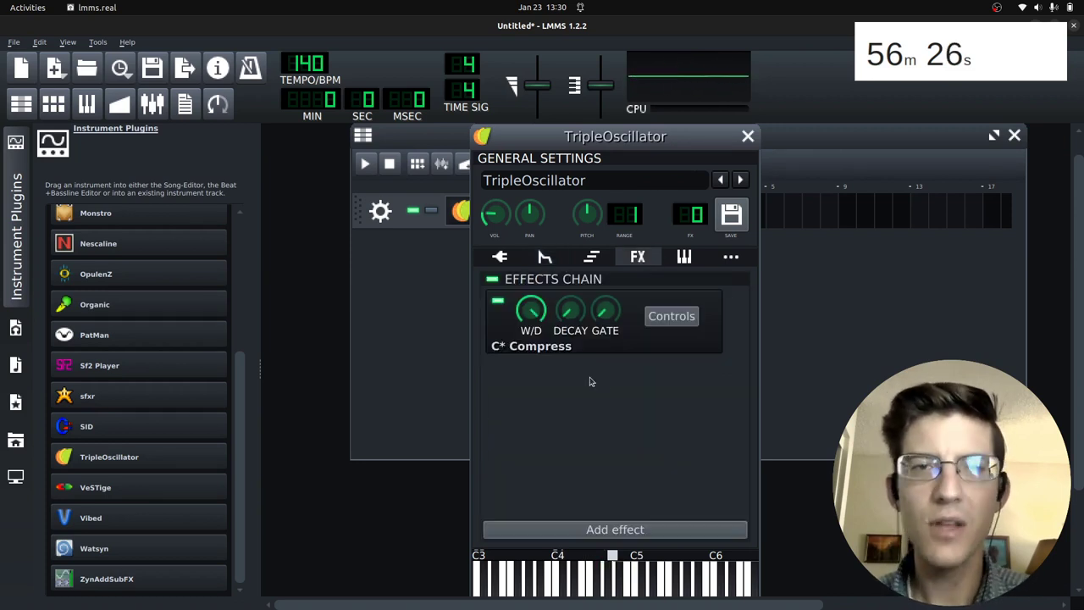
left_click(546, 259)
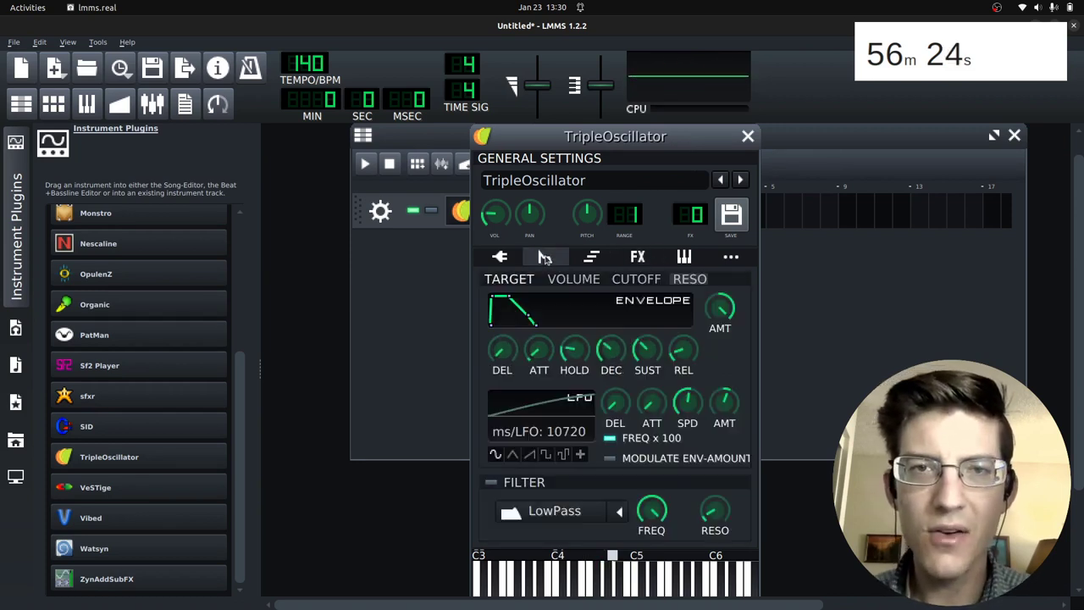
left_click_drag(680, 352, 681, 352)
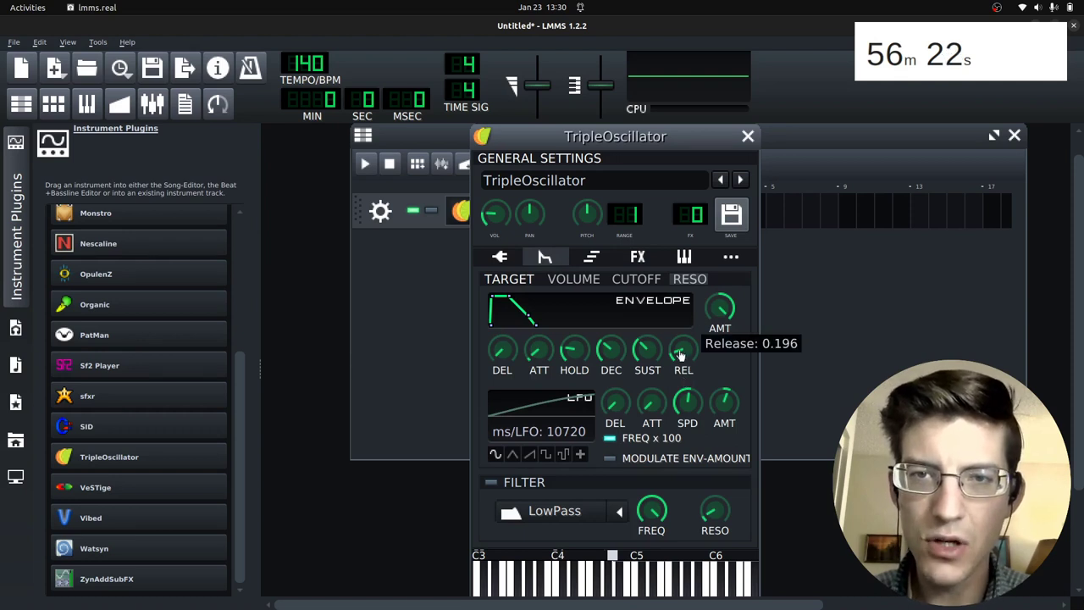
Lower the volume LFO's modulation amount slightly and play a series of test notes
left_click(574, 279)
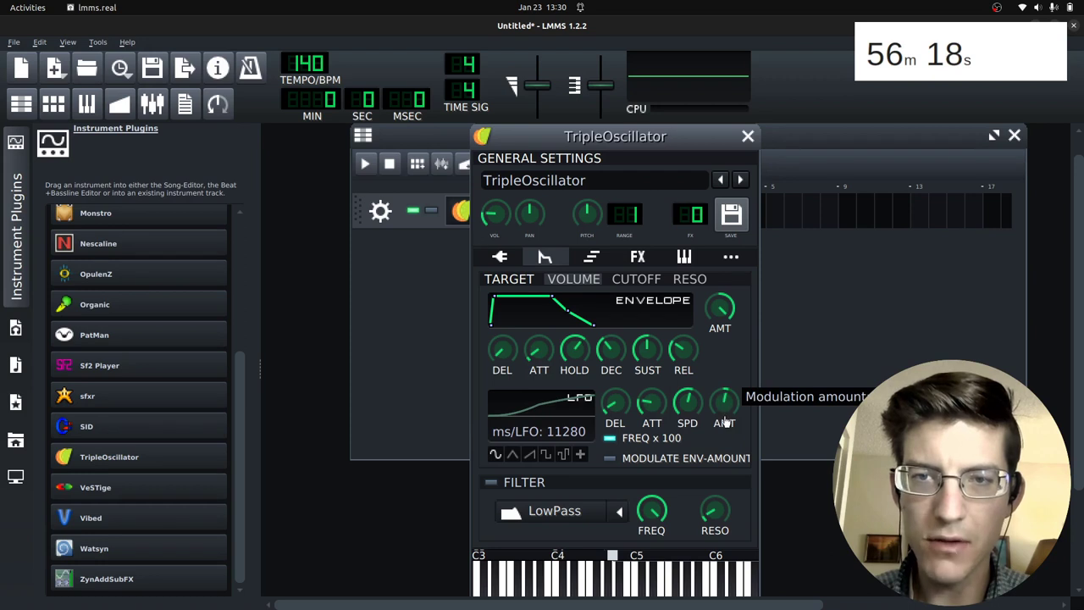
key("r")
key("i")
key("i")
key("6")
key("6")
key("i")
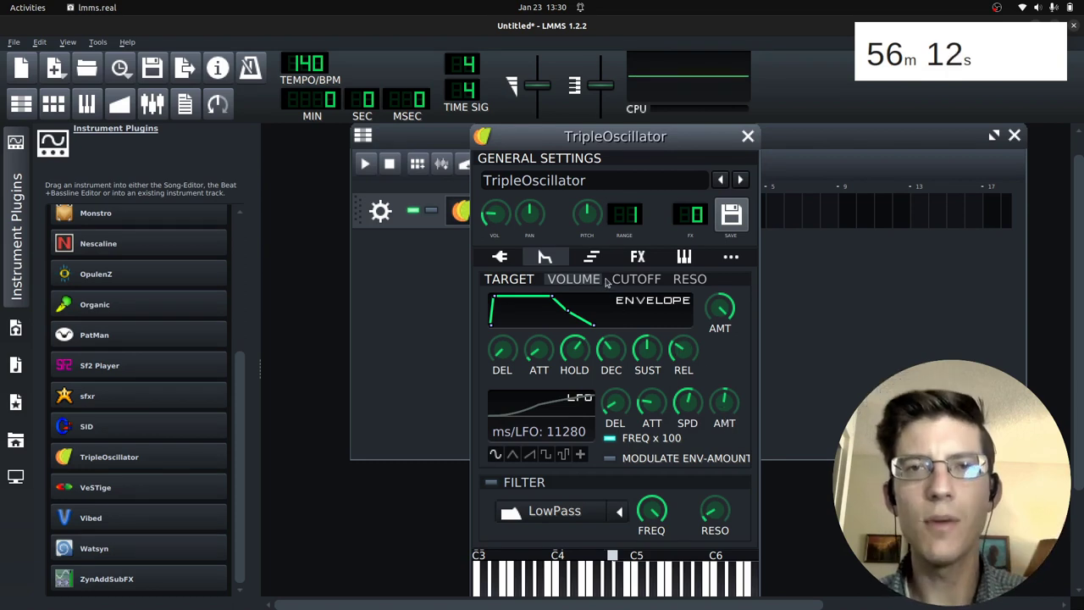
Add the C* Plate2x2 plate reverb to the effects chain and move its controls beside the instrument window
left_click(642, 261)
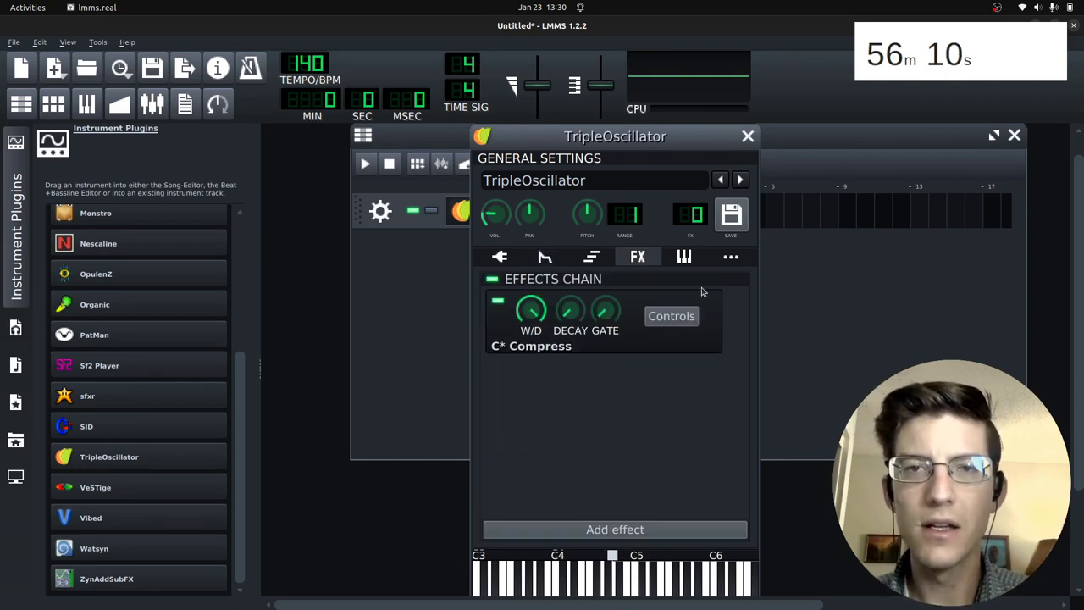
left_click(661, 530)
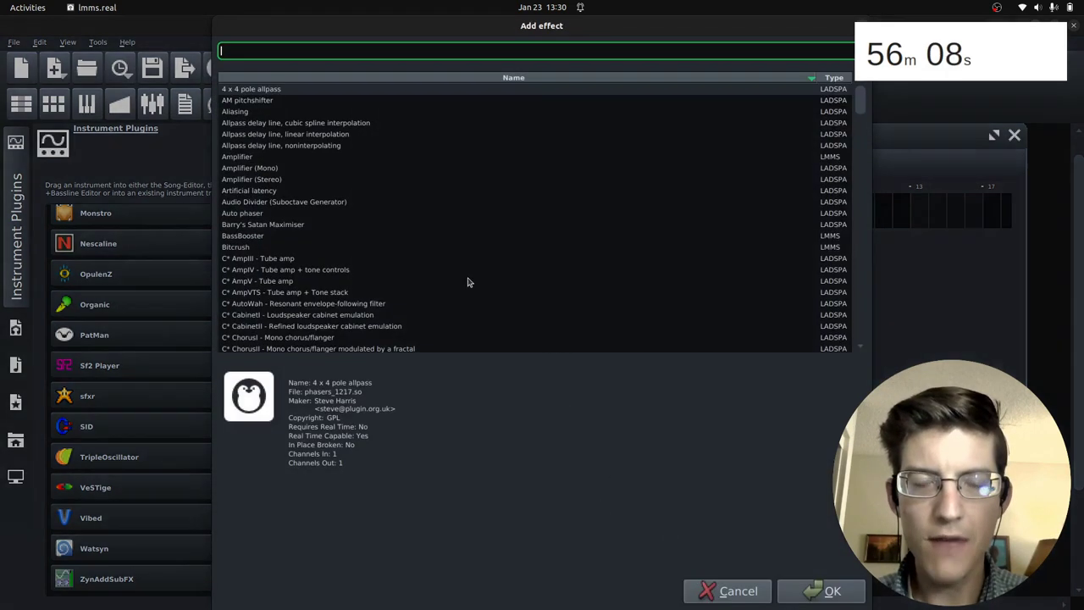
type("rev")
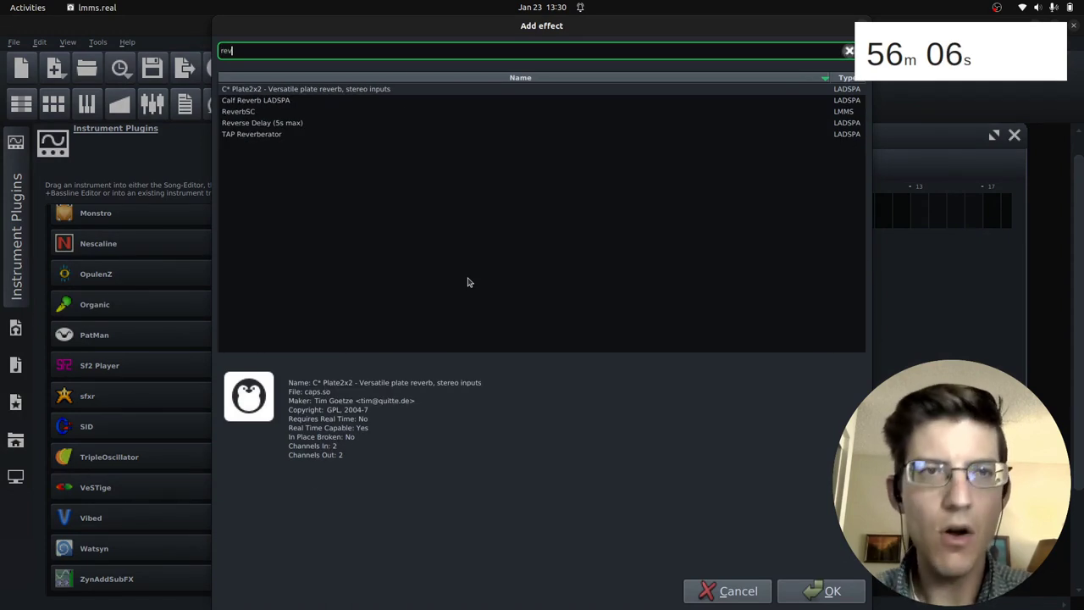
double_click(352, 89)
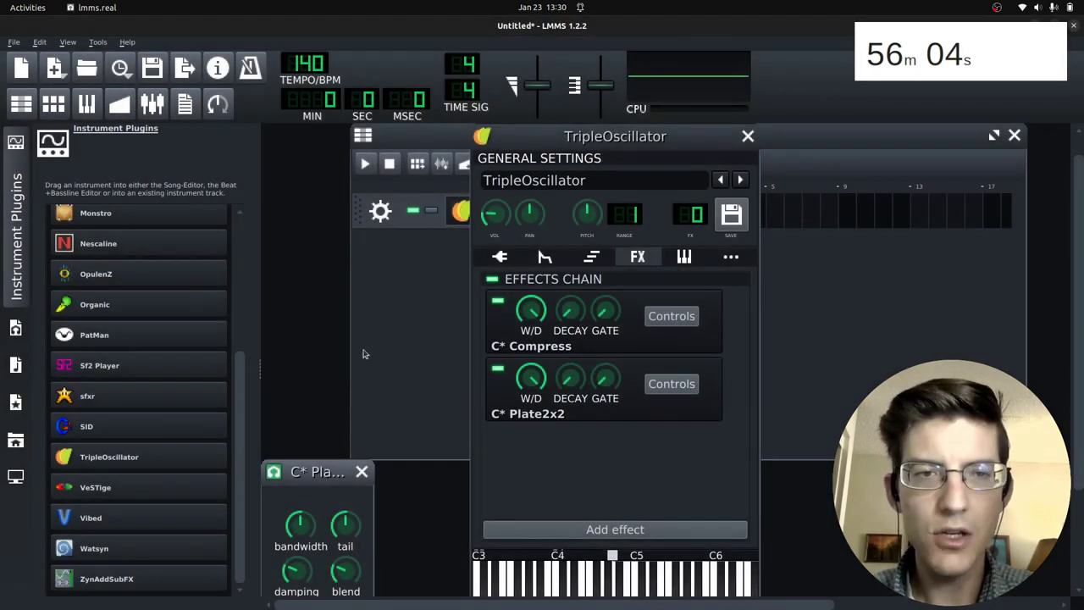
left_click_drag(310, 474, 334, 217)
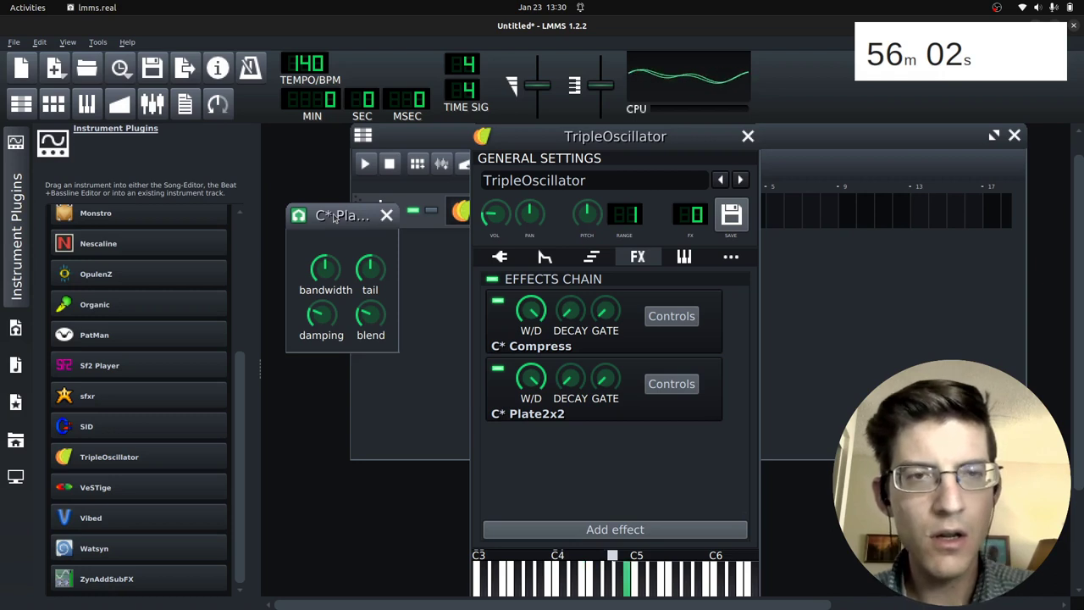
Lower the plate reverb's blend, bandwidth, tail and damping
mouse_move(376, 336)
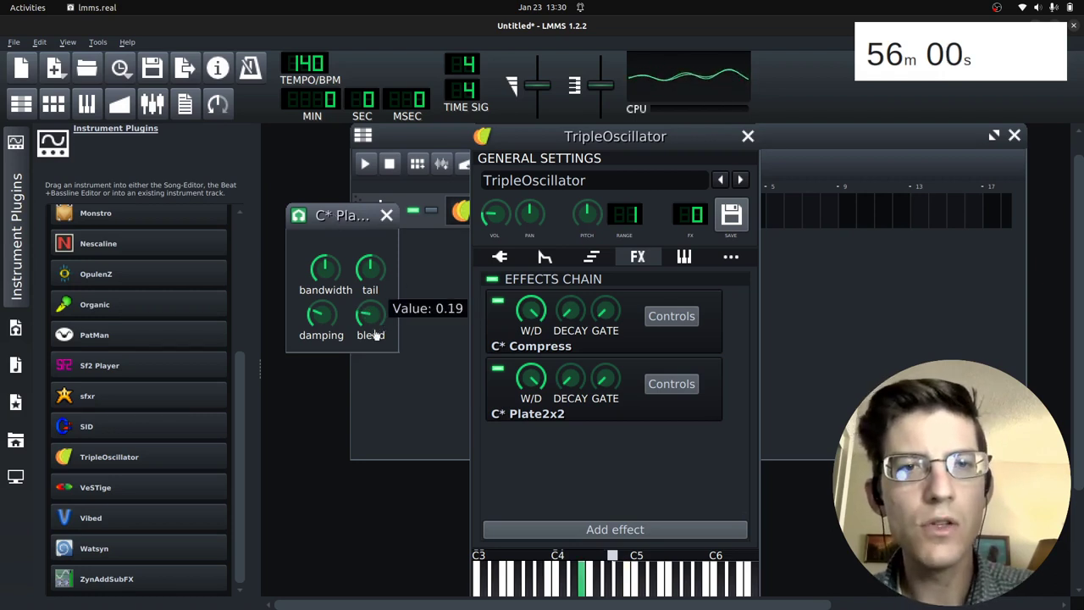
left_click_drag(377, 336, 378, 338)
left_click_drag(327, 267, 370, 329)
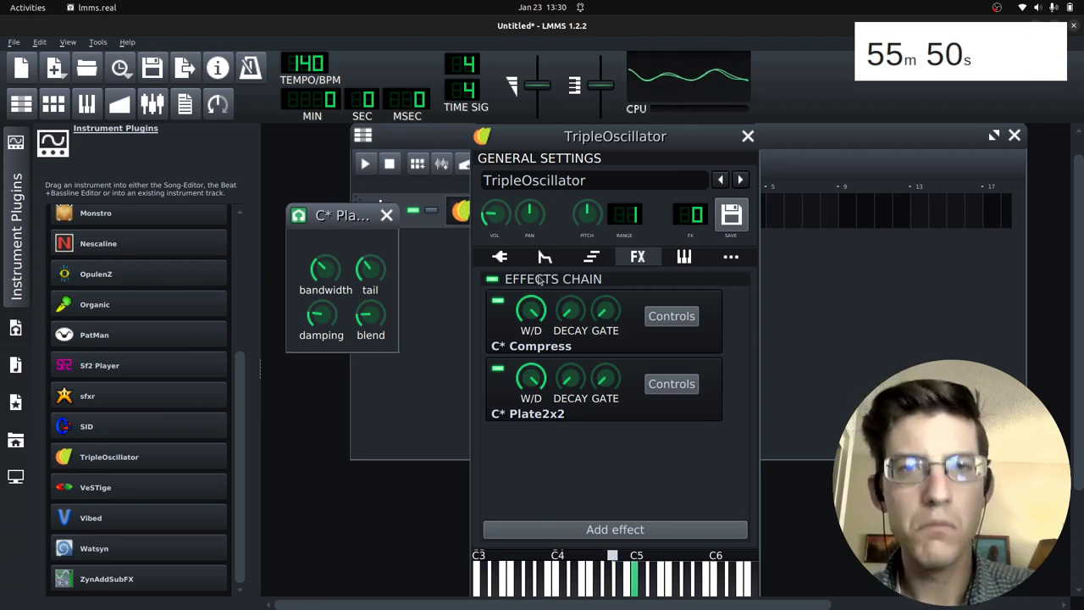
Readjust OSC2's coarse detuning and volume with test notes, and close the plate reverb's controls
left_click(499, 256)
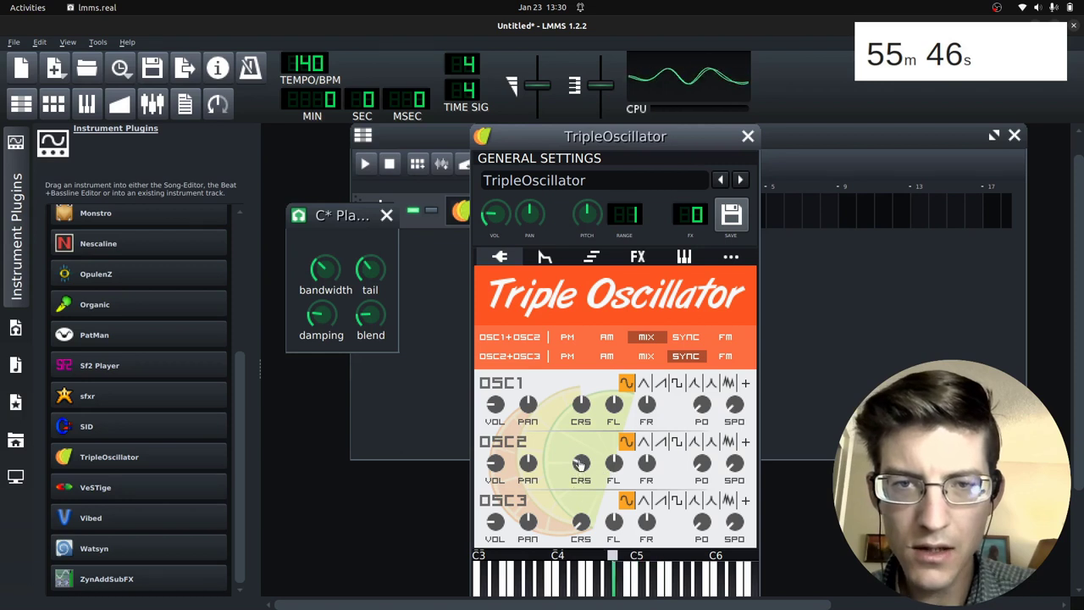
left_click_drag(581, 465, 576, 391)
left_click_drag(495, 464, 503, 481)
left_click_drag(581, 464, 580, 526)
key("p")
key("y")
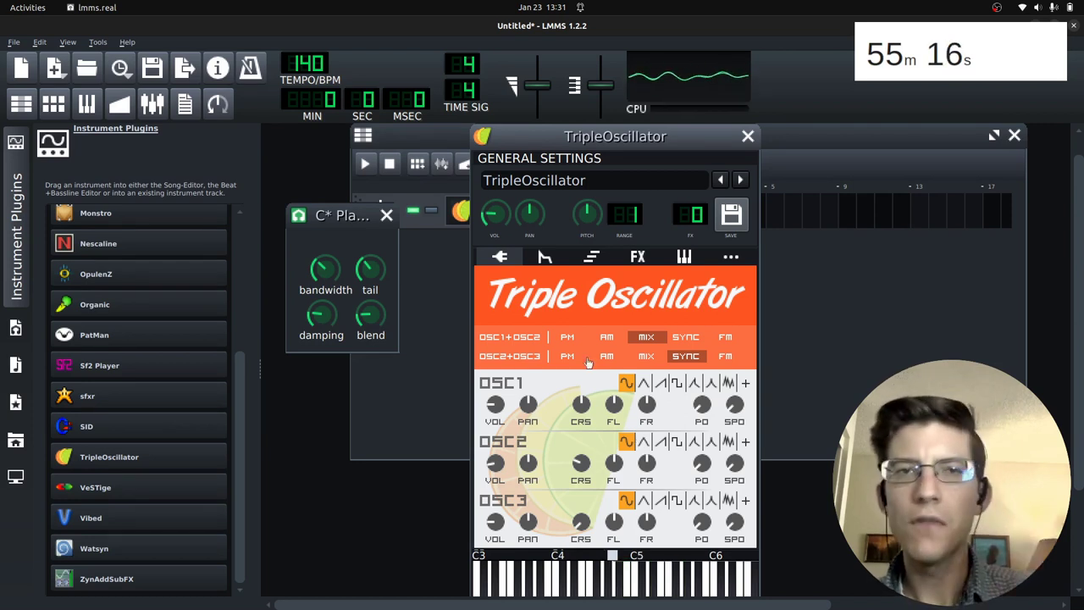
left_click(387, 214)
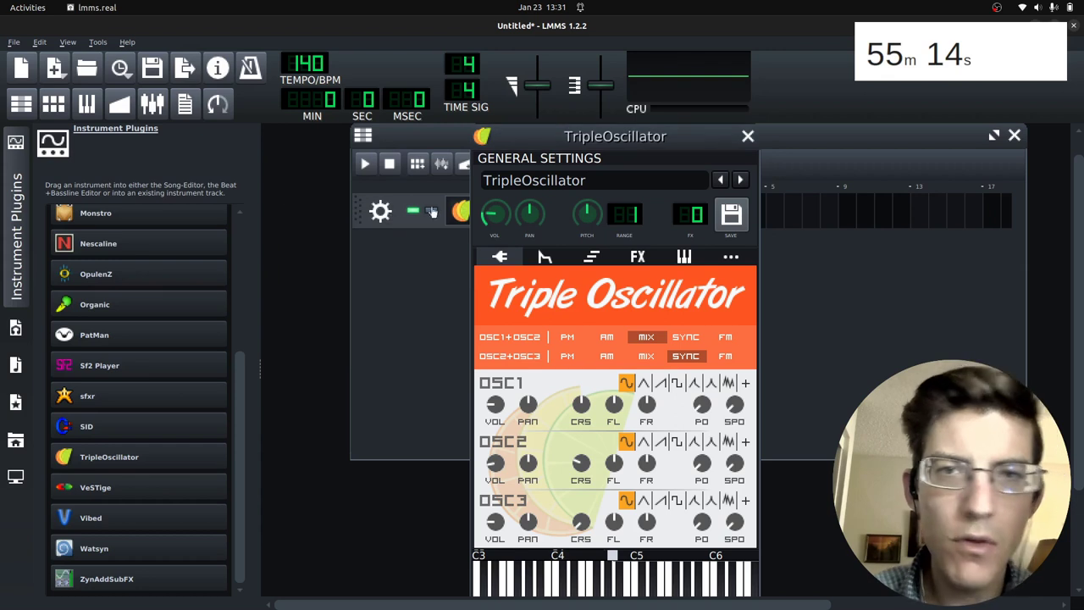
Play test notes and lengthen the release of the cutoff envelope
left_click(545, 257)
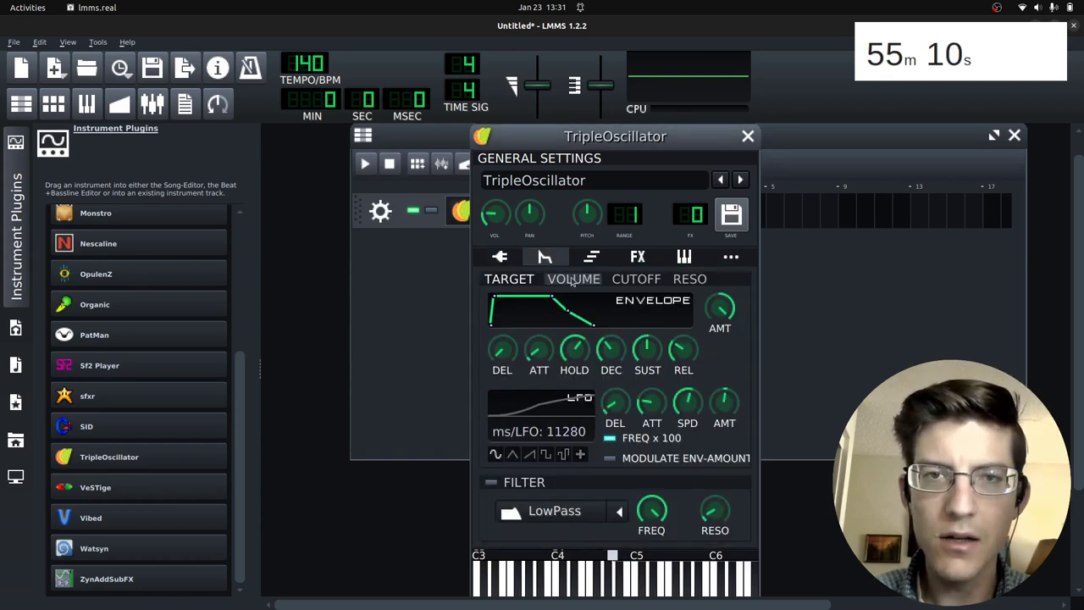
left_click(690, 284)
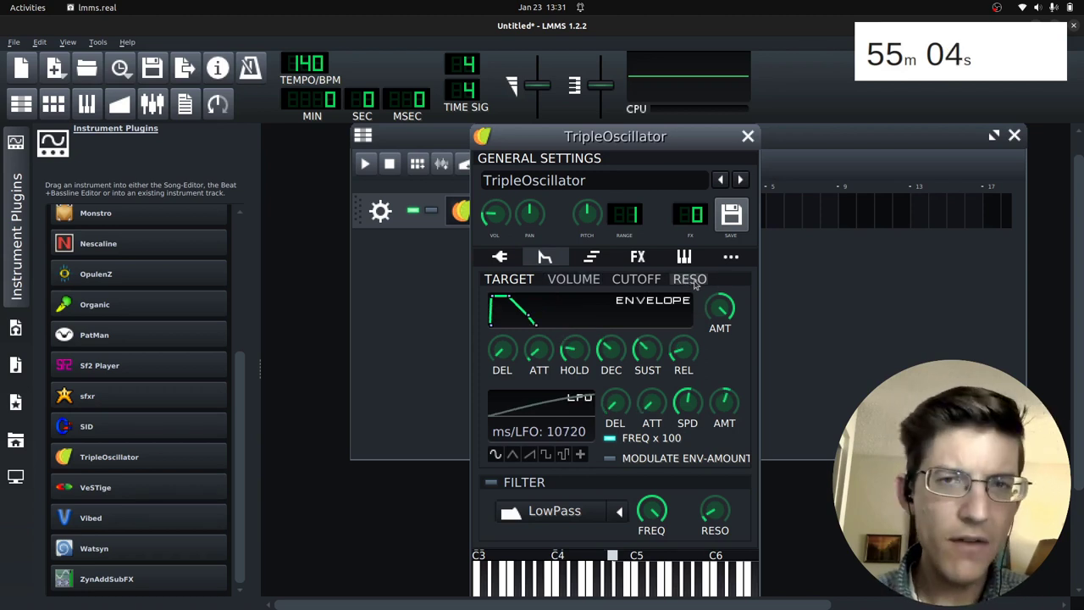
left_click(571, 281)
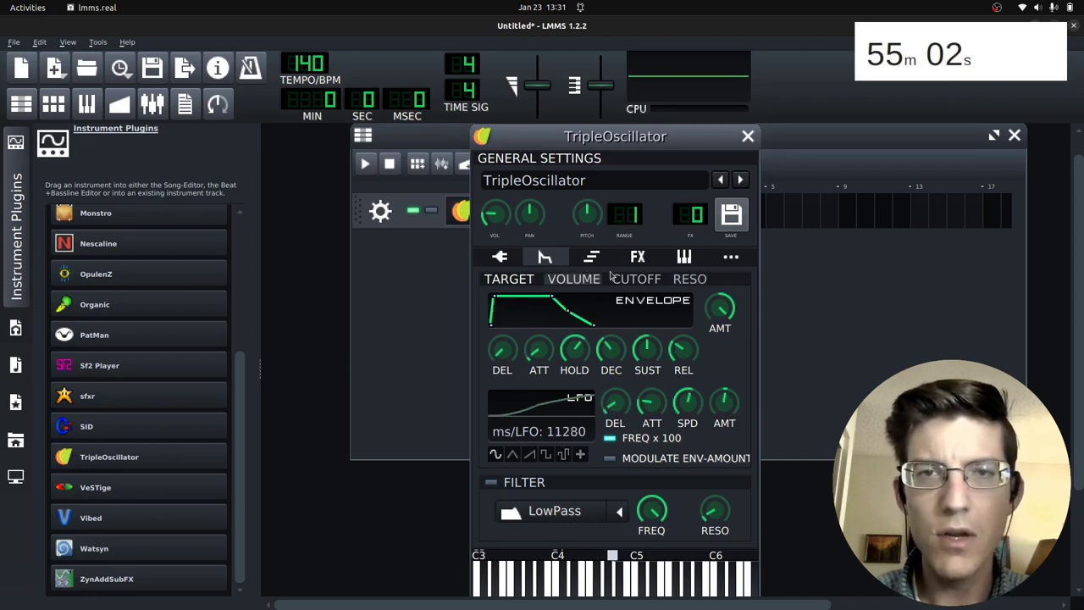
left_click(618, 281)
left_click(698, 285)
left_click(585, 284)
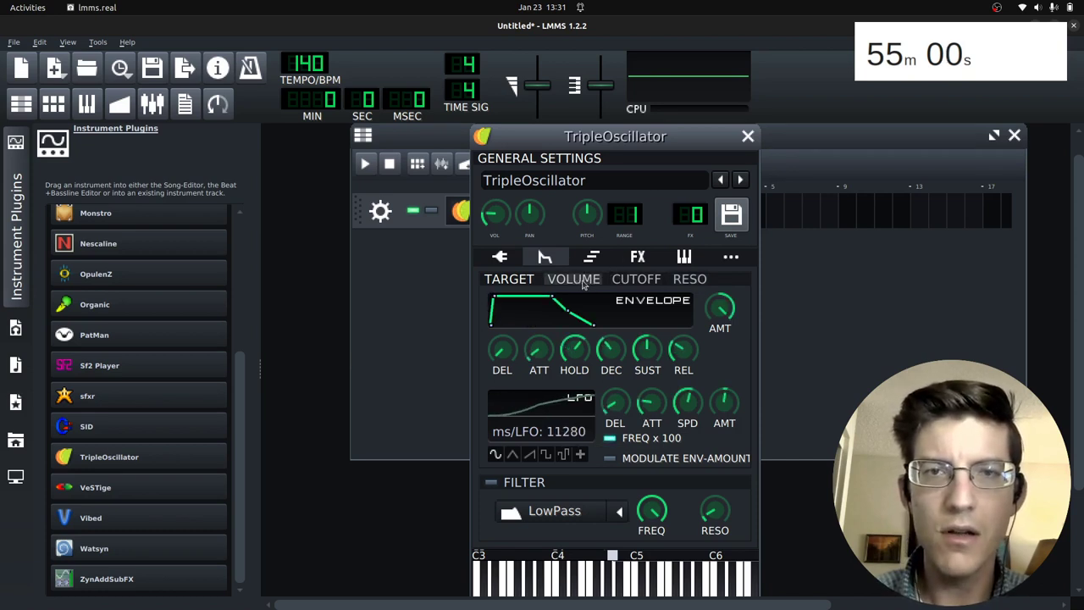
left_click(647, 282)
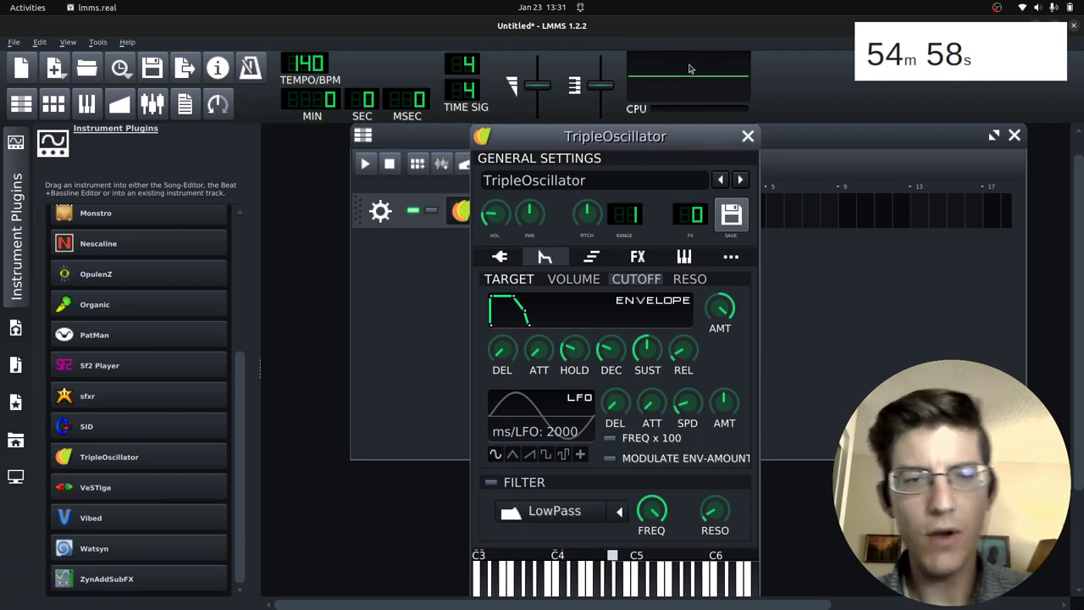
key("i")
key("y")
key("e")
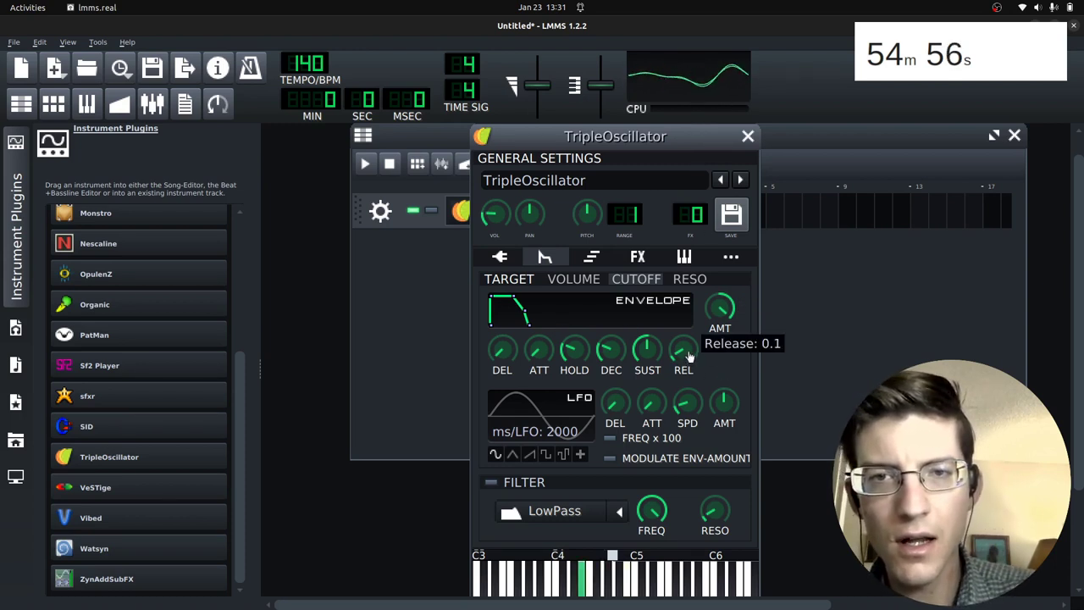
left_click_drag(684, 349, 668, 261)
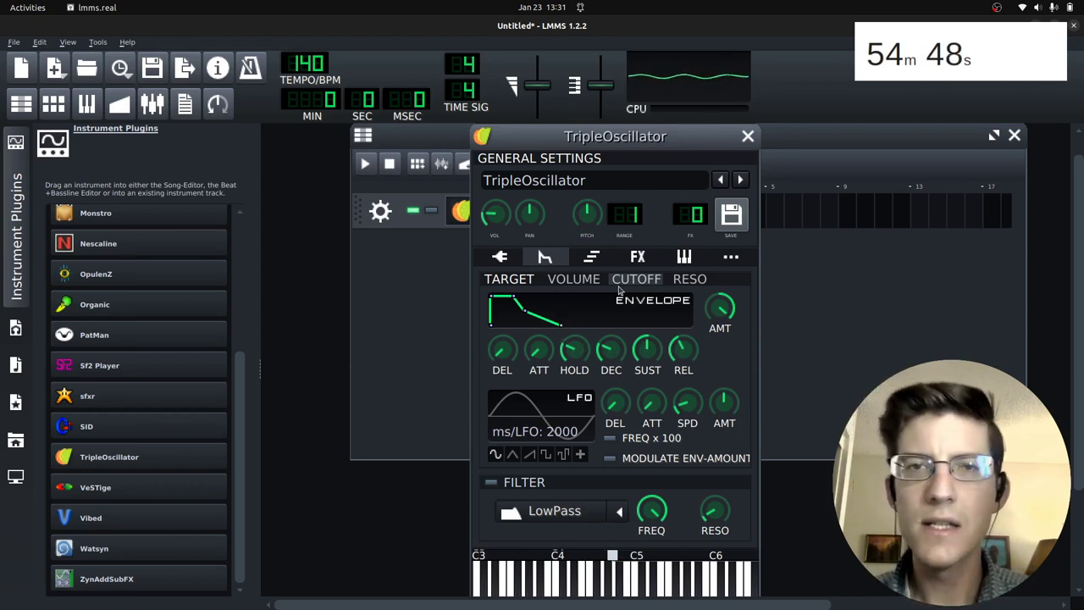
left_click(638, 256)
left_click(549, 257)
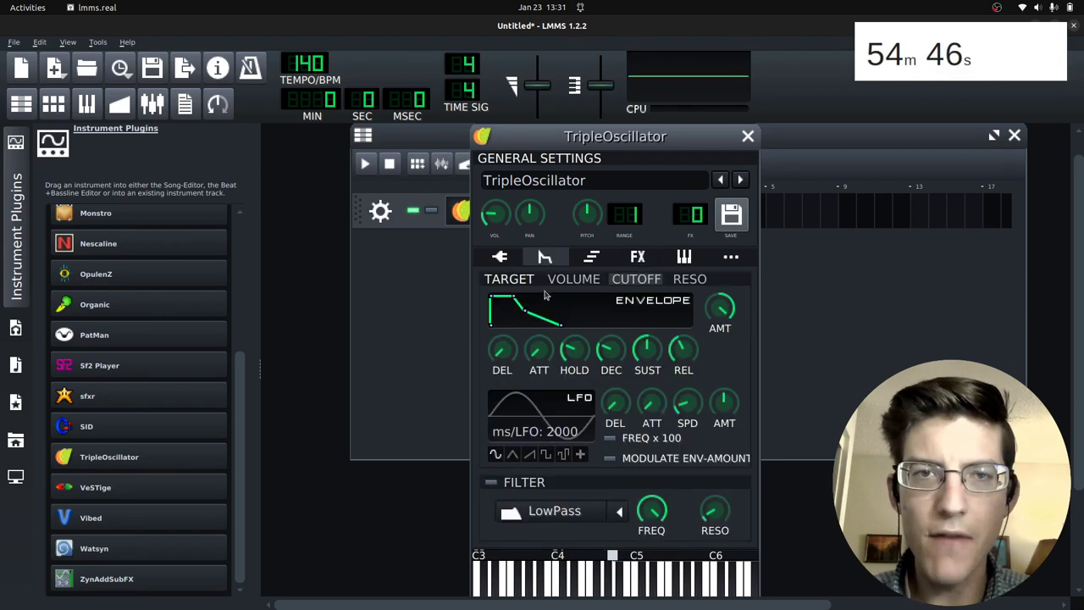
left_click(635, 259)
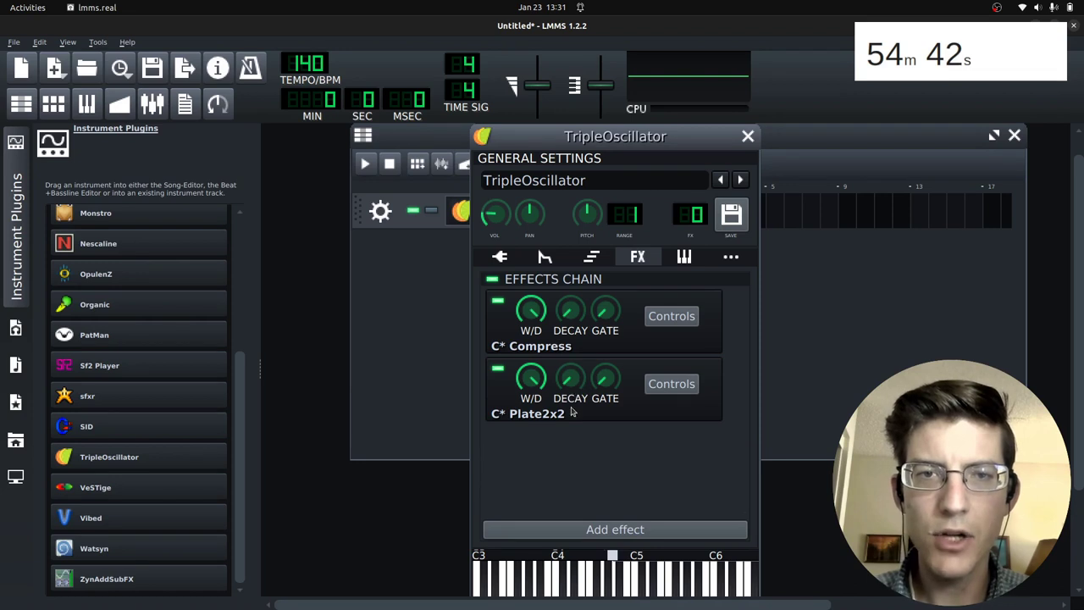
left_click(502, 258)
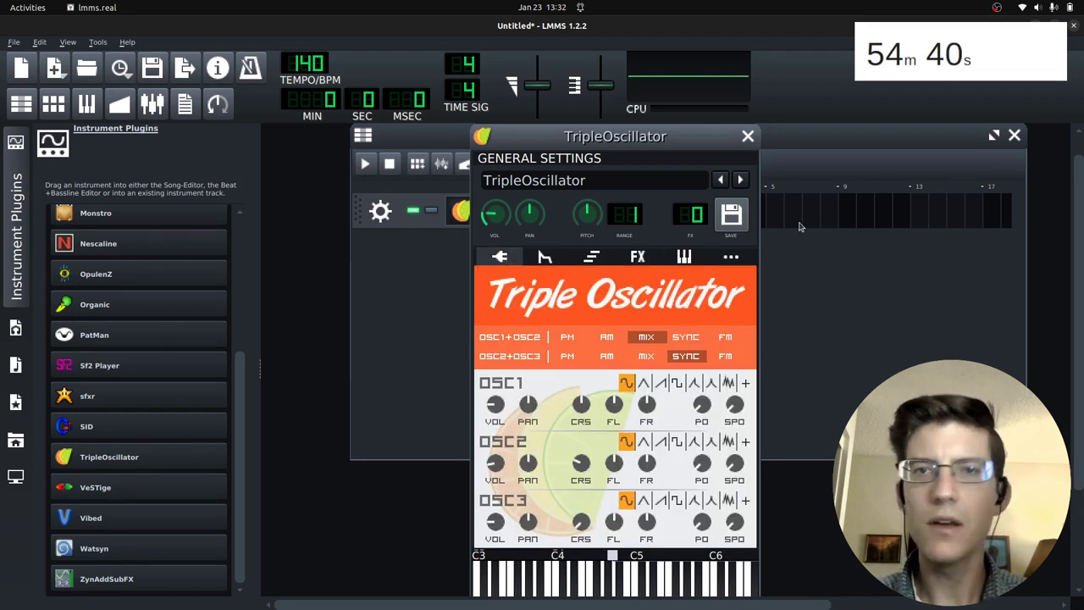
Rename the TripleOscillator instrument as MinorArp
left_click_drag(600, 181, 403, 144)
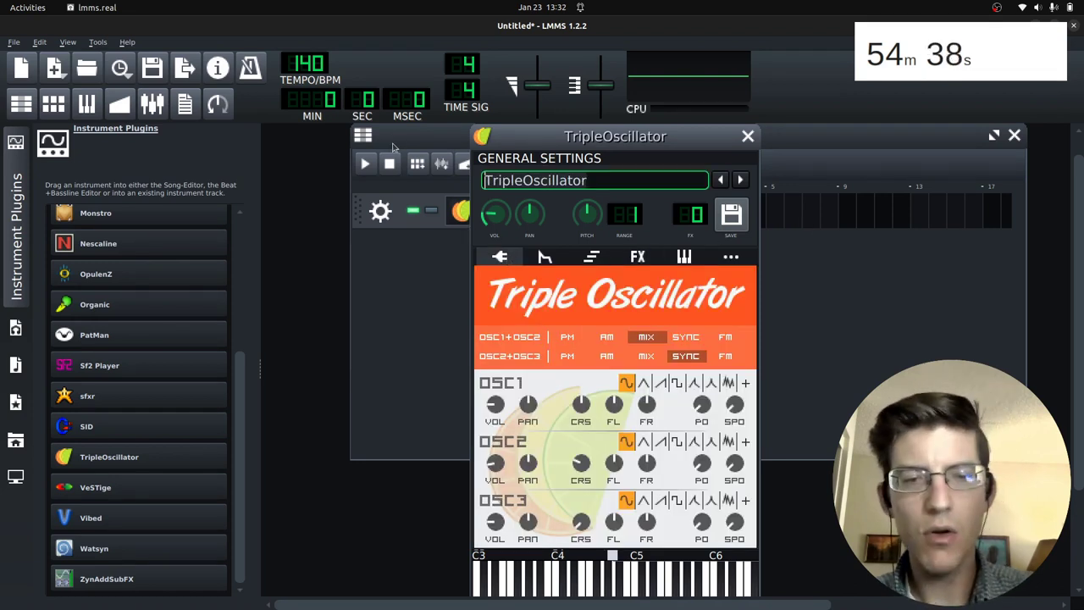
key("ctrl+a")
type("Minor")
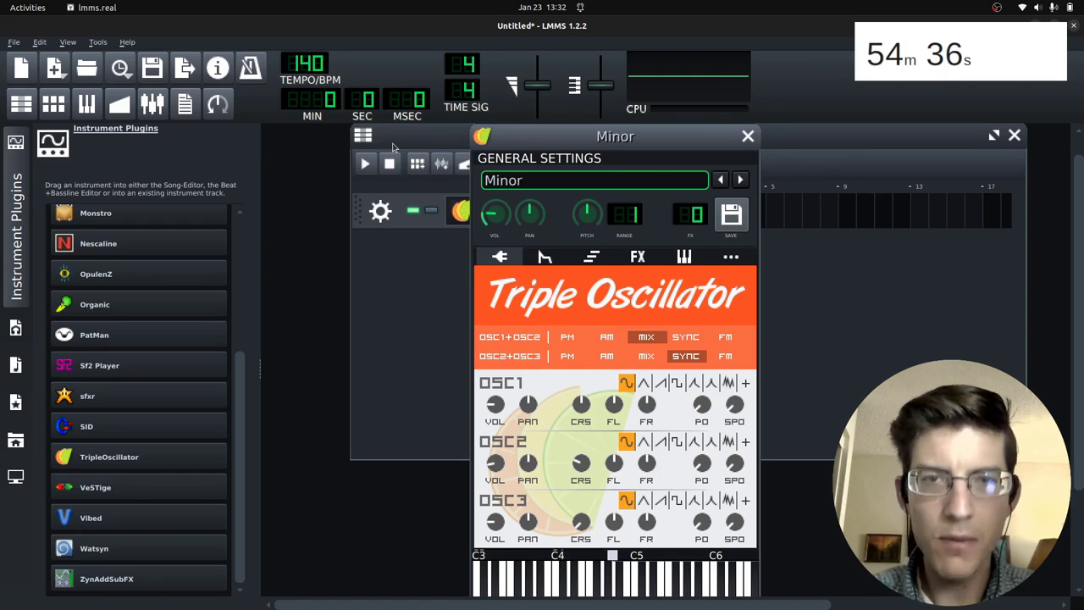
type("Aro")
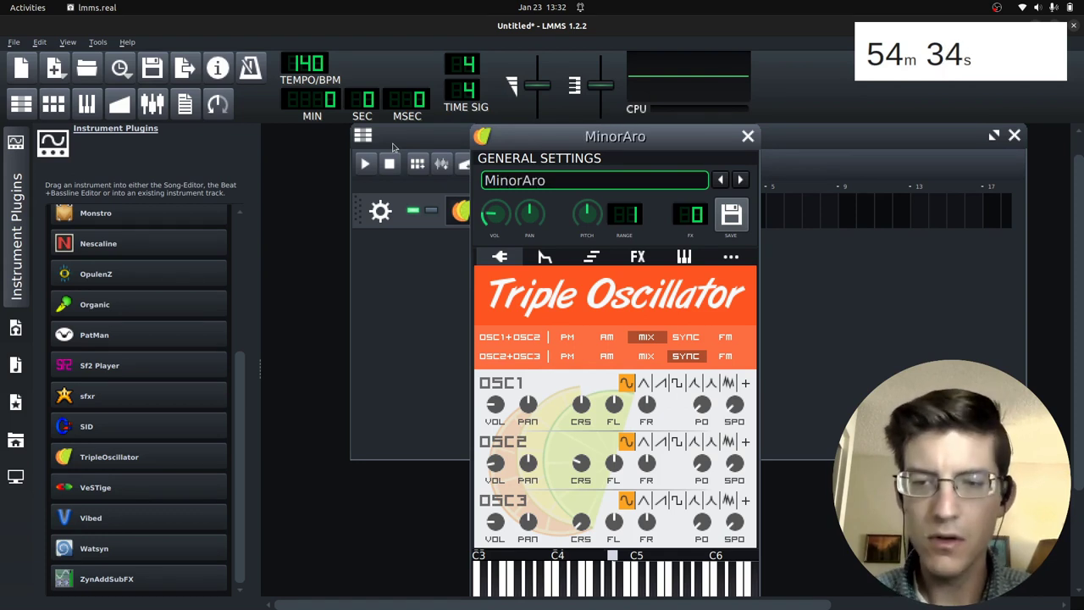
key("BackSpace")
type("p")
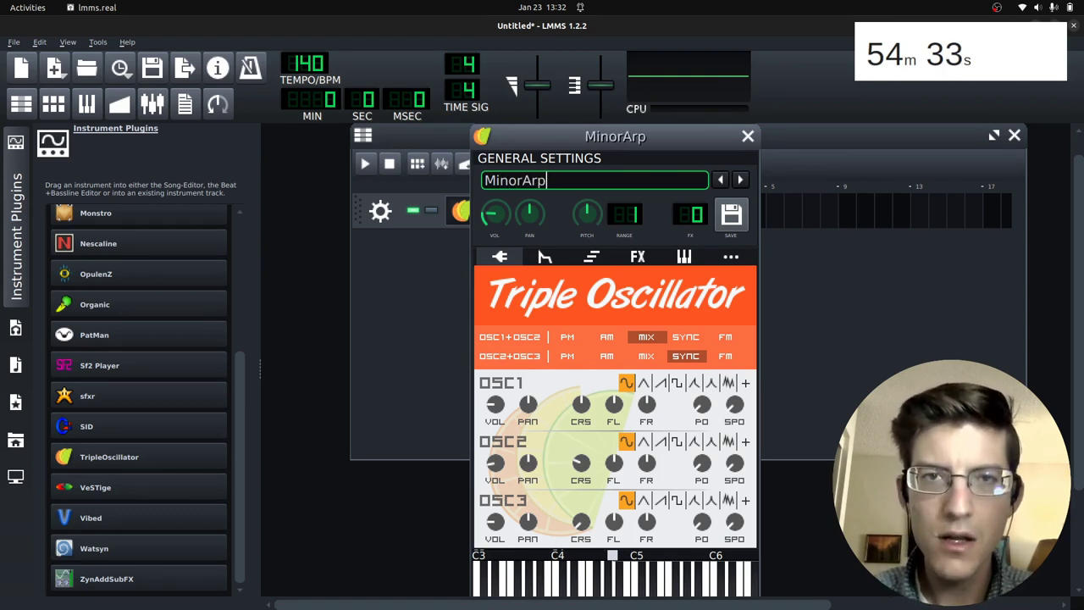
Save the instrument as preset MinorArp in the TripleOscillator presets folder and close its window
left_click(734, 216)
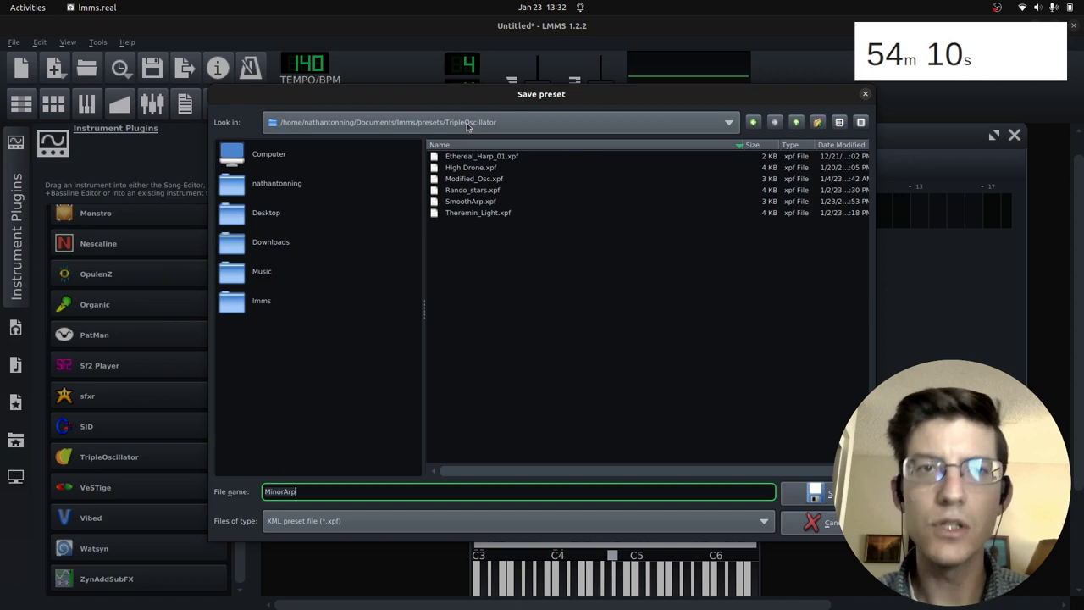
left_click(814, 493)
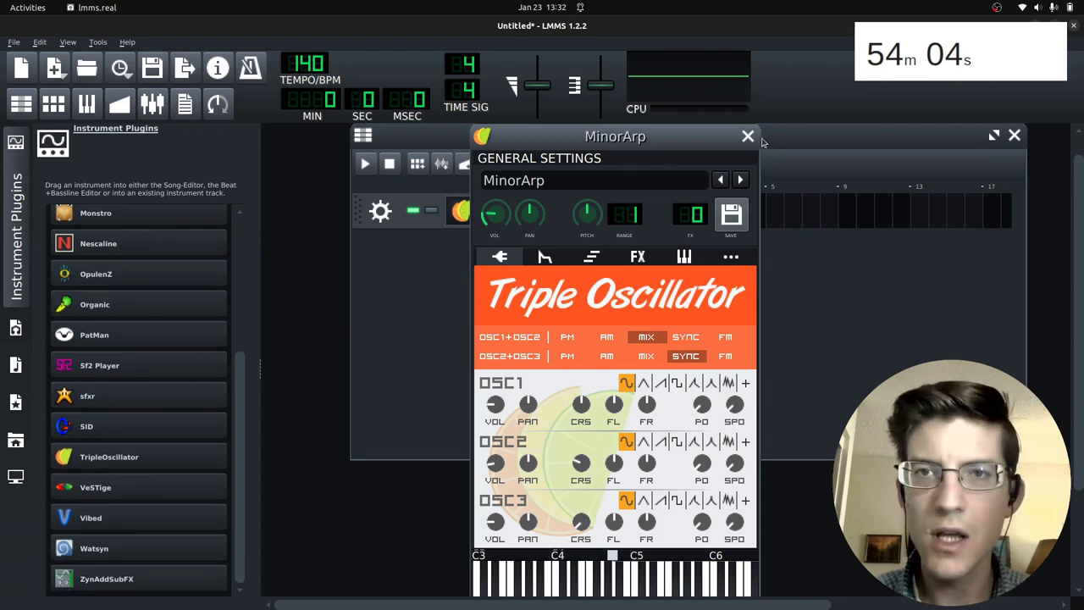
left_click(750, 137)
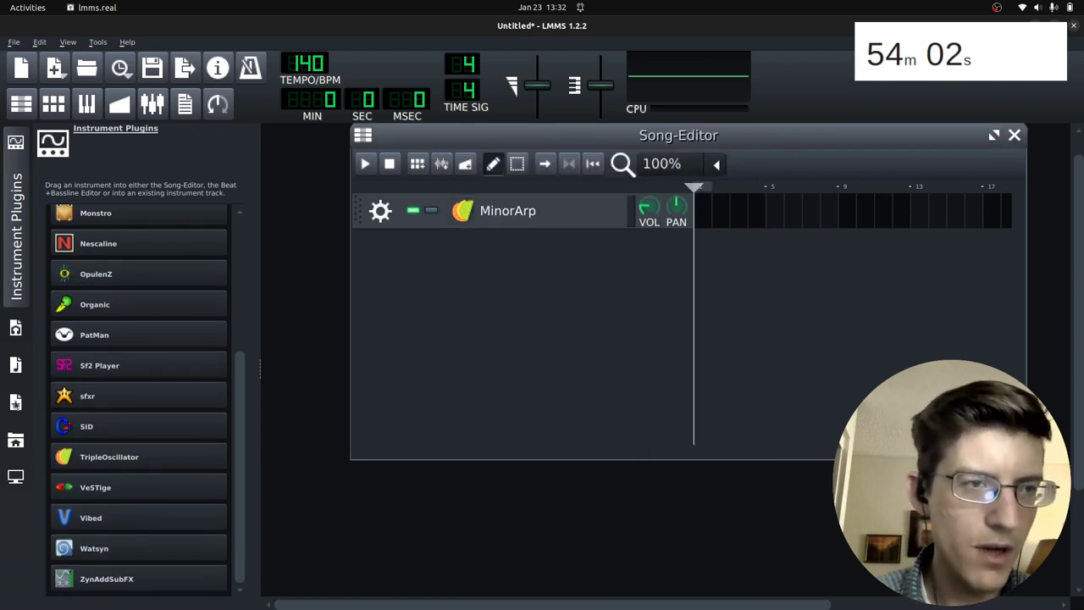
Add a Beat/Bassline track to the song, place a block in its first bar and open it for editing
left_click(15, 402)
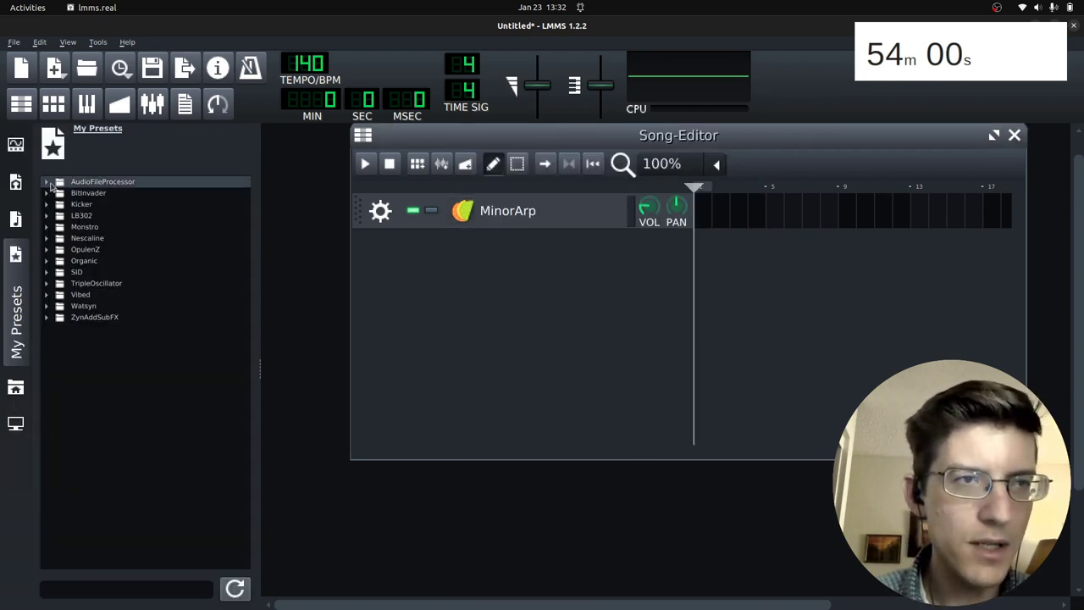
left_click(417, 164)
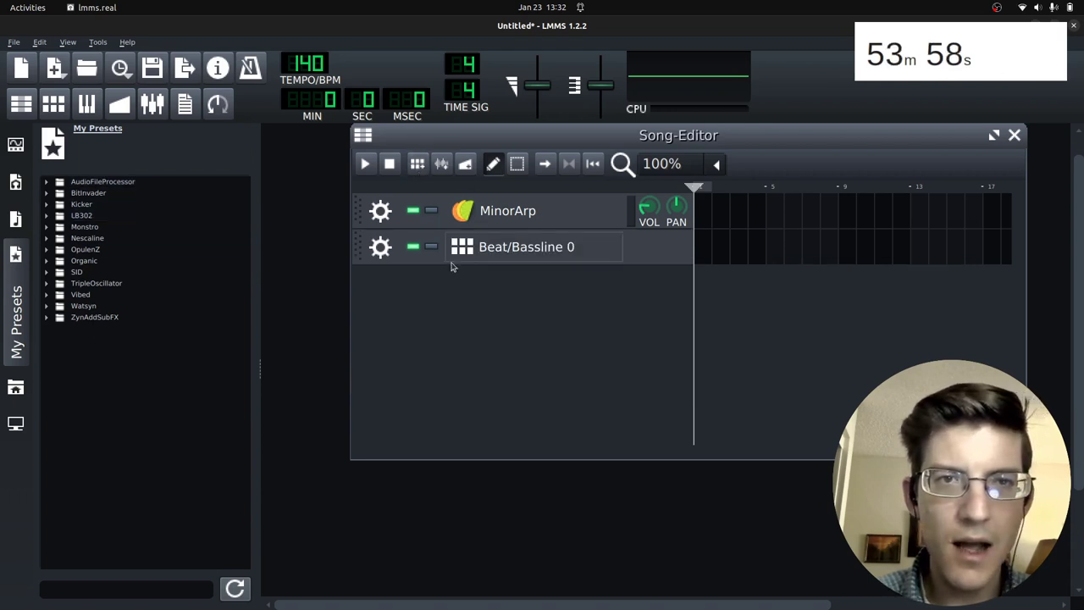
left_click(704, 247)
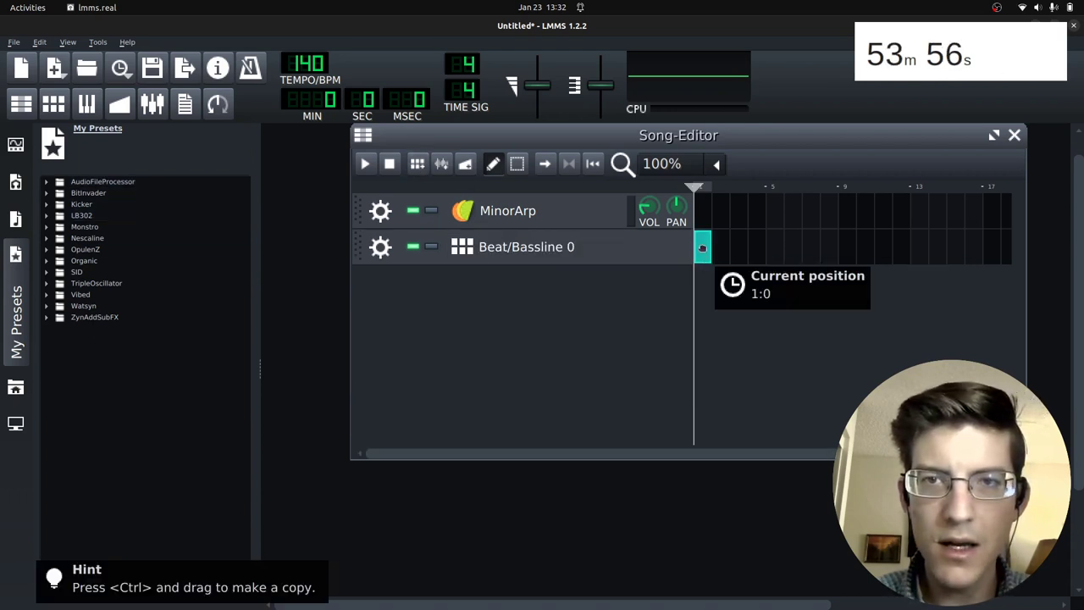
double_click(704, 254)
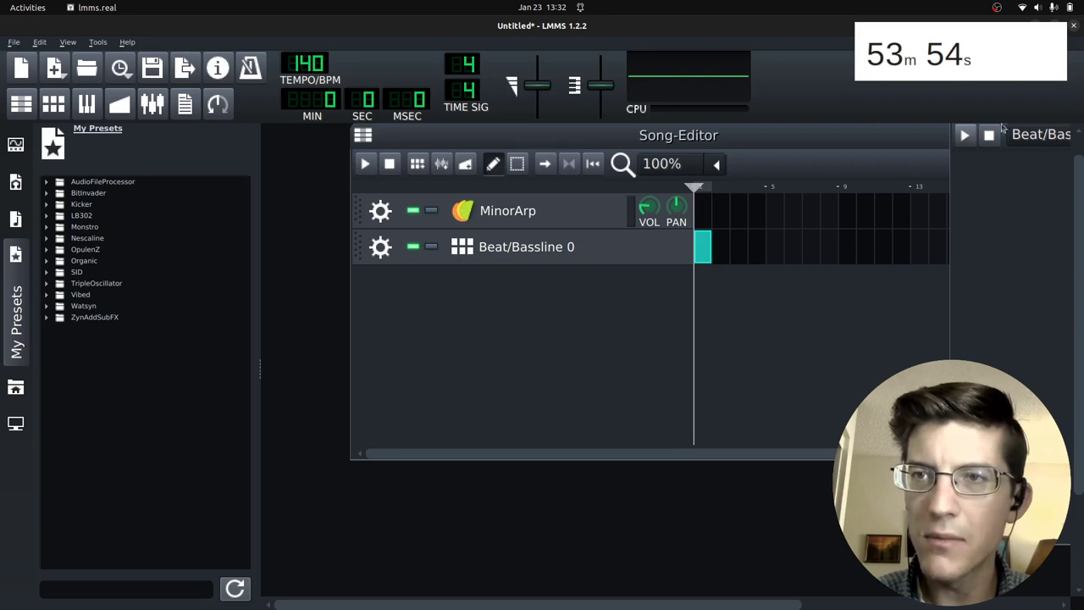
Move the Beat+Bassline Editor window so that it overlaps the Song-Editor
scroll(794, 565, "down", 1)
left_click_drag(770, 604, 911, 605)
scroll(848, 288, "up", 2)
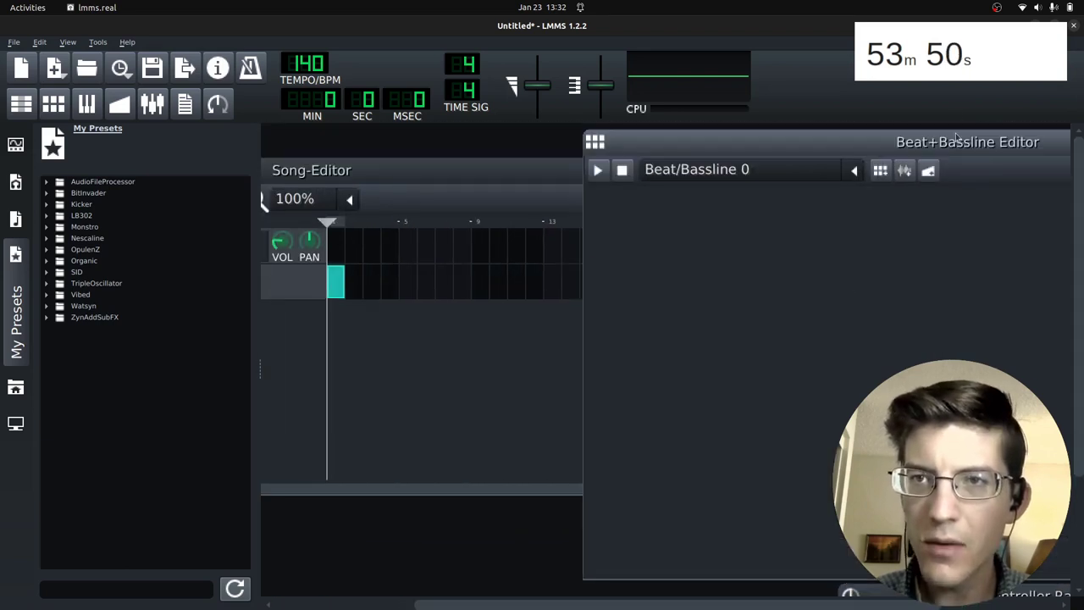
left_click_drag(957, 140, 445, 194)
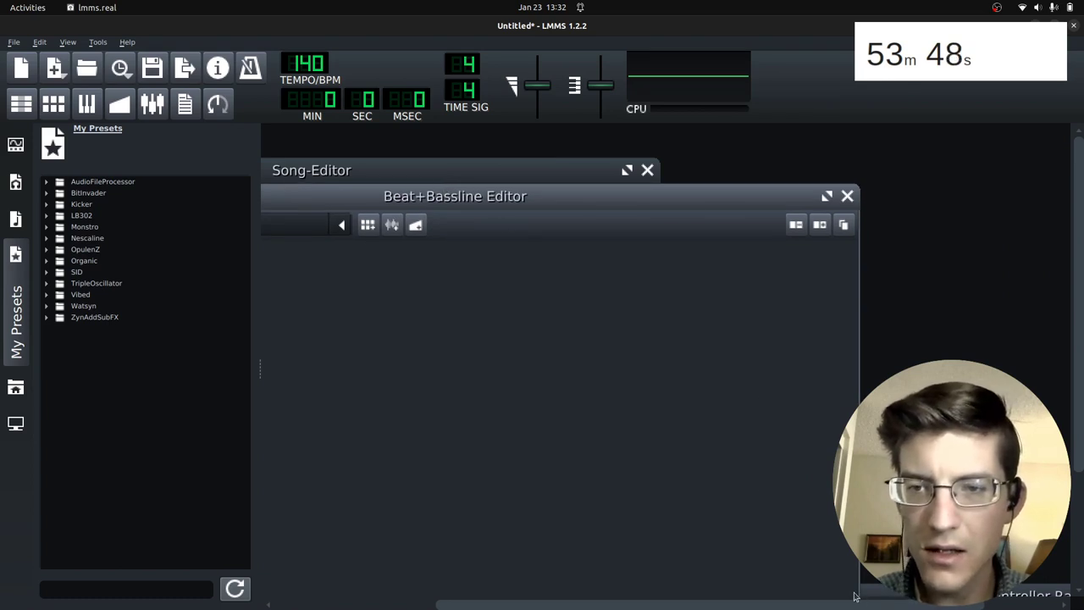
left_click_drag(855, 605, 731, 605)
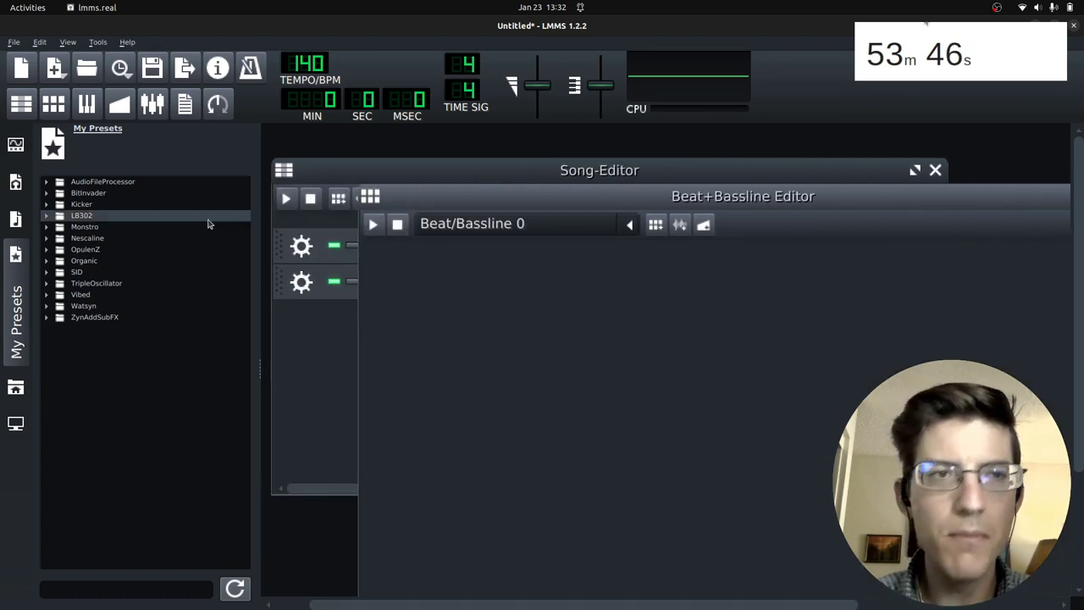
Add the smooth_drum preset from the AudioFileProcessor folder of My Presets as a track in the Beat+Bassline Editor
left_click(47, 205)
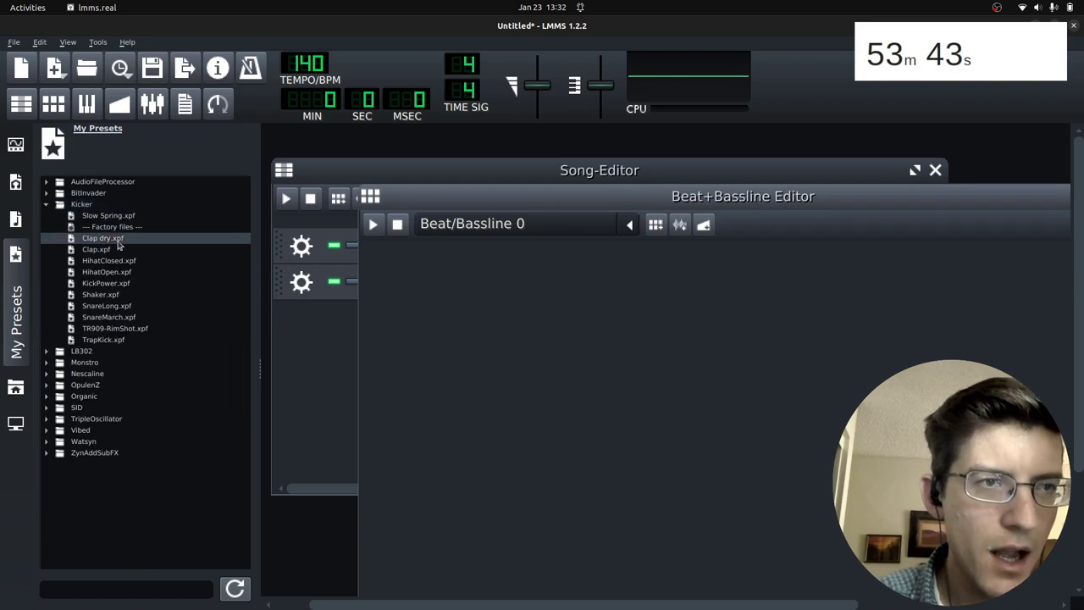
left_click(47, 182)
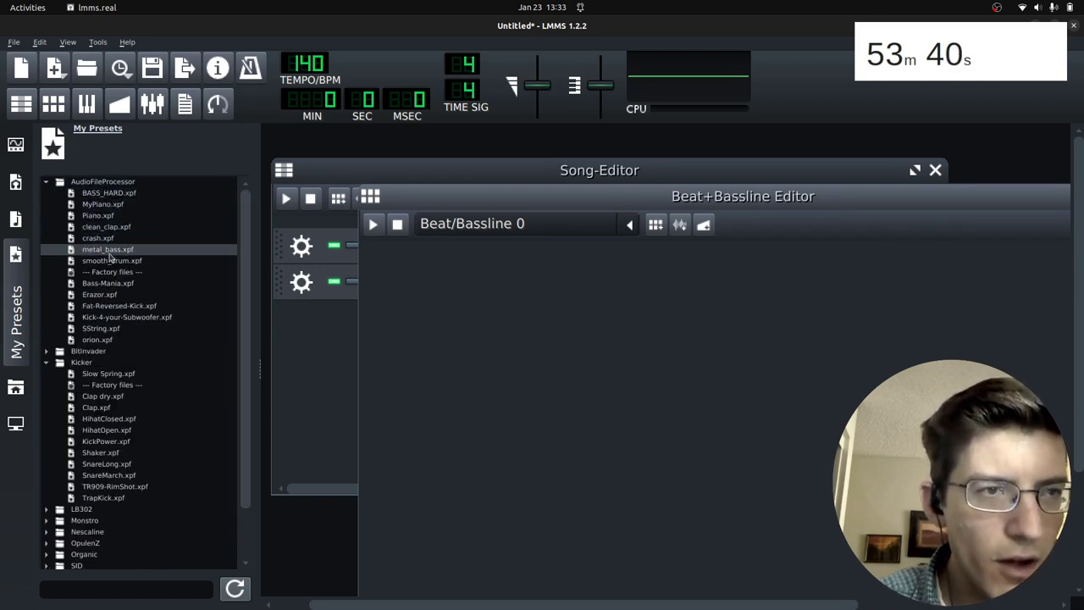
left_click_drag(127, 261, 579, 310)
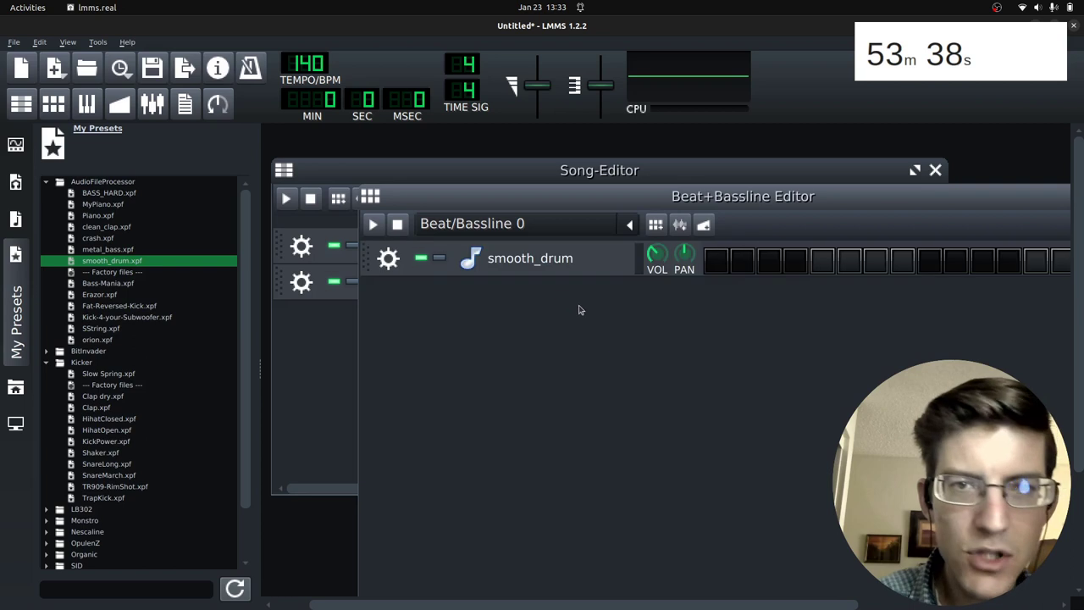
Activate steps 1, 5, 9 and 13 of the smooth_drum track and play the beat
left_click(717, 259)
left_click(822, 261)
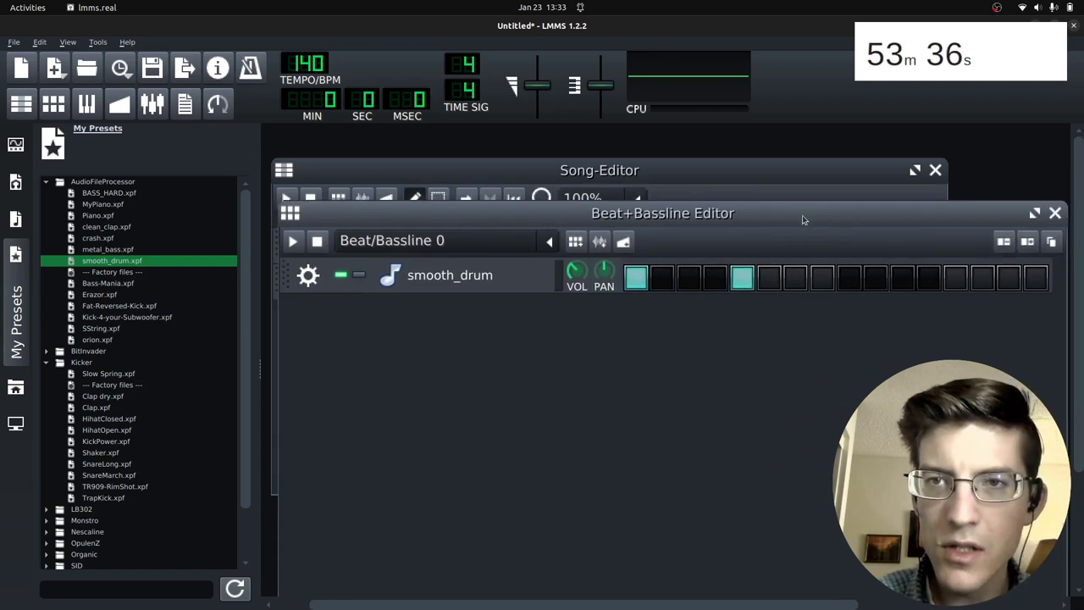
left_click(850, 279)
left_click(956, 279)
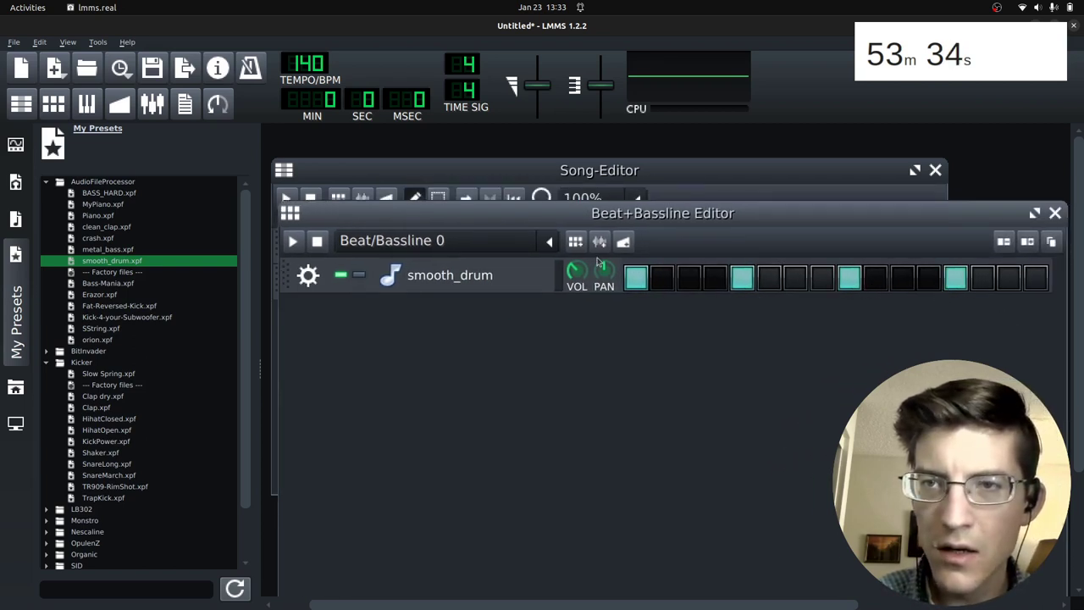
key("space")
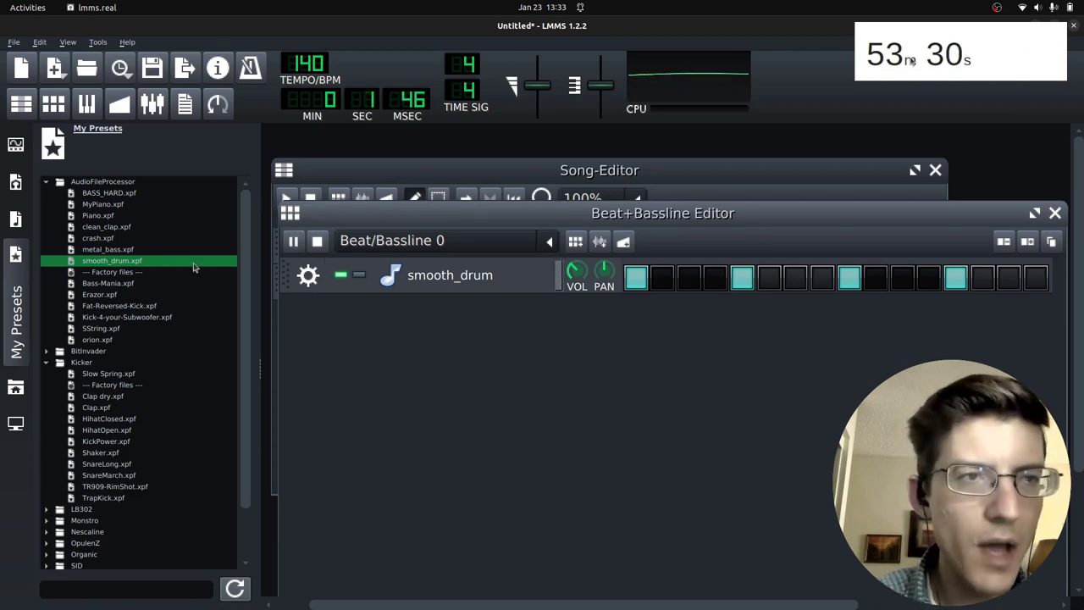
Examine the smooth_drum instrument's sample, volume envelope and effects chain, and close its window
left_click(439, 286)
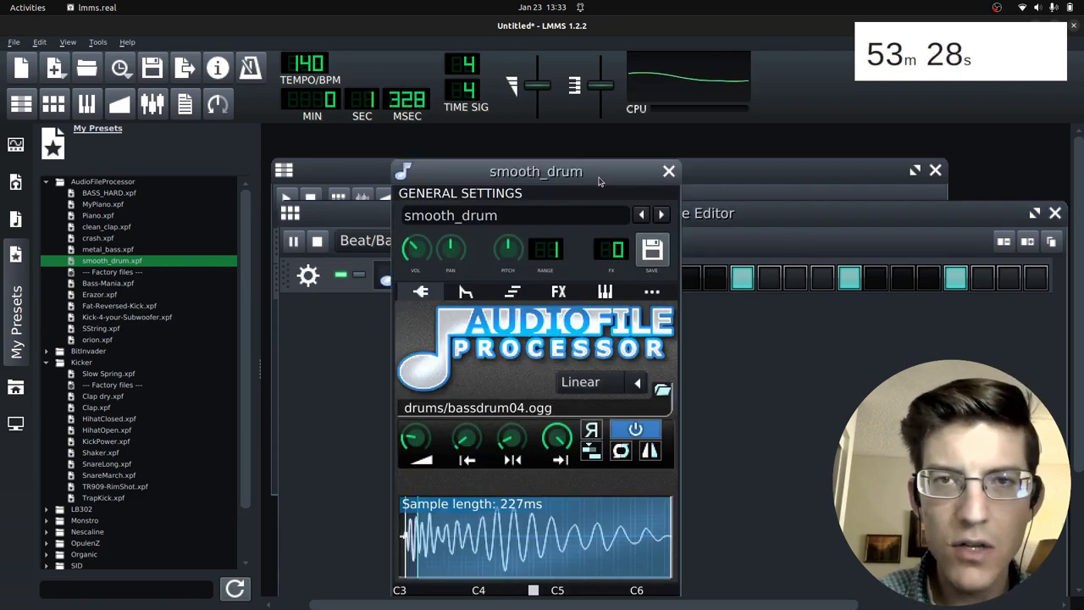
left_click_drag(601, 177, 647, 172)
scroll(1069, 258, "down", 2)
left_click(514, 218)
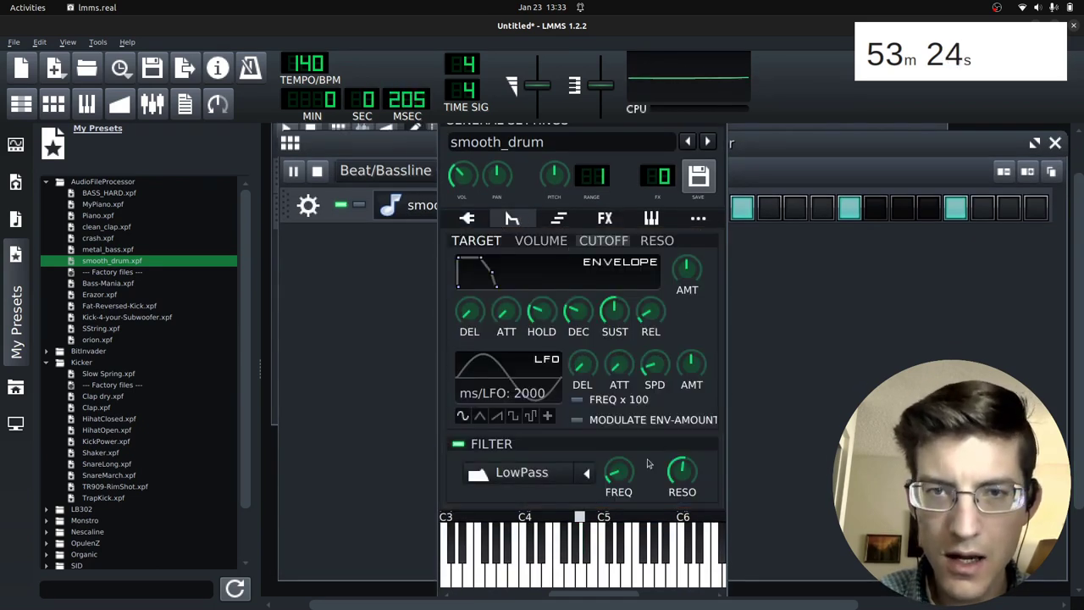
left_click(528, 242)
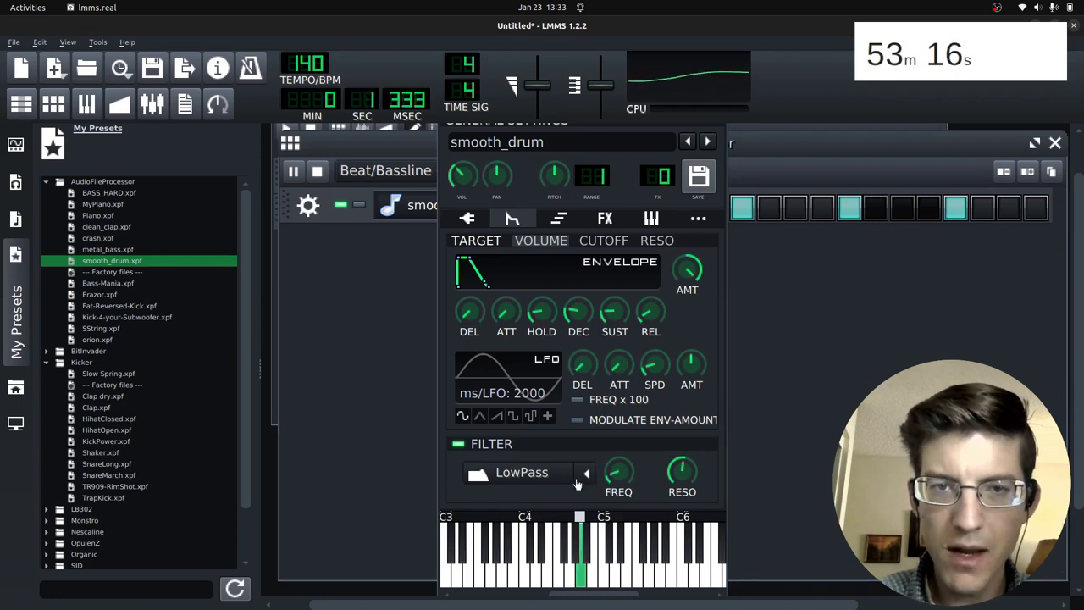
left_click(562, 220)
left_click(601, 219)
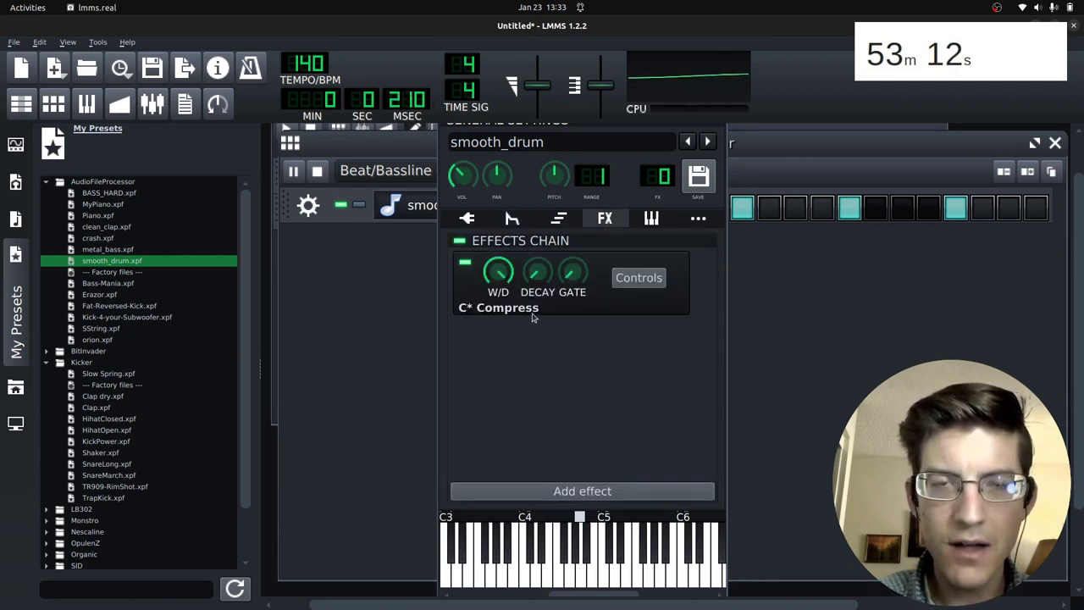
left_click_drag(1078, 327, 1078, 263)
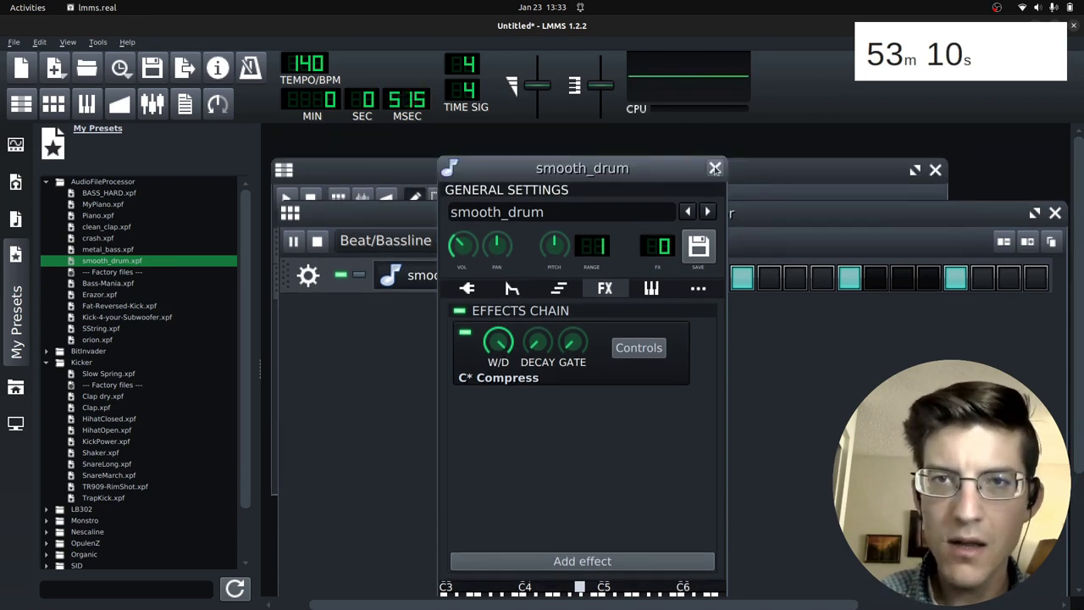
left_click(715, 168)
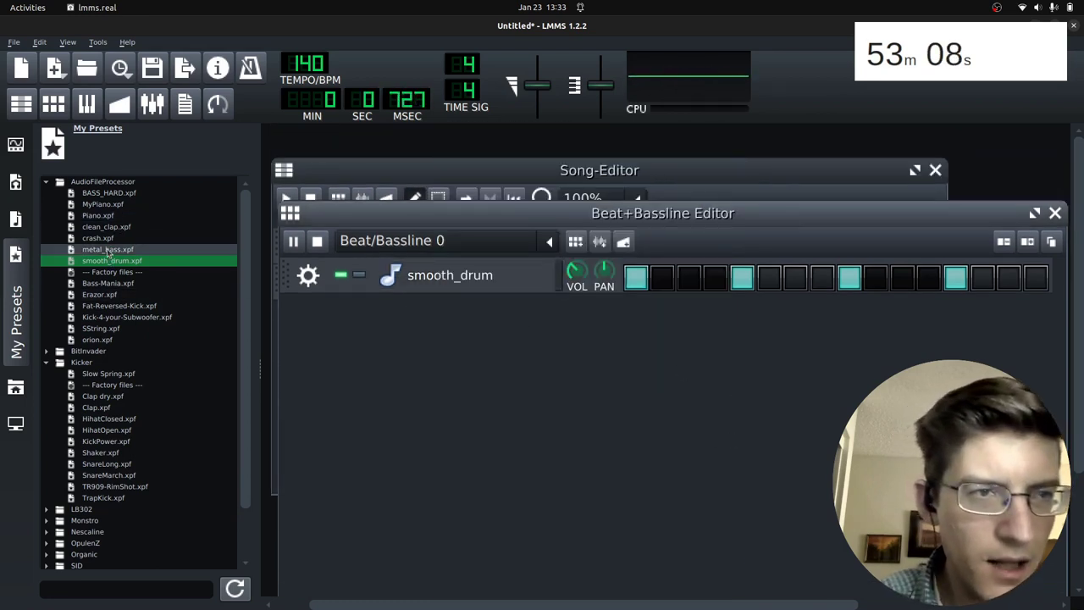
Add the crash preset from the AudioFileProcessor folder as a second beat track and activate its steps 7 and 9
left_click_drag(97, 238, 691, 352)
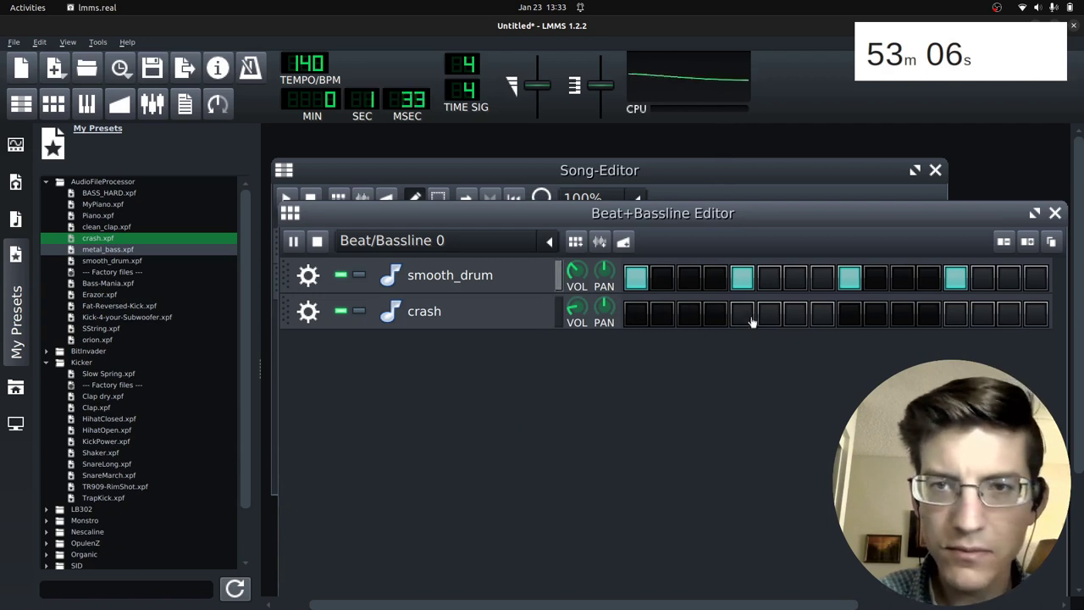
left_click(795, 314)
left_click(849, 313)
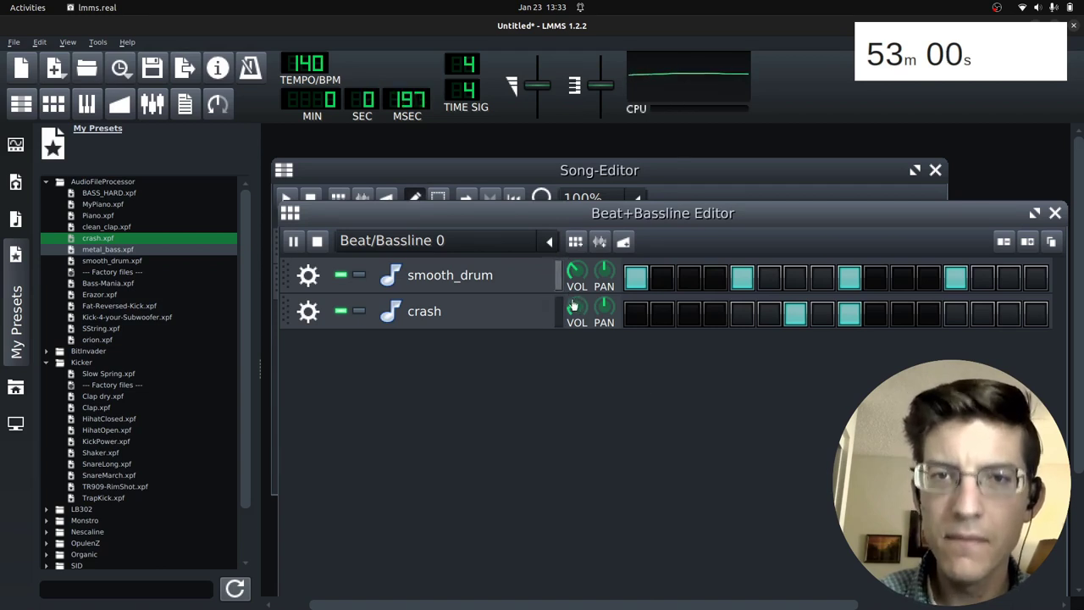
Close the Beat+Bassline Editor and open a MinorArp block in the song's first bar in the Piano-Roll
left_click_drag(709, 213, 770, 252)
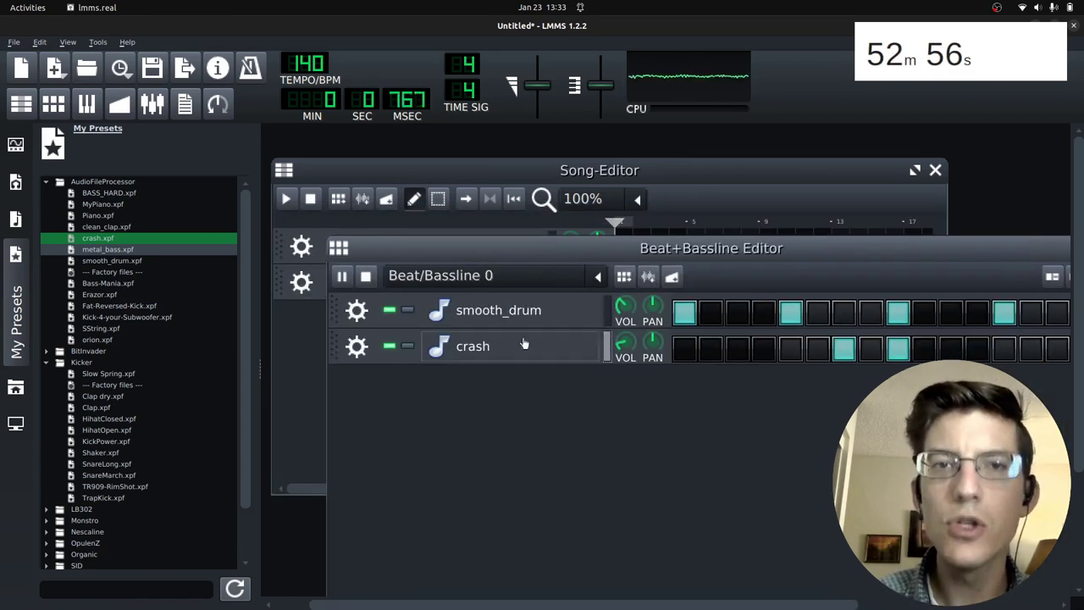
left_click_drag(943, 243, 686, 240)
left_click(845, 245)
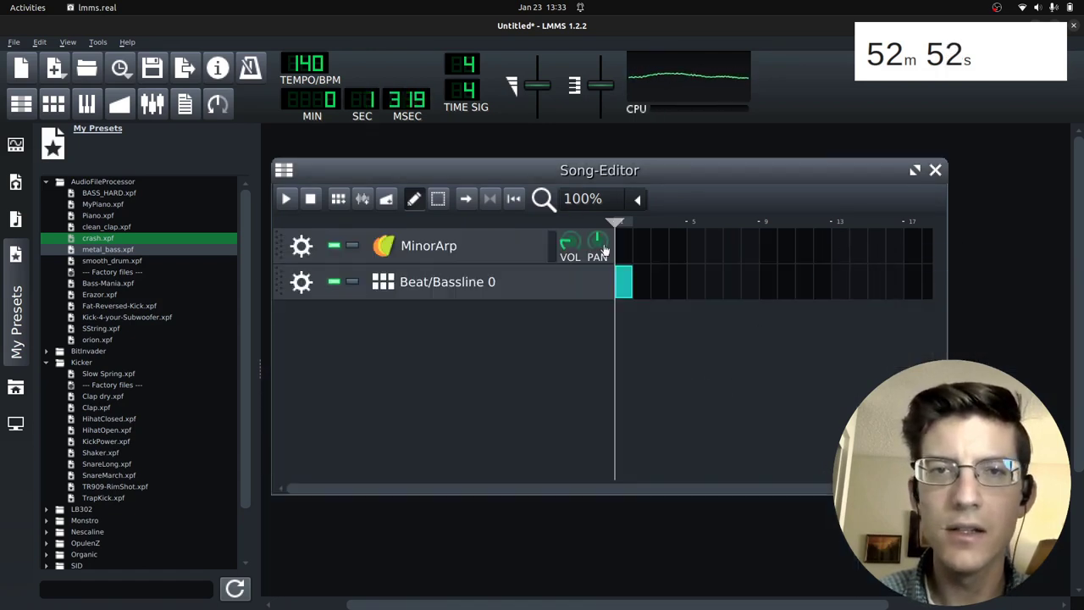
double_click(622, 246)
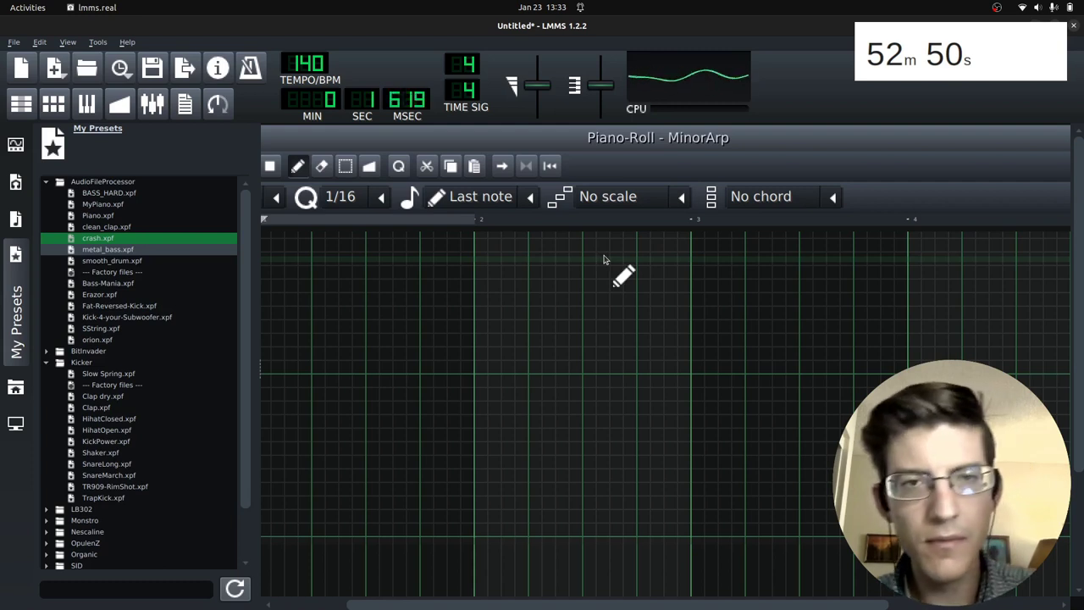
Set the song tempo to 98 BPM
double_click(307, 66)
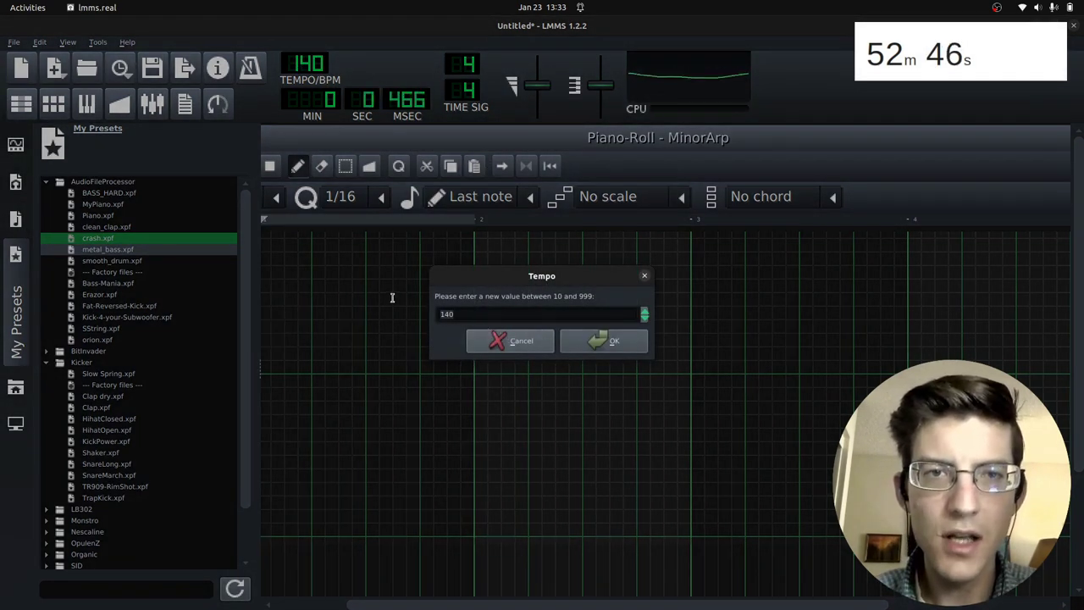
type("98")
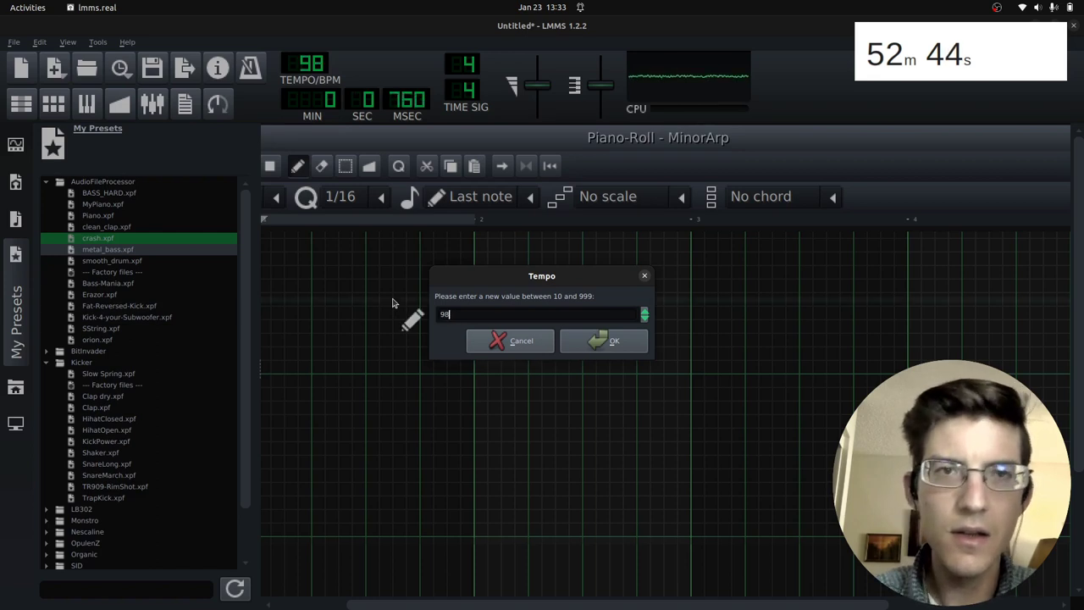
key("Return")
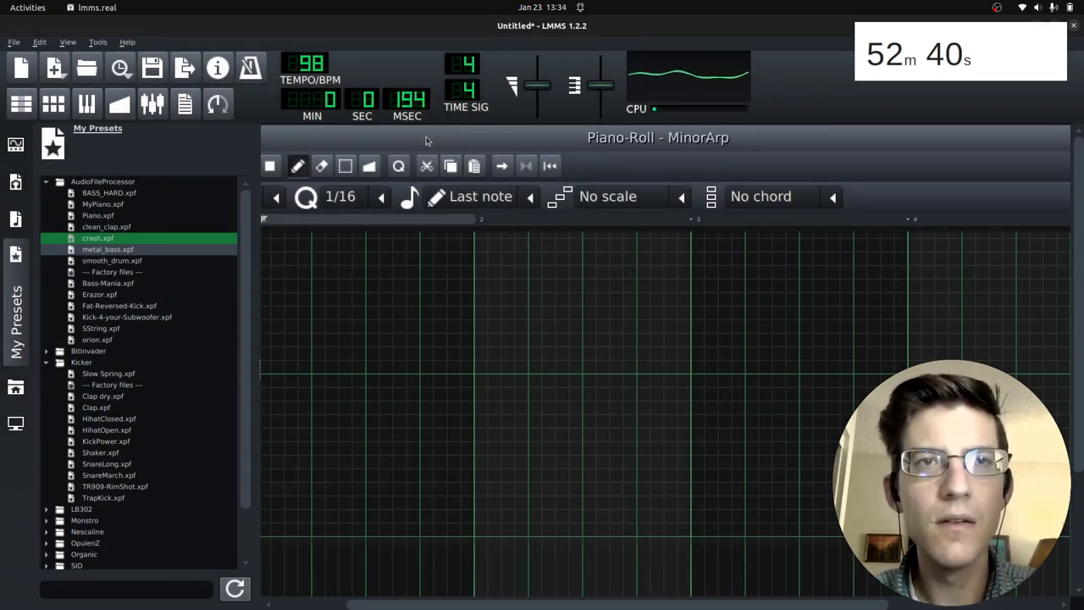
Move the Piano-Roll so that its keyboard is visible and set the song tempo to 100 BPM
left_click_drag(390, 135, 545, 146)
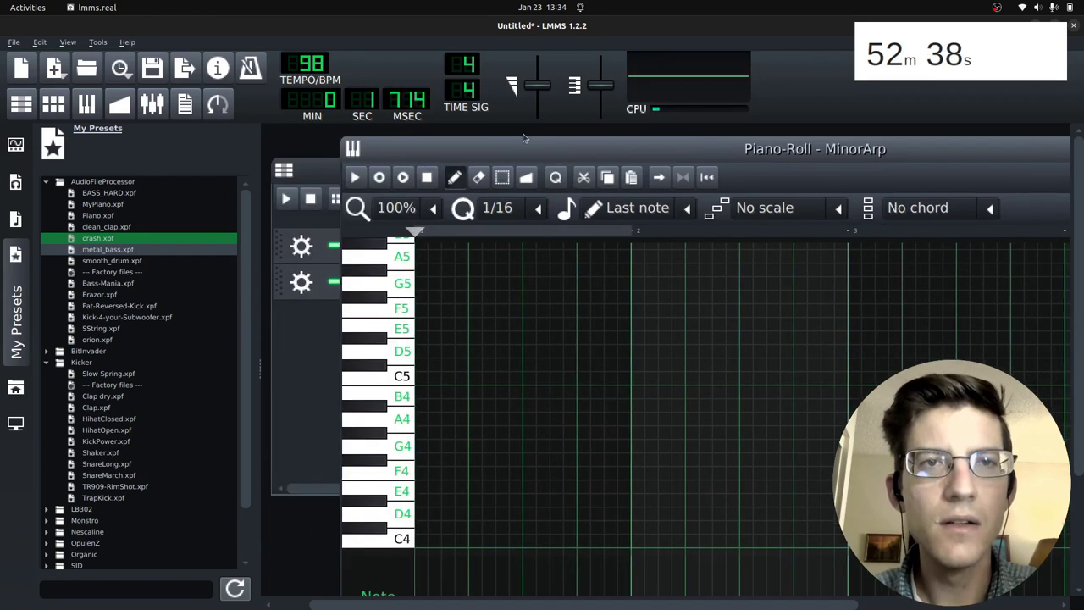
double_click(313, 66)
double_click(486, 311)
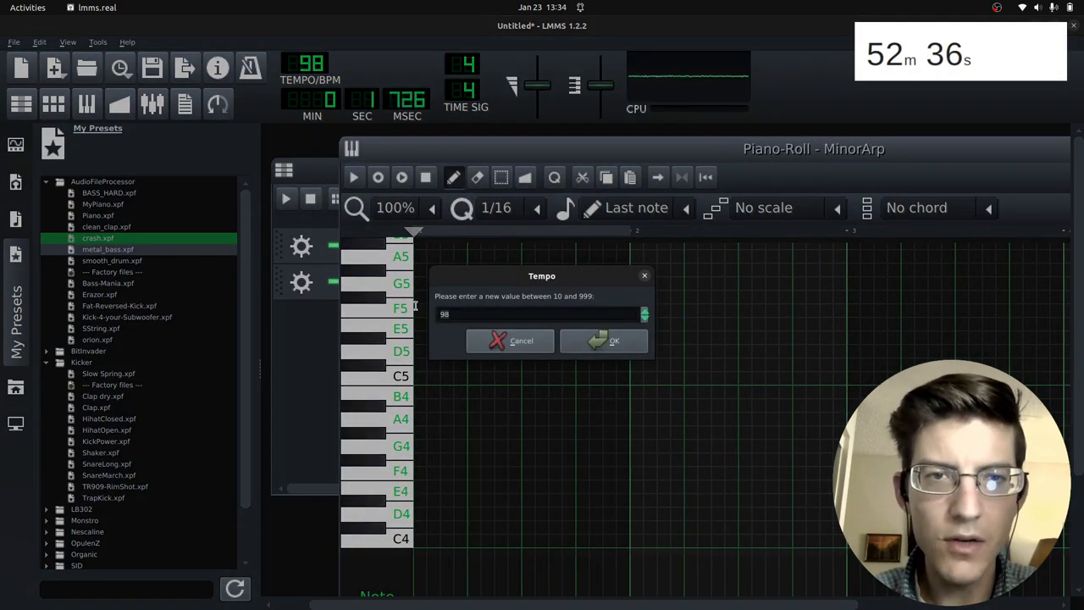
type("100")
key("Return")
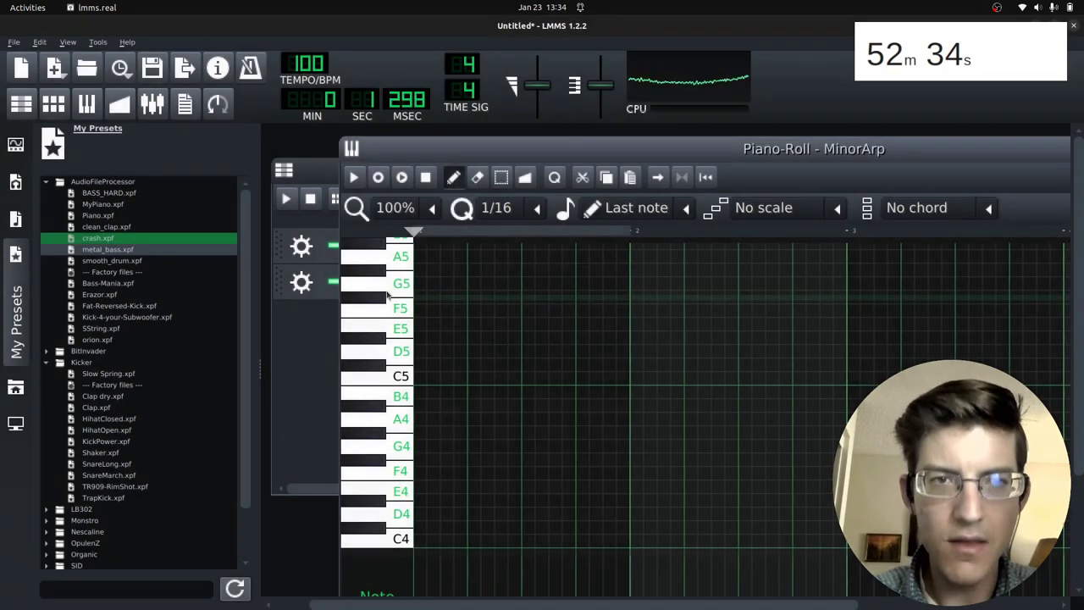
Move the Piano-Roll aside, check the arpeggio time value in the MinorArp instrument's settings and close its window
left_click_drag(603, 151, 746, 316)
left_click(508, 246)
left_click(593, 256)
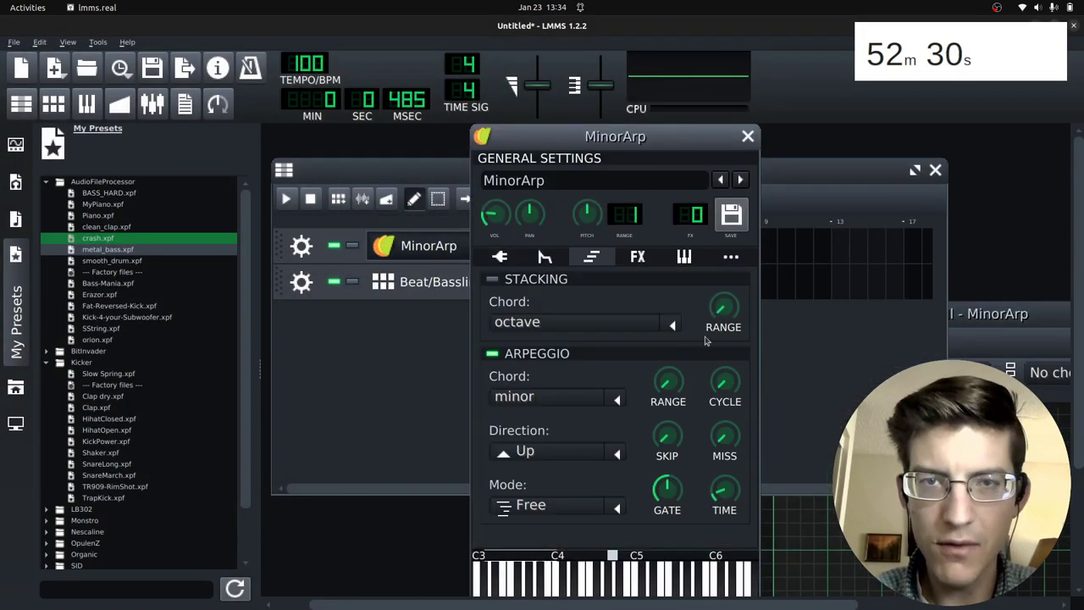
double_click(720, 490)
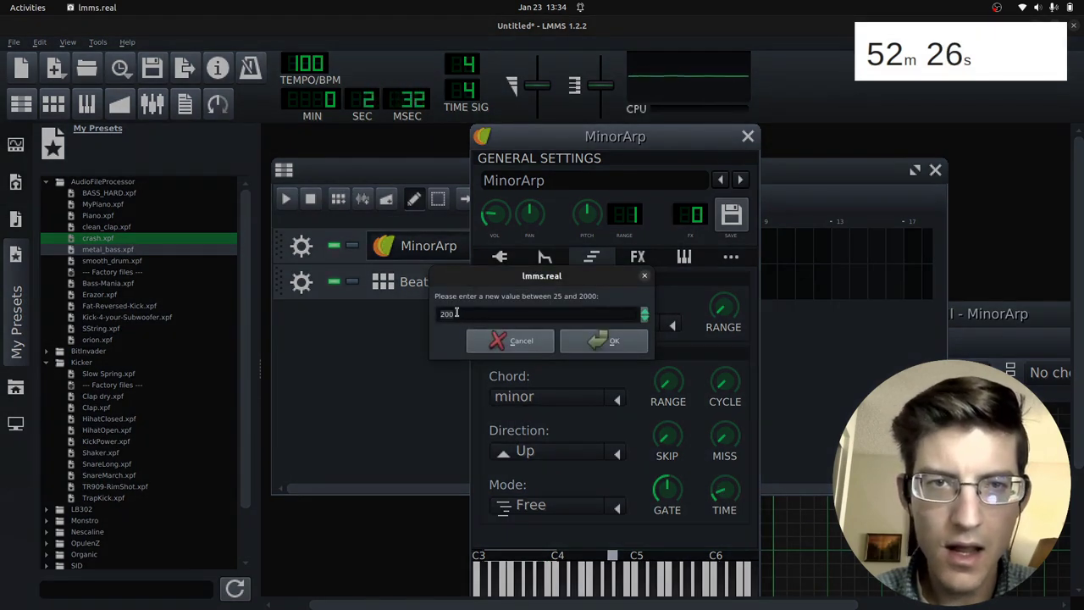
left_click(614, 354)
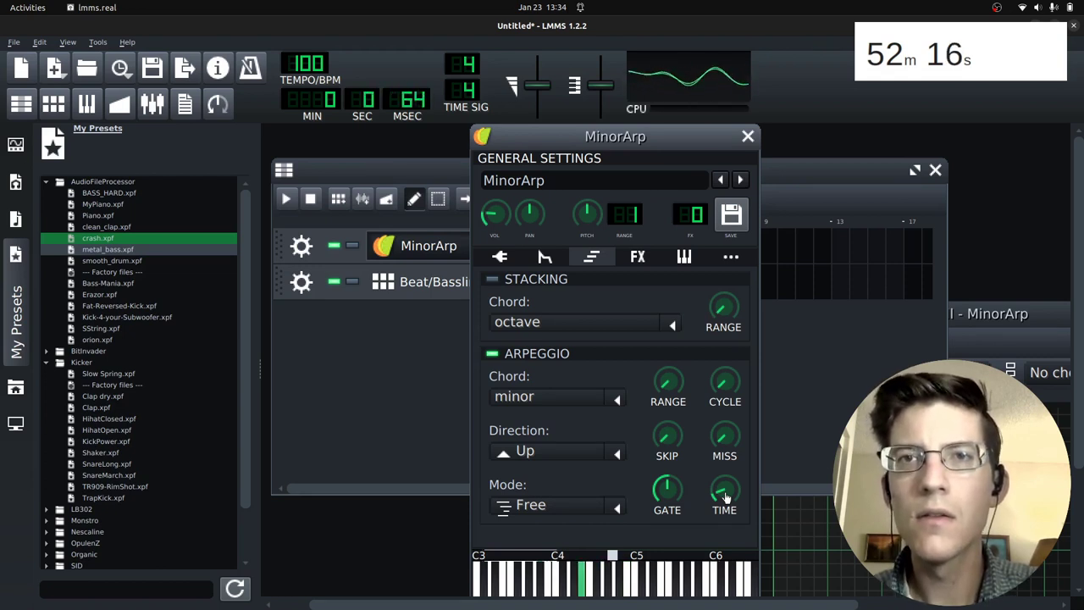
left_click(746, 137)
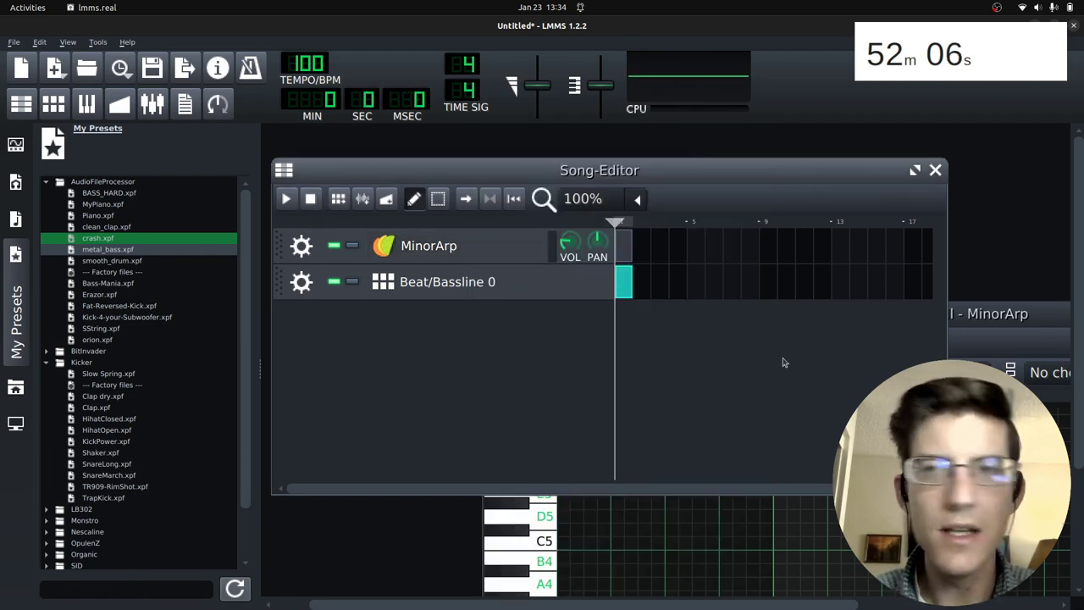
Bring the Piano-Roll window back within reach and close it, leaving only the Song-Editor open
left_click_drag(1037, 314, 639, 239)
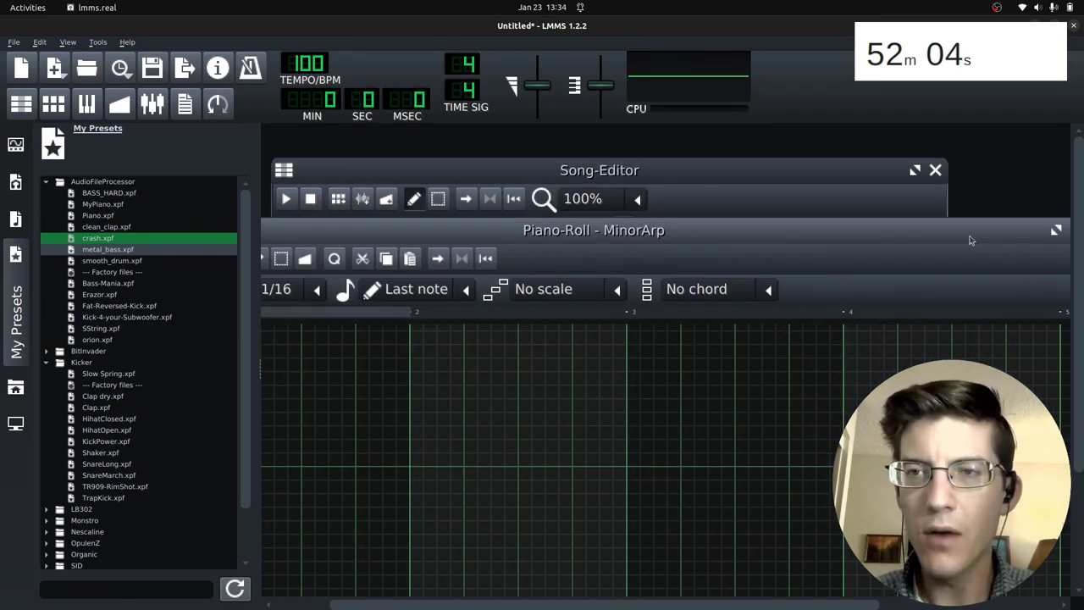
left_click_drag(970, 239, 759, 226)
left_click(863, 219)
left_click(720, 389)
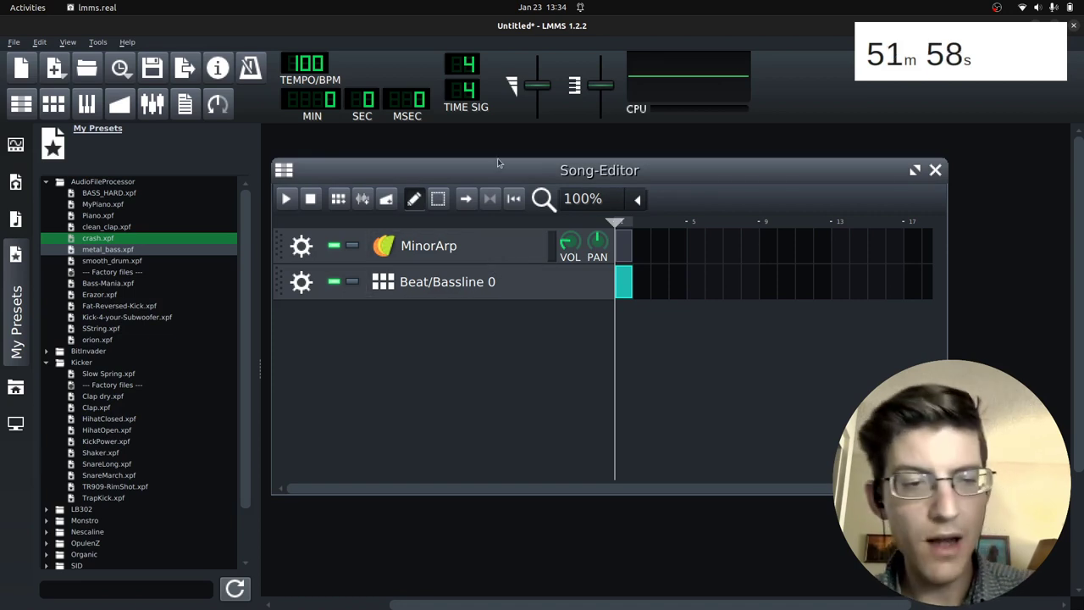
Save the project as my_beats in the projects folder
key("ctrl+s")
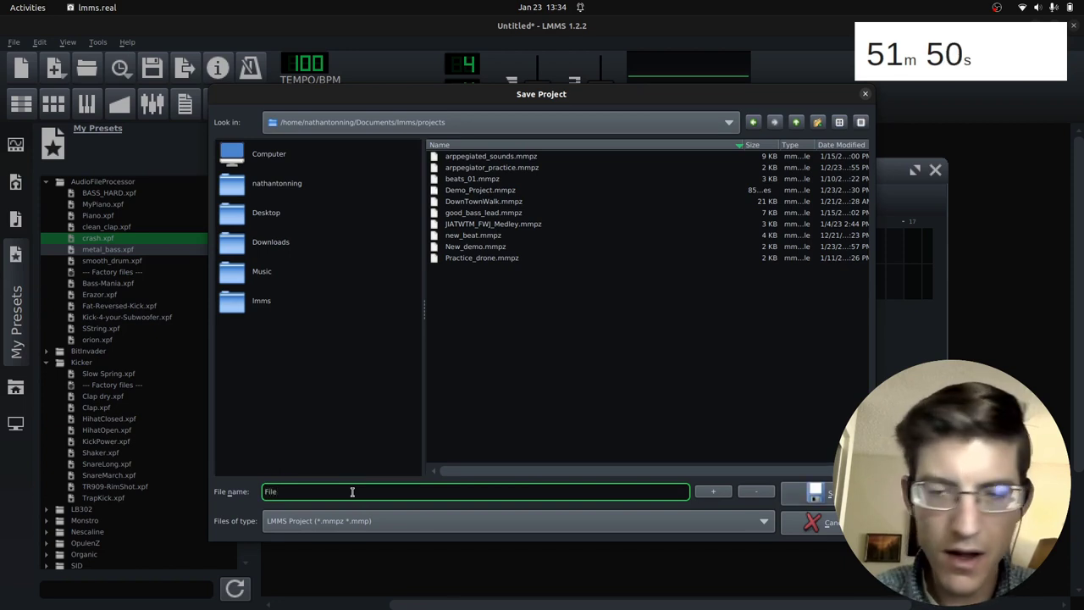
key("BackSpace")
key("BackSpace")
type("my")
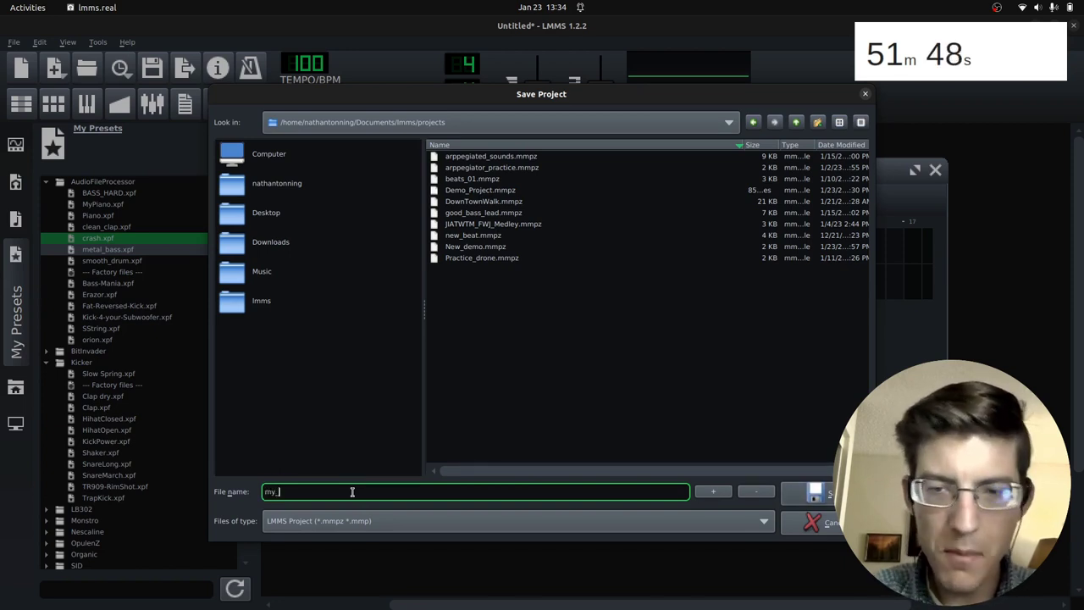
type("_beats")
key("Return")
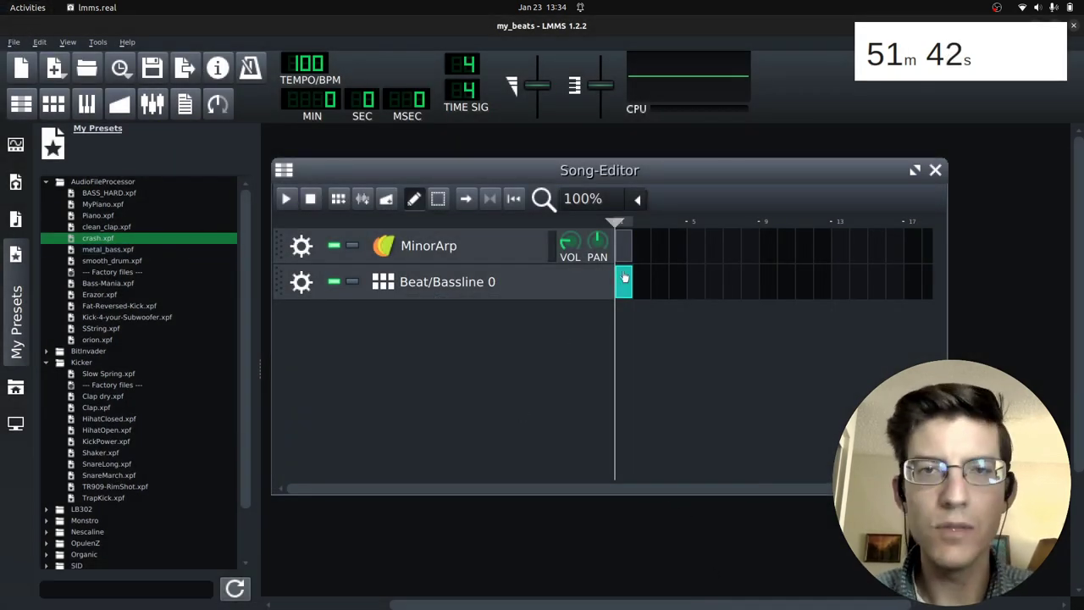
Start a project export with the file name my_beats.mp3 in the projects folder, replacing the wav extension
left_click(15, 42)
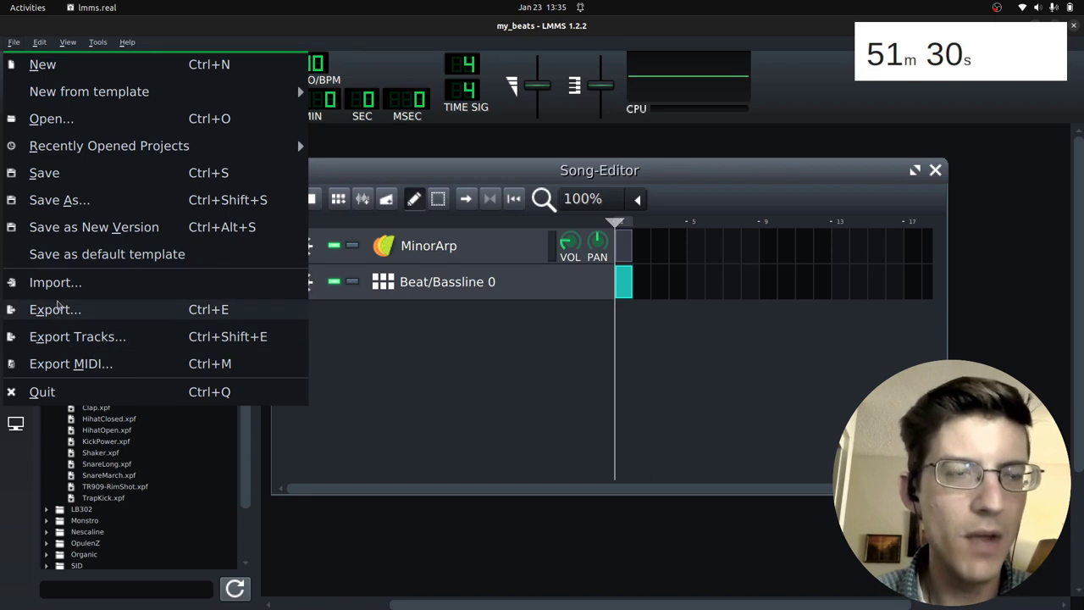
left_click(65, 313)
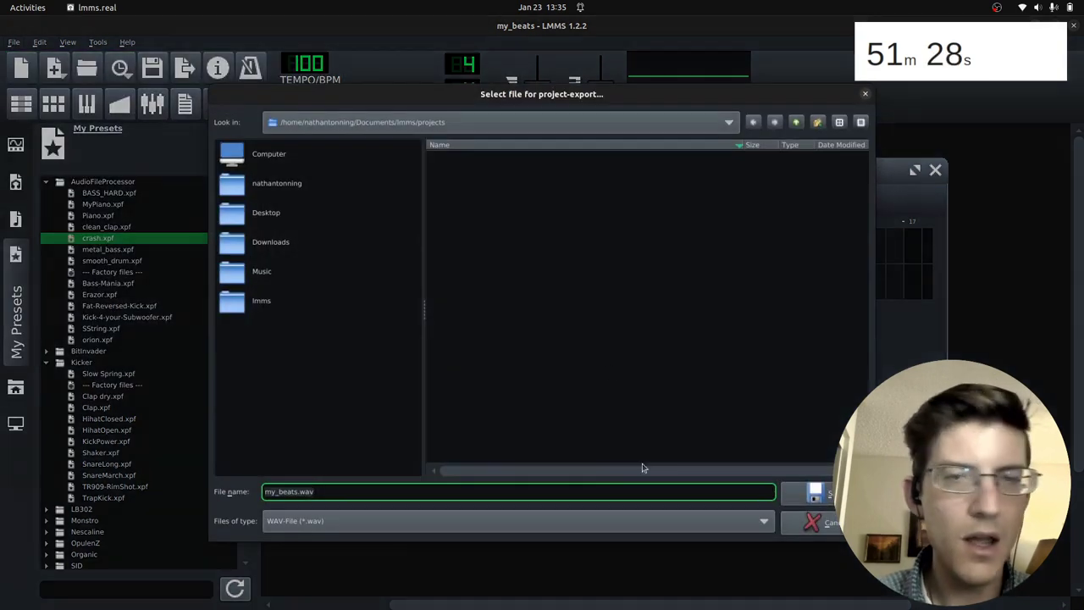
left_click(323, 494)
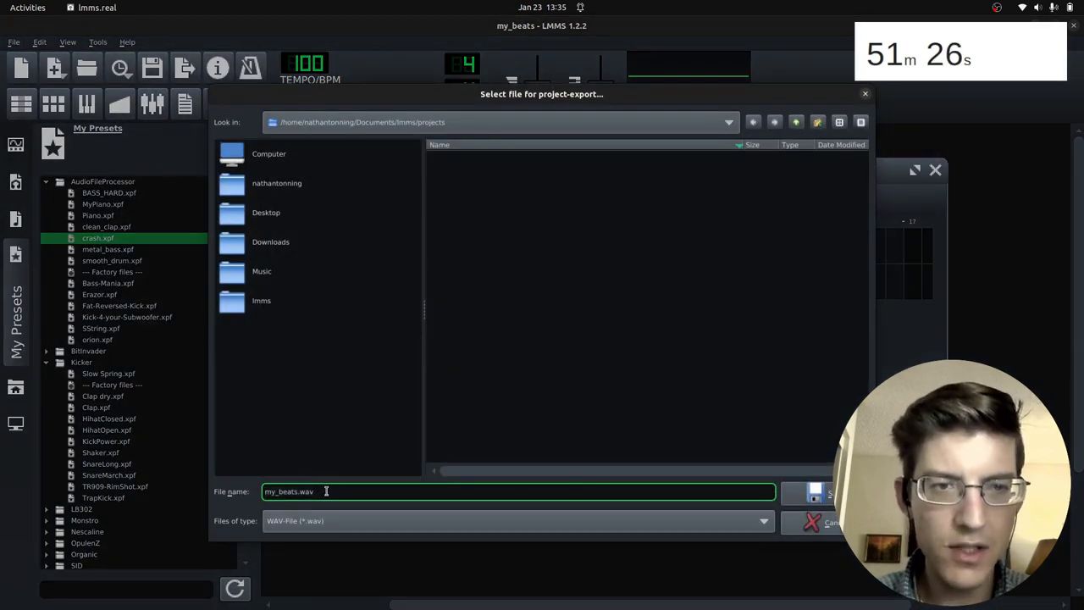
left_click(390, 524)
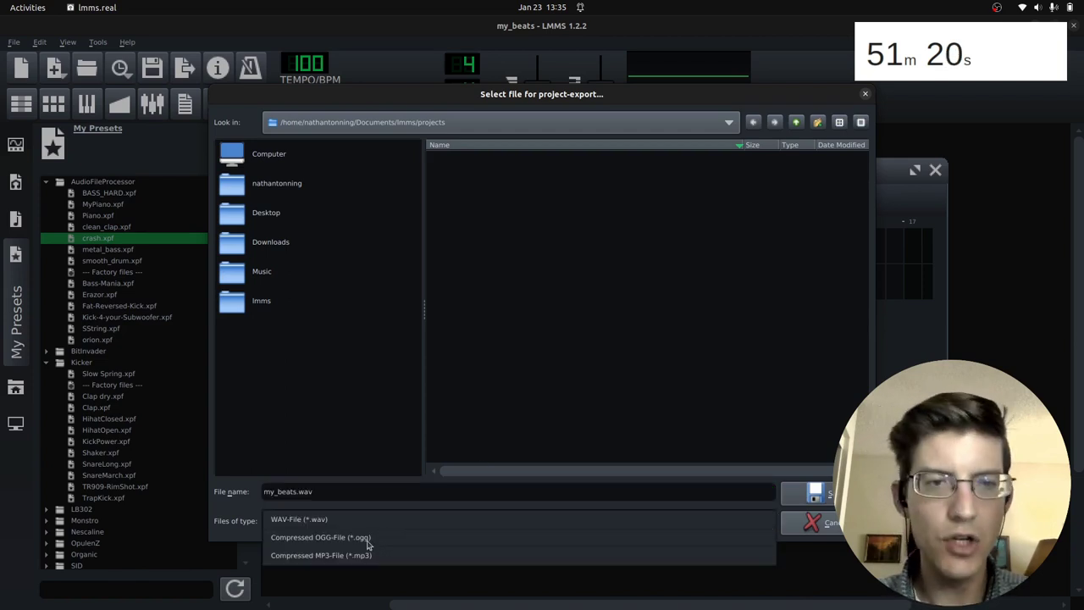
left_click(316, 492)
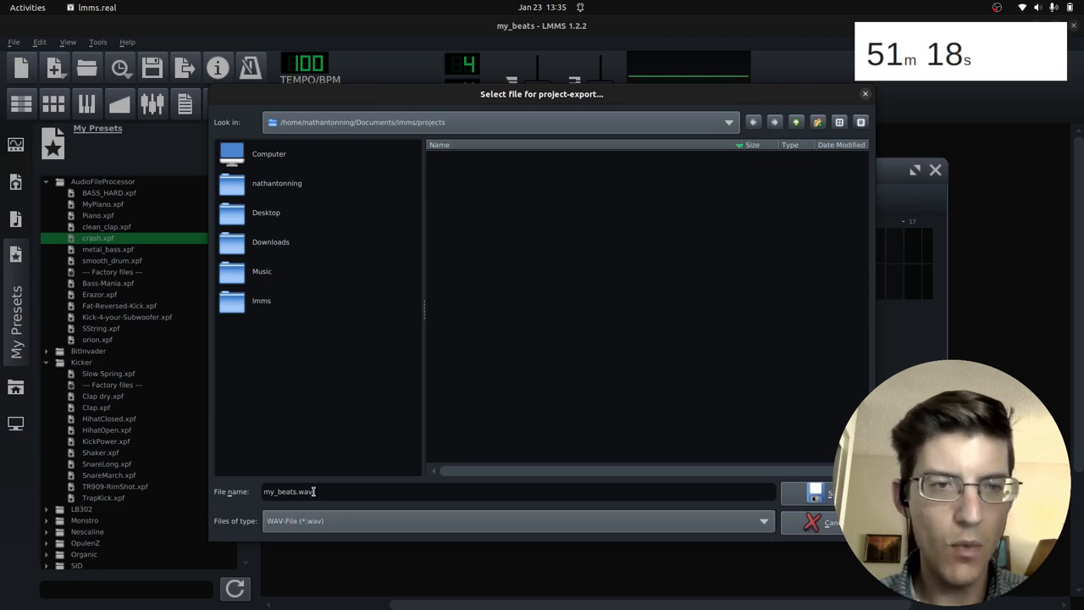
left_click(315, 491)
key("BackSpace")
key("BackSpace")
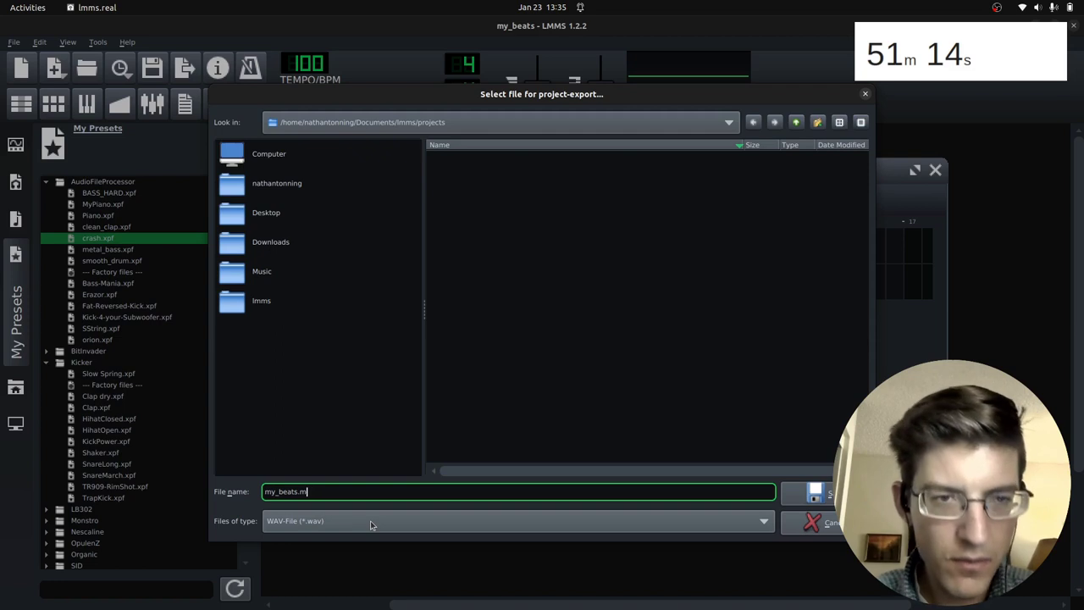
type("p3")
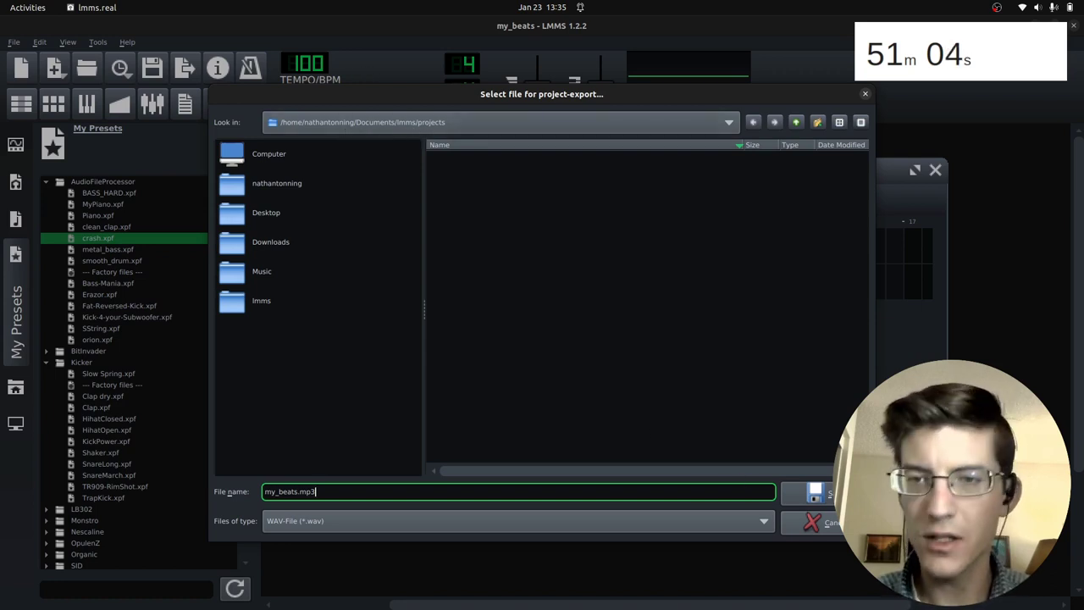
left_click(814, 493)
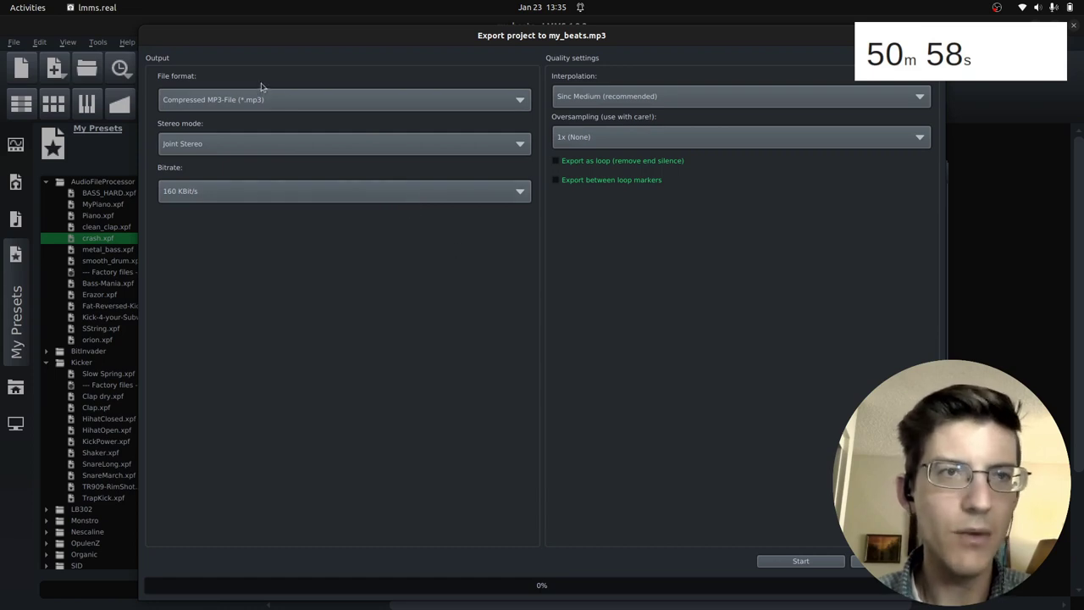
Check the stereo mode and file format choices and render the song as a compressed MP3 in Joint Stereo at 160 KBit/s
left_click(309, 145)
left_click(227, 174)
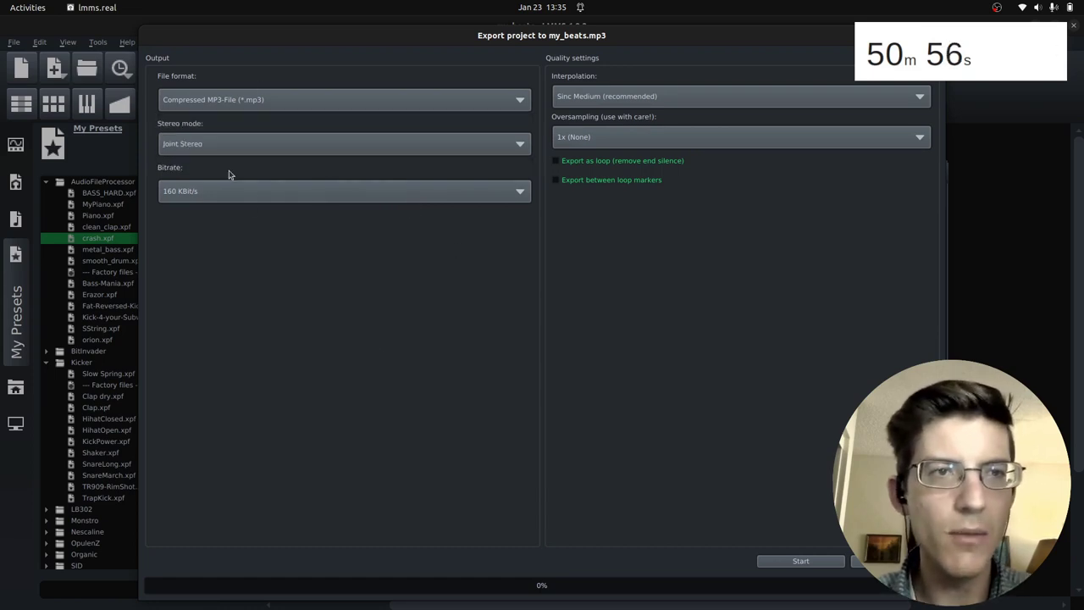
left_click(288, 103)
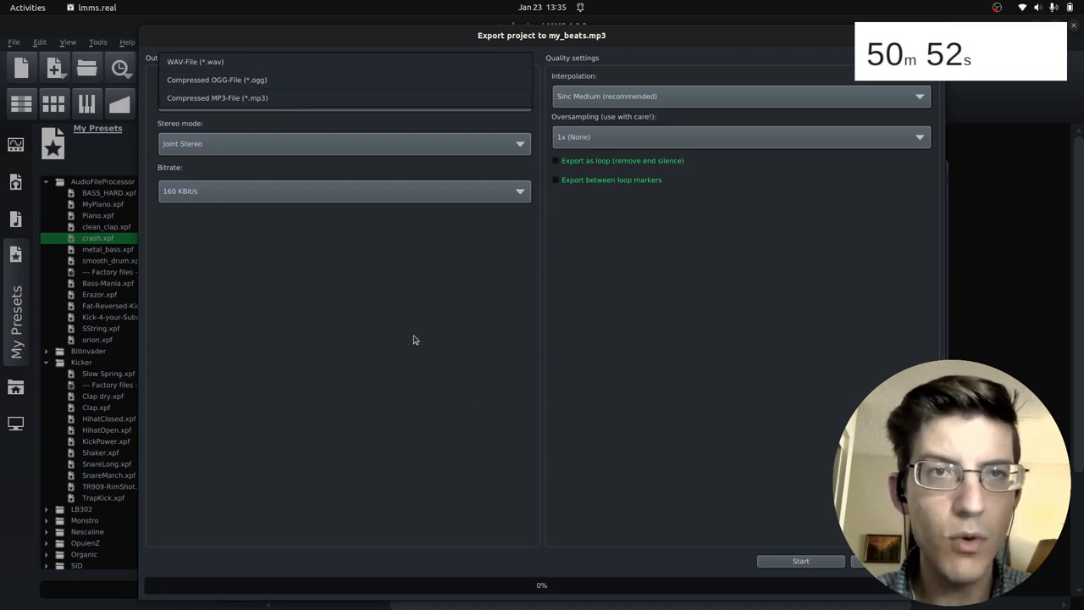
left_click(489, 423)
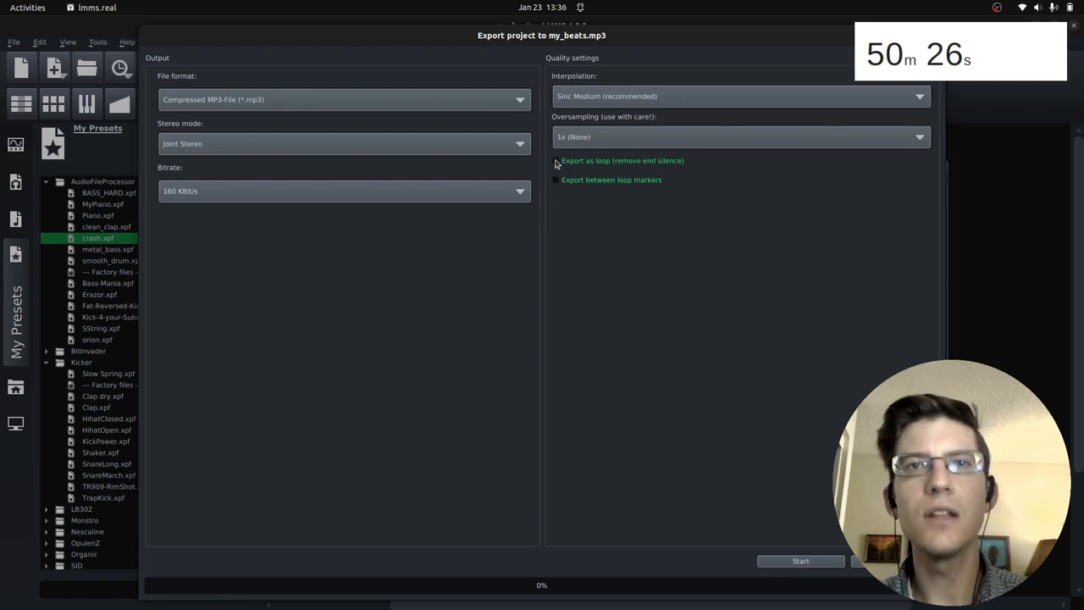
left_click(835, 566)
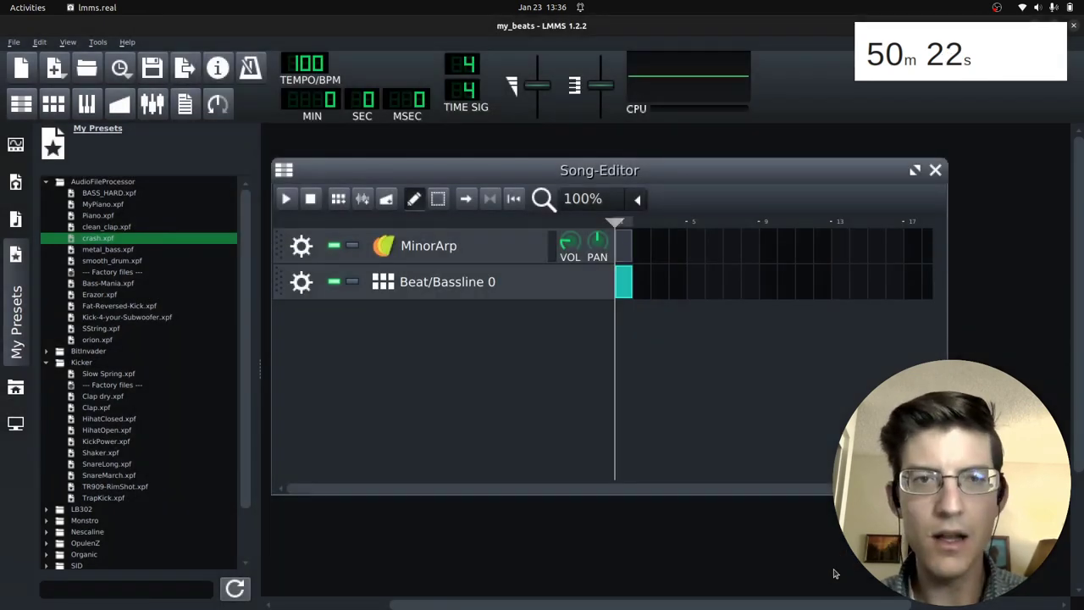